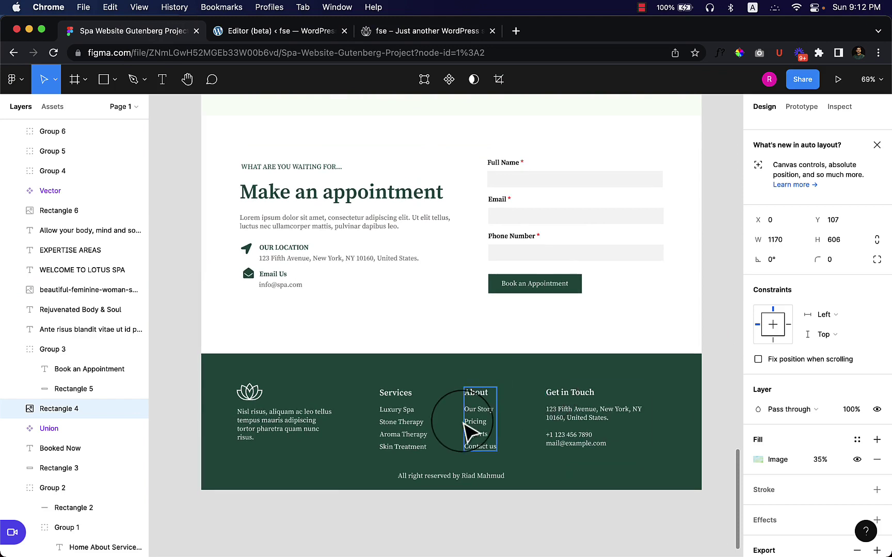
Examine the footer section of the spa page design in Figma, then switch to the WordPress site editor
scroll(516, 413, down, 2)
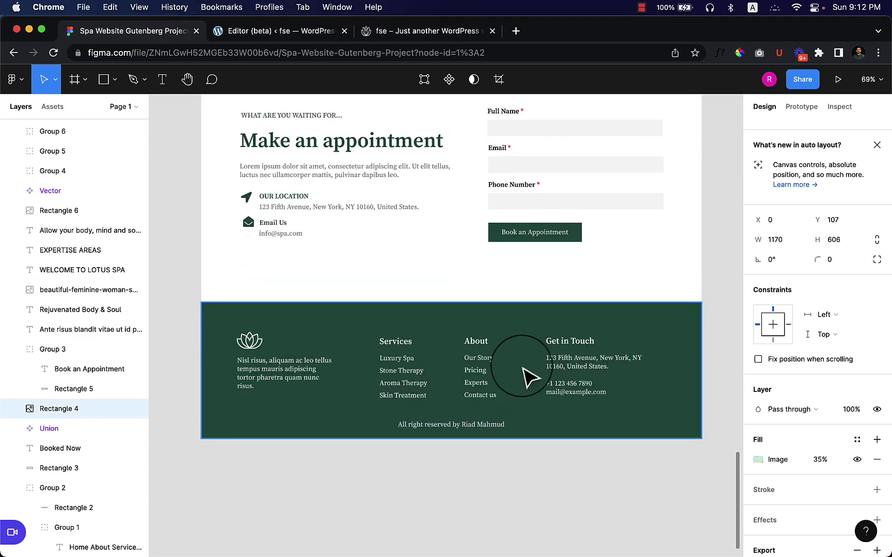
double_click(252, 361)
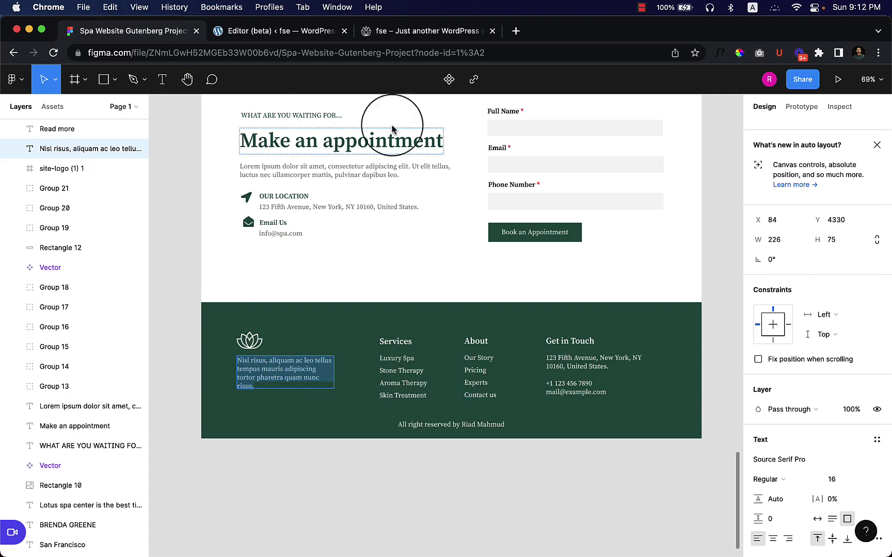
click(261, 33)
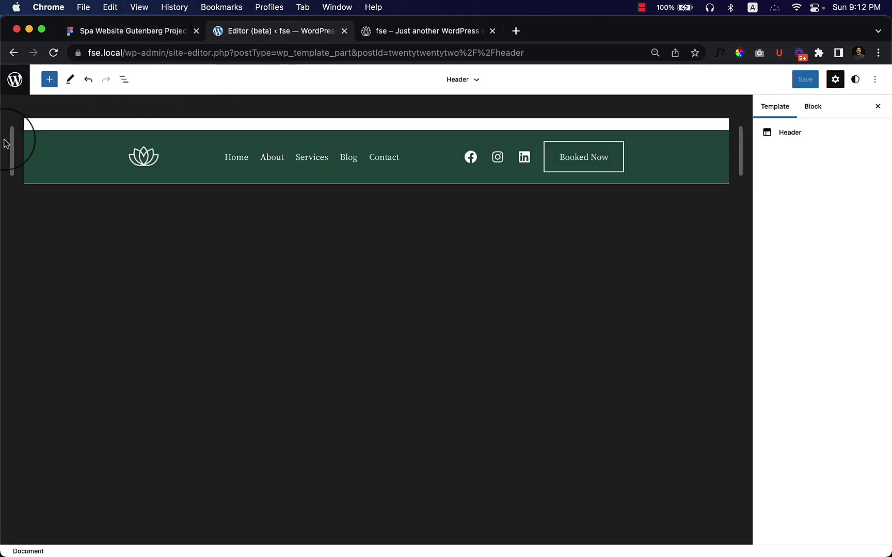
Show the site editor's navigation and check the options available for the currently open Header template part
click(15, 80)
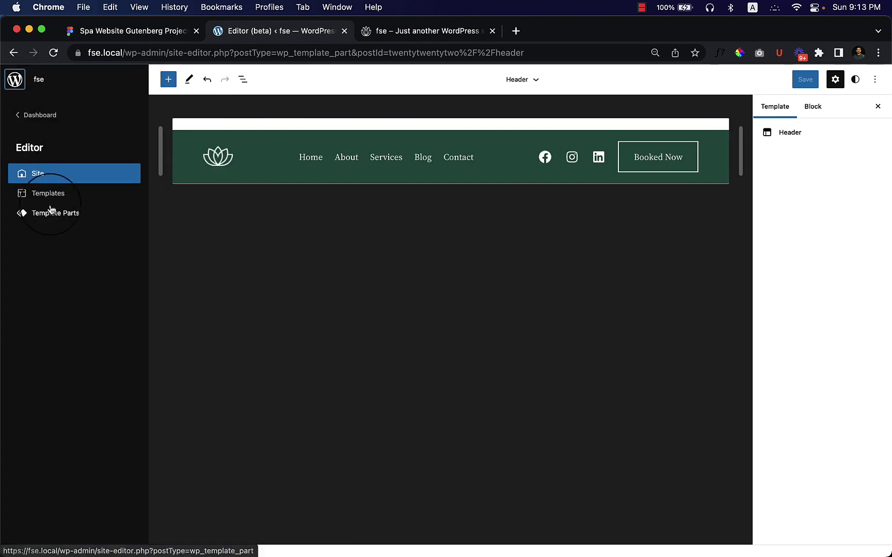
click(43, 178)
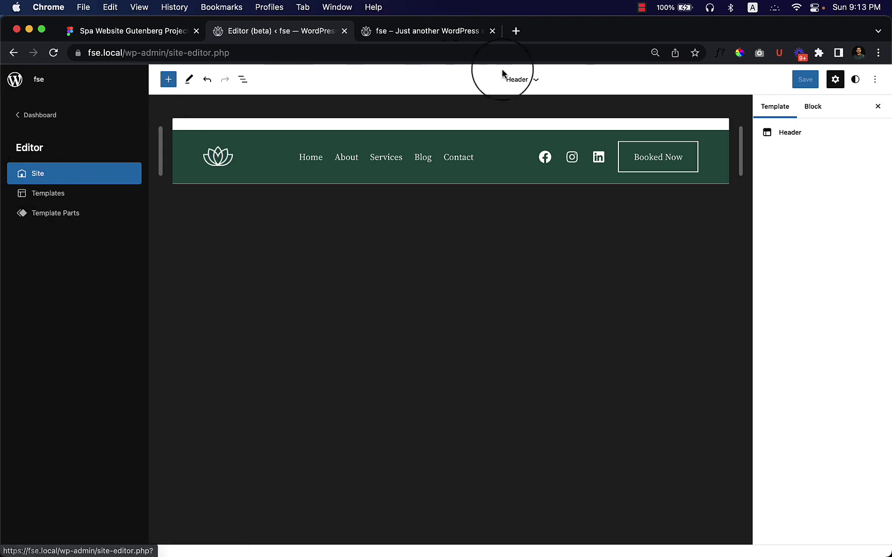
click(537, 83)
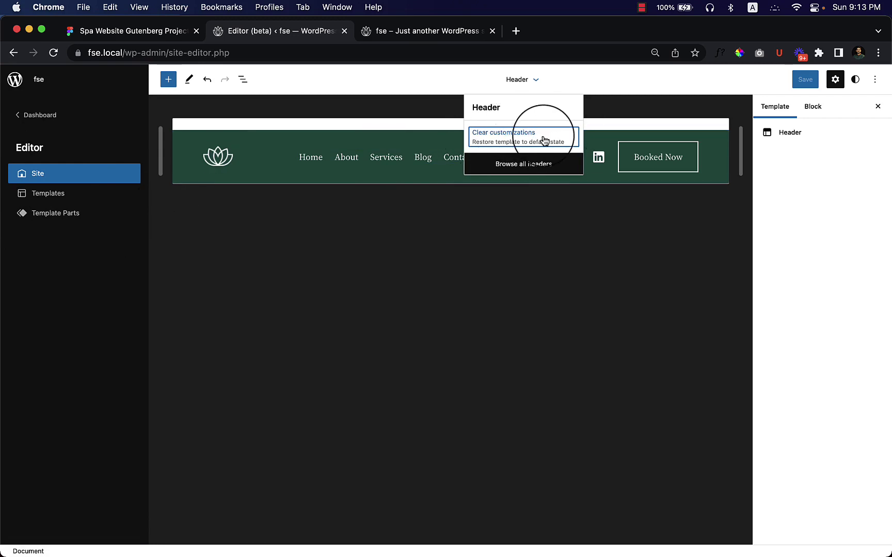
click(565, 249)
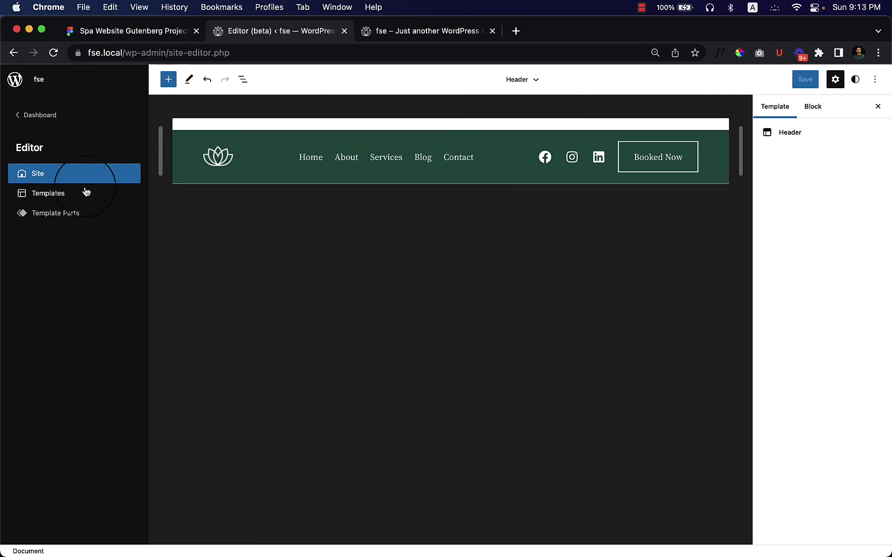
Open the Page template from the template list and review its layout from header to footer
click(77, 201)
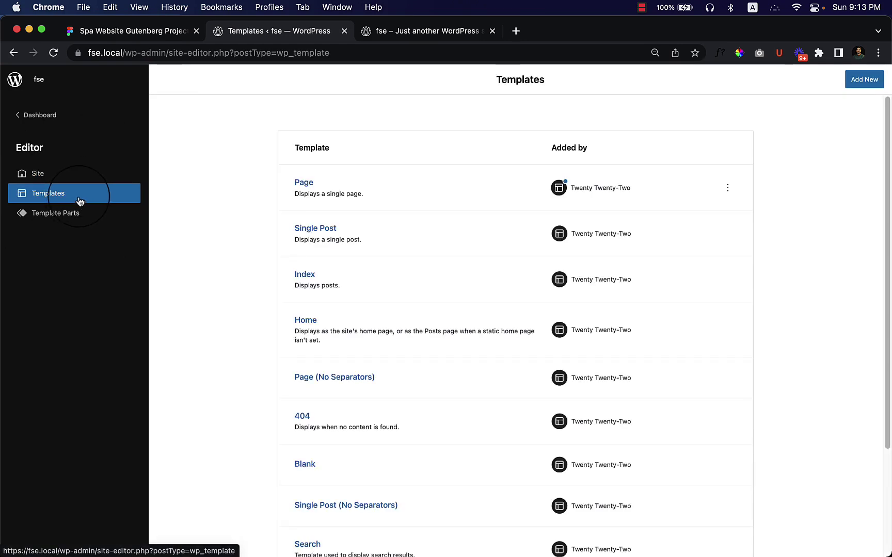
click(305, 183)
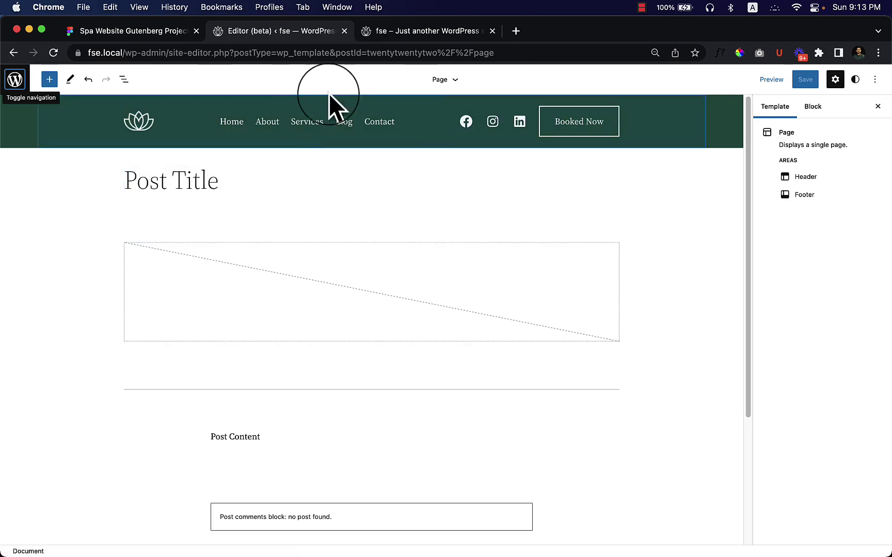
scroll(297, 338, down, 3)
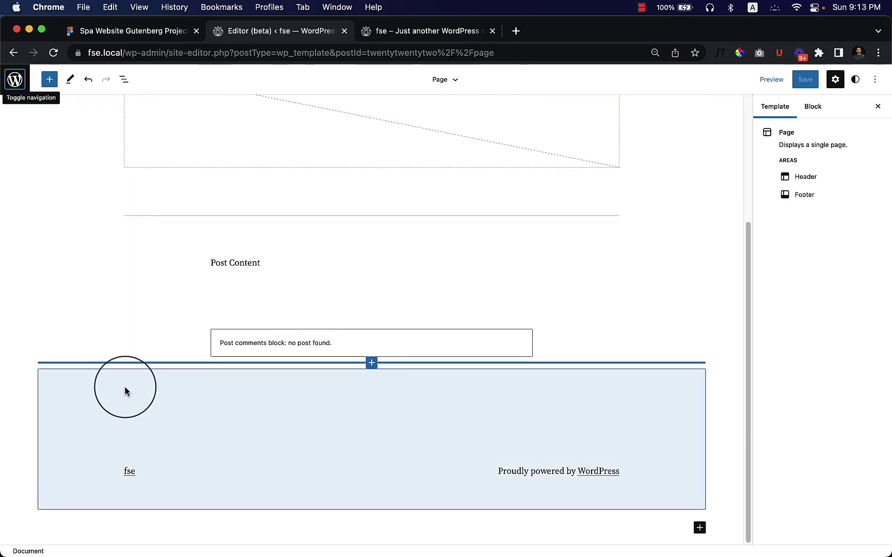
scroll(95, 278, up, 3)
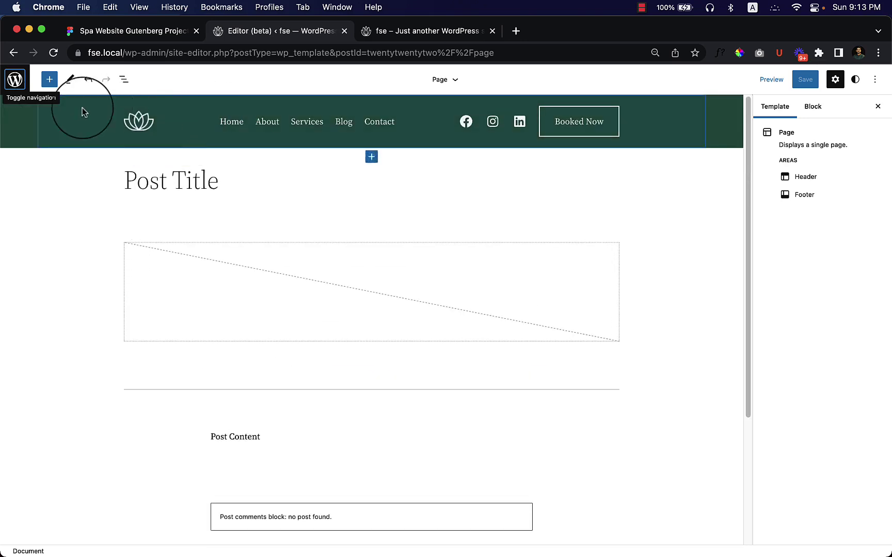
Show the list of template parts and check the actions offered for the customized Header
click(20, 88)
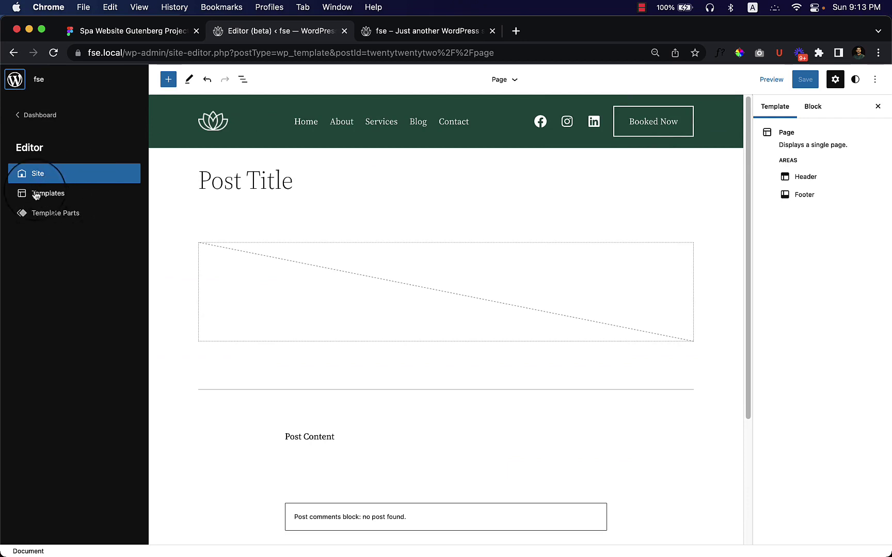
click(54, 212)
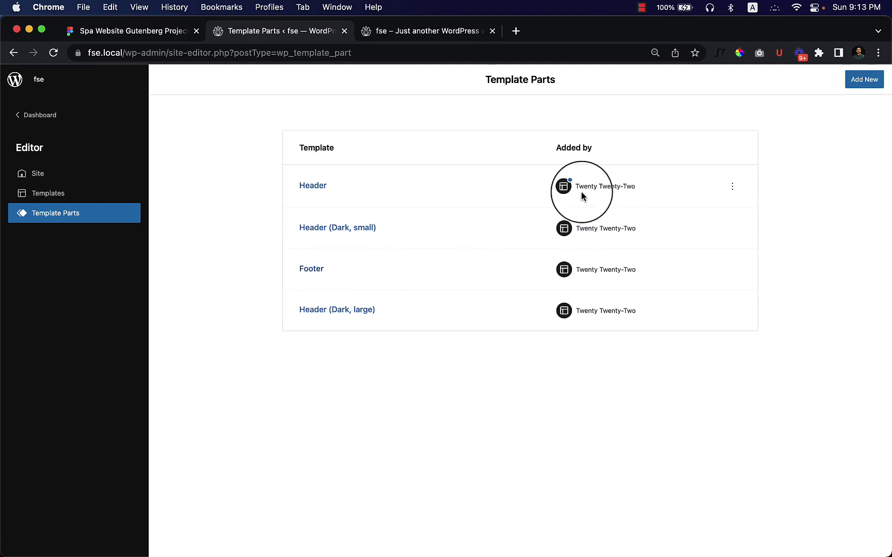
mouse_move(569, 184)
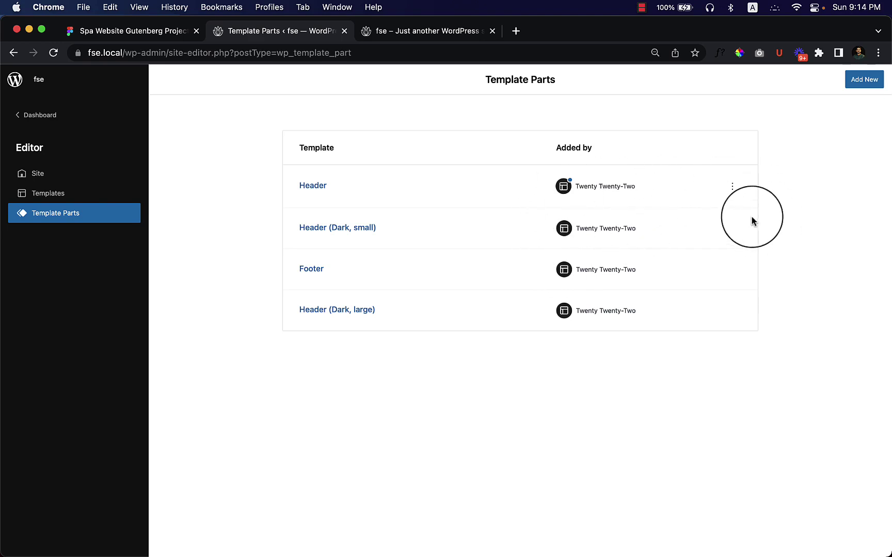
click(731, 188)
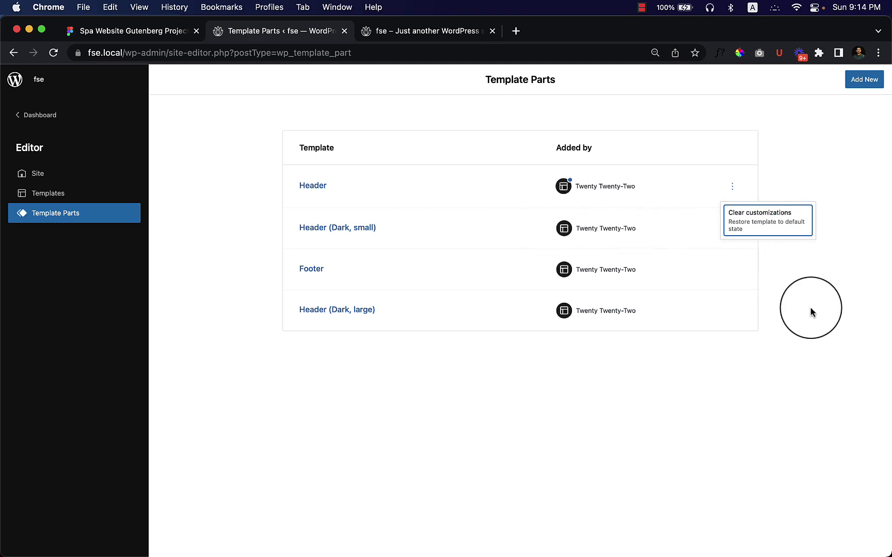
click(811, 312)
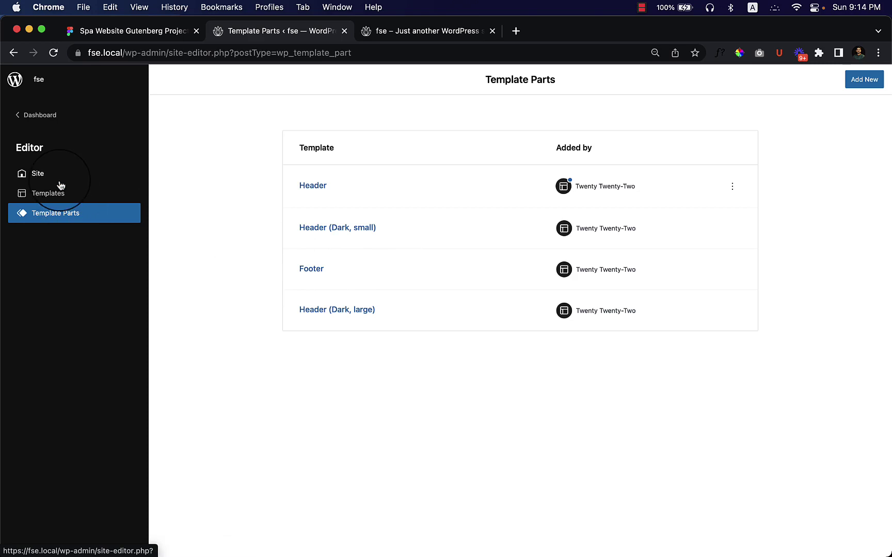
Return to the site view with the Page template and go to its Footer area
click(37, 174)
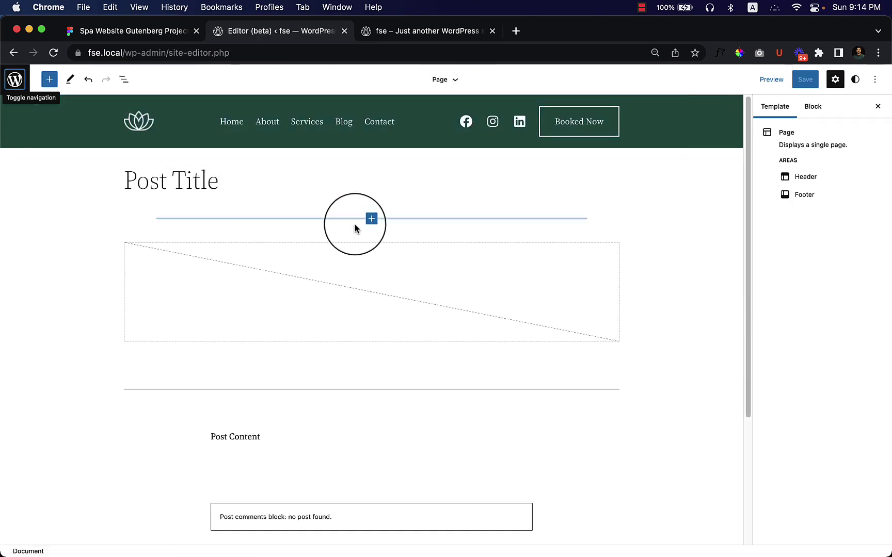
scroll(379, 232, down, 4)
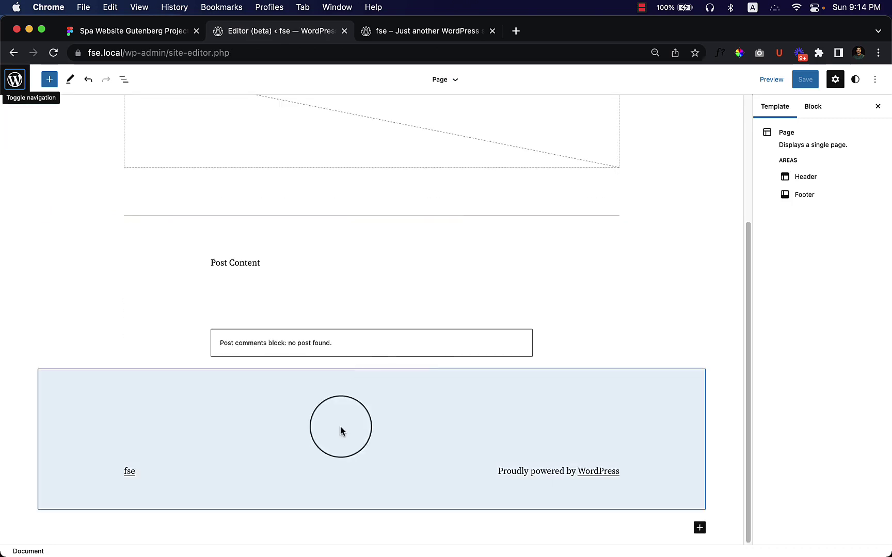
scroll(281, 449, up, 4)
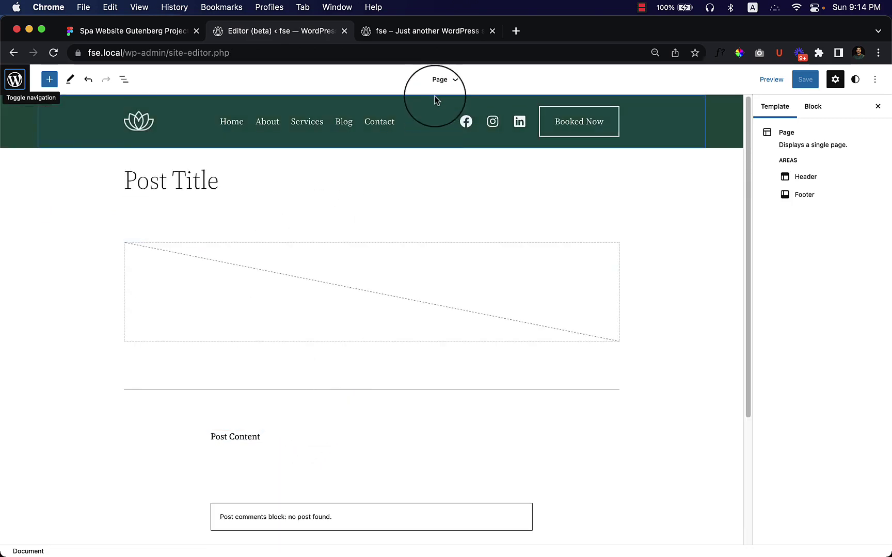
click(15, 80)
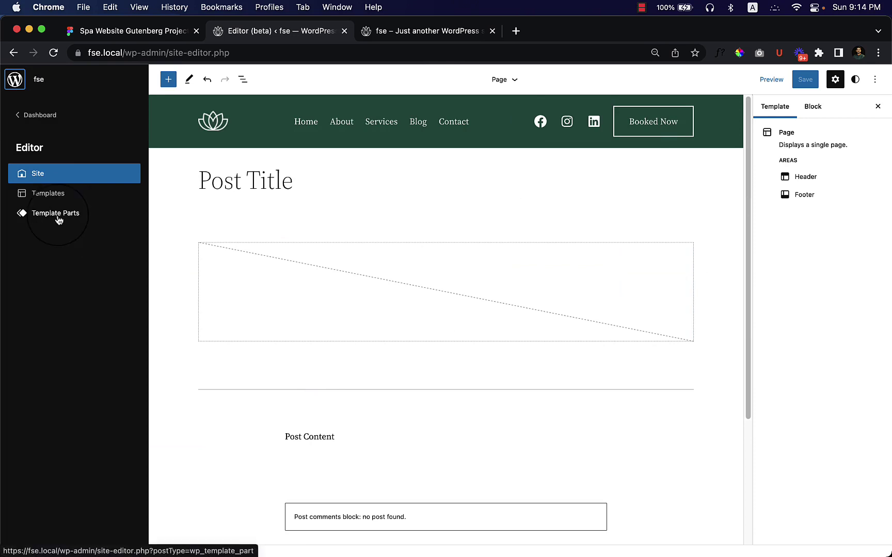
click(508, 80)
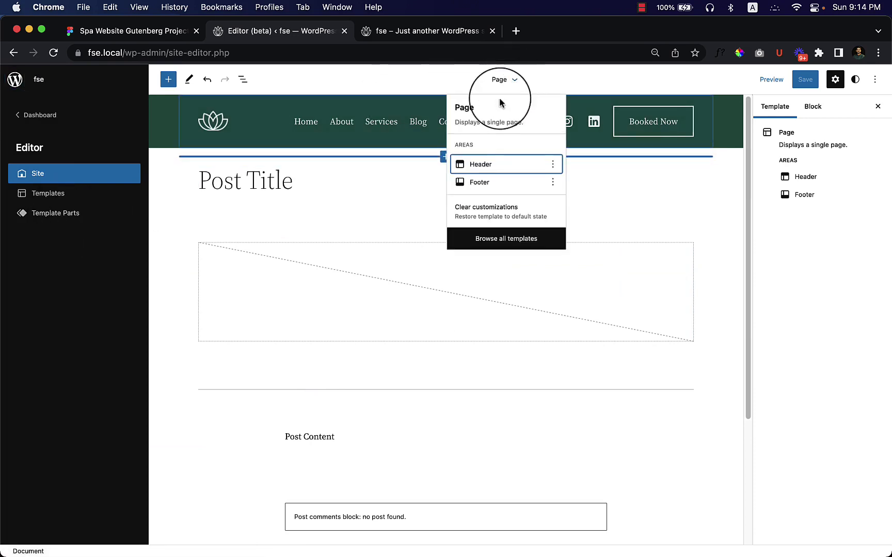
click(483, 187)
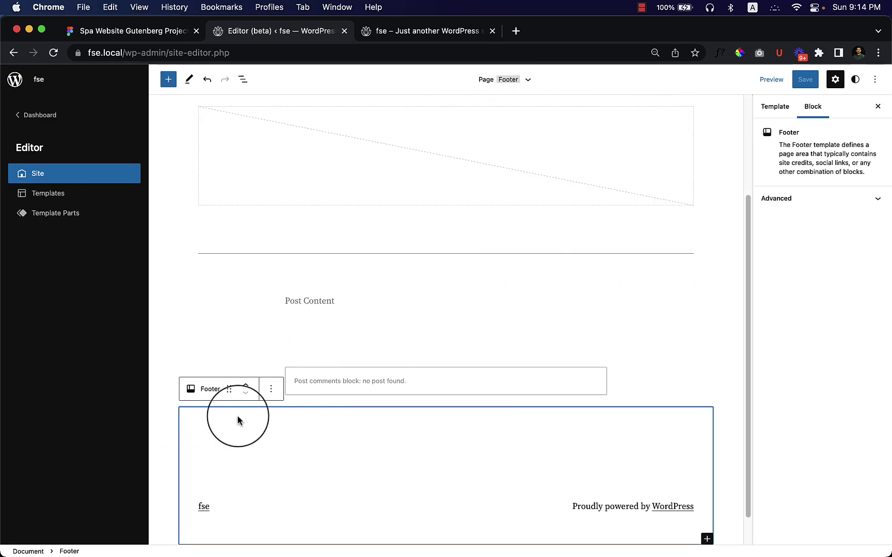
Inspect the footer's site title and credit paragraph blocks and compare them with the footer design in Figma
scroll(289, 429, up, 5)
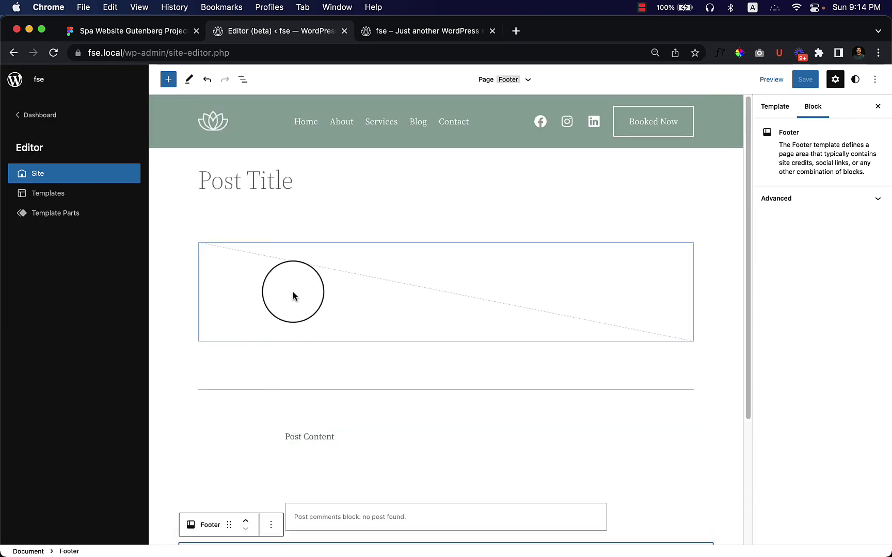
click(293, 296)
scroll(335, 429, down, 3)
click(203, 471)
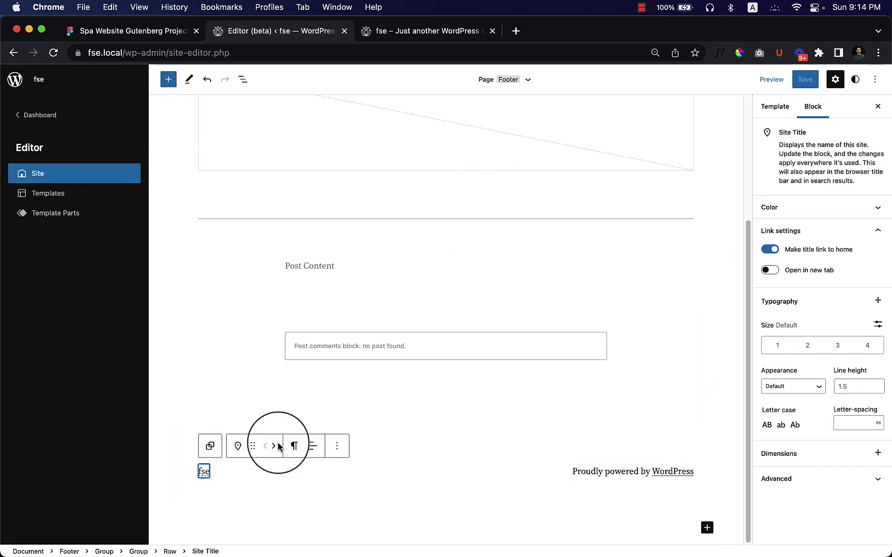
click(422, 440)
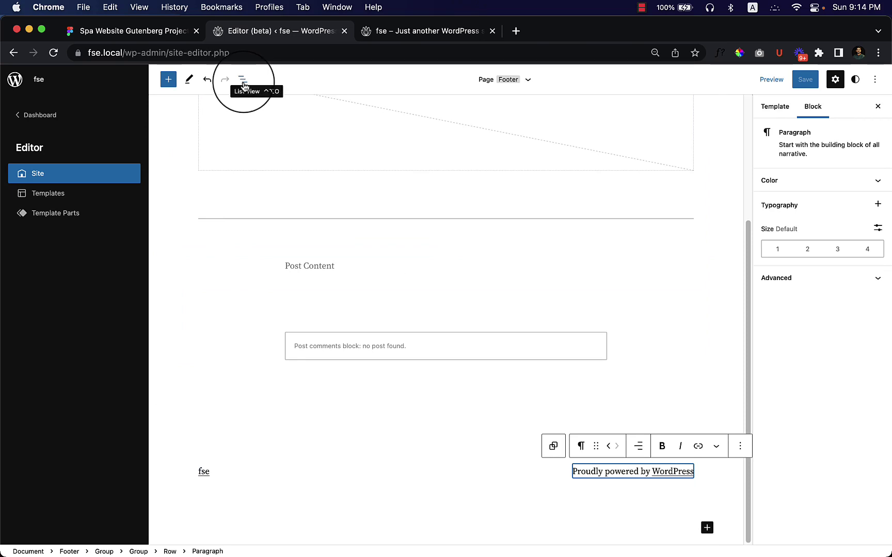
click(169, 32)
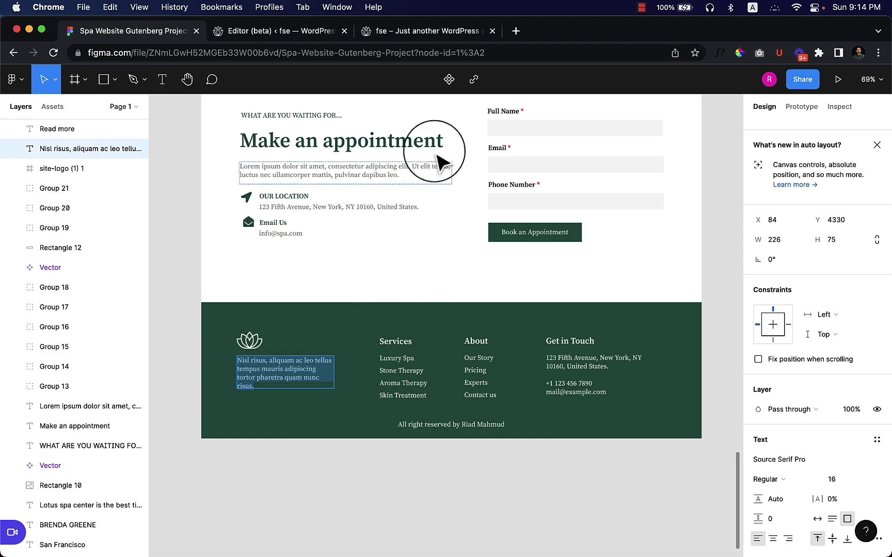
click(266, 32)
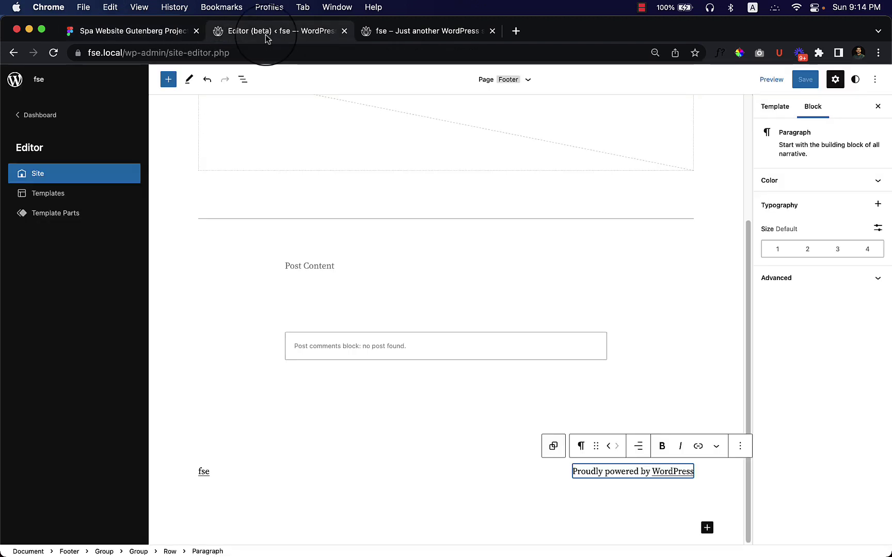
Display the template's block structure in the site editor and select the Footer template part to see its block settings
click(244, 80)
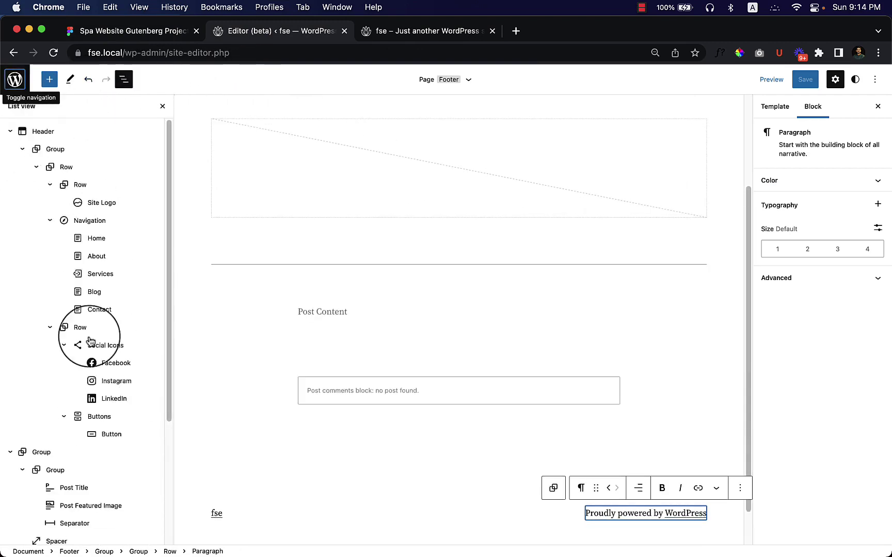
scroll(125, 360, down, 5)
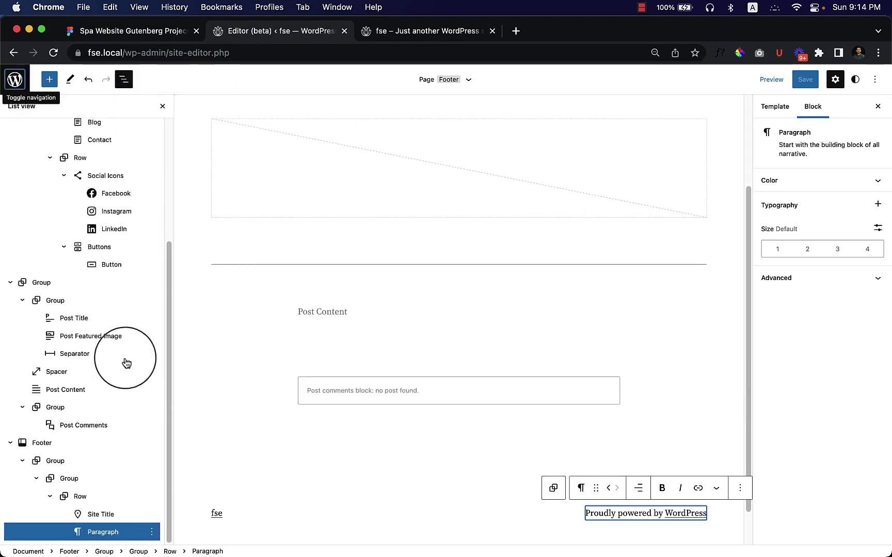
click(44, 449)
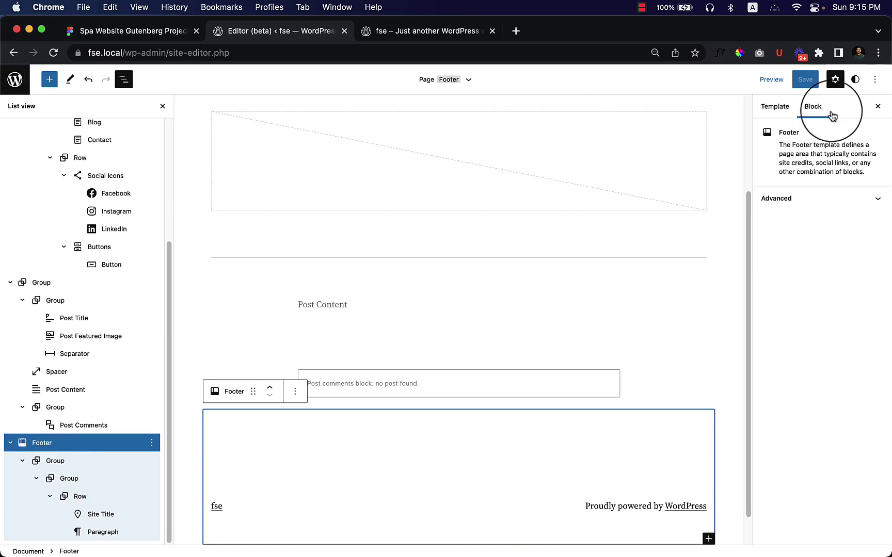
click(813, 106)
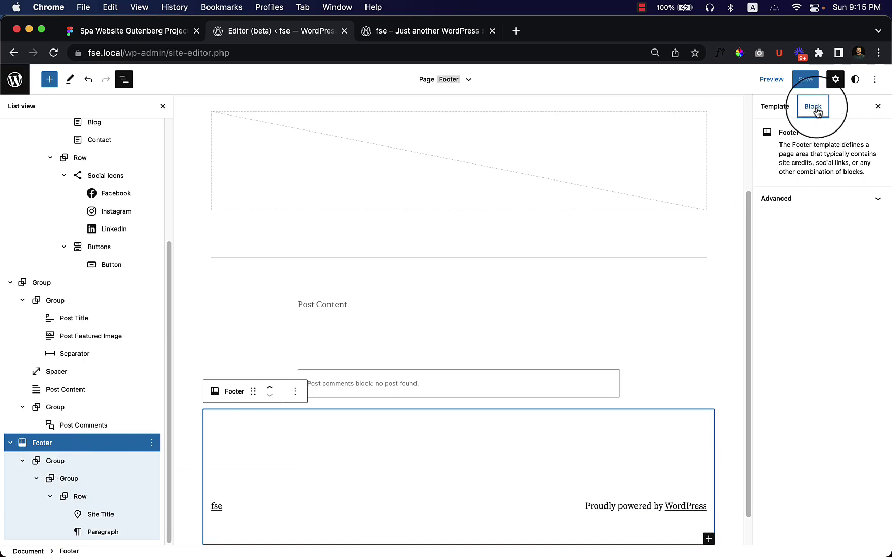
Set the background of the Footer's outermost group to the dark green theme colour #205b4e
click(57, 461)
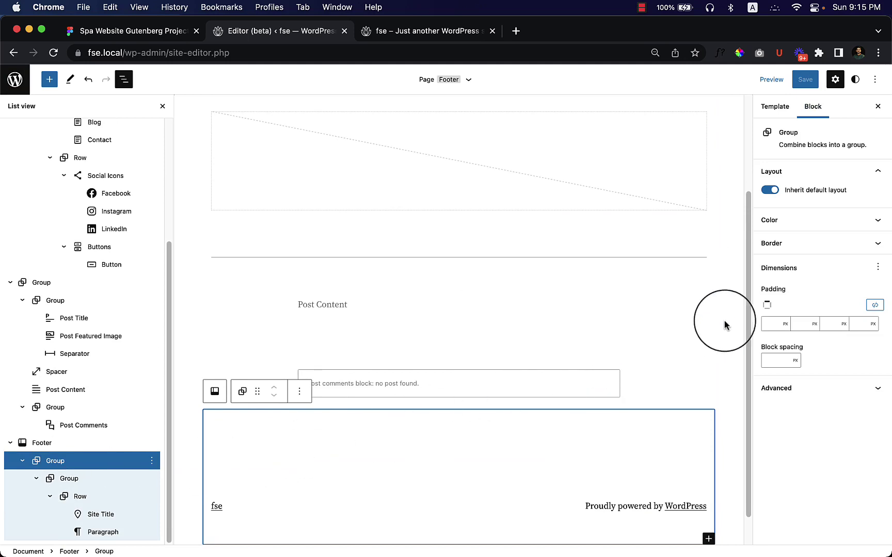
click(803, 221)
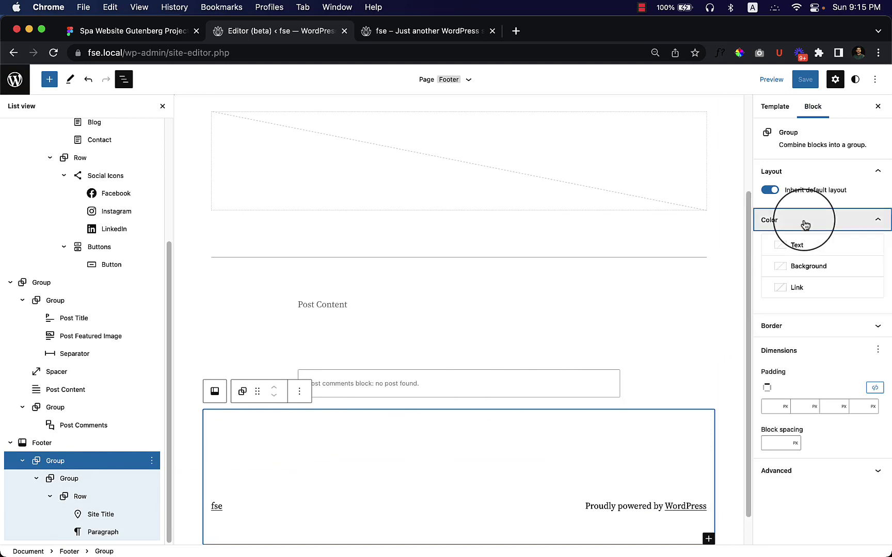
click(793, 266)
click(656, 335)
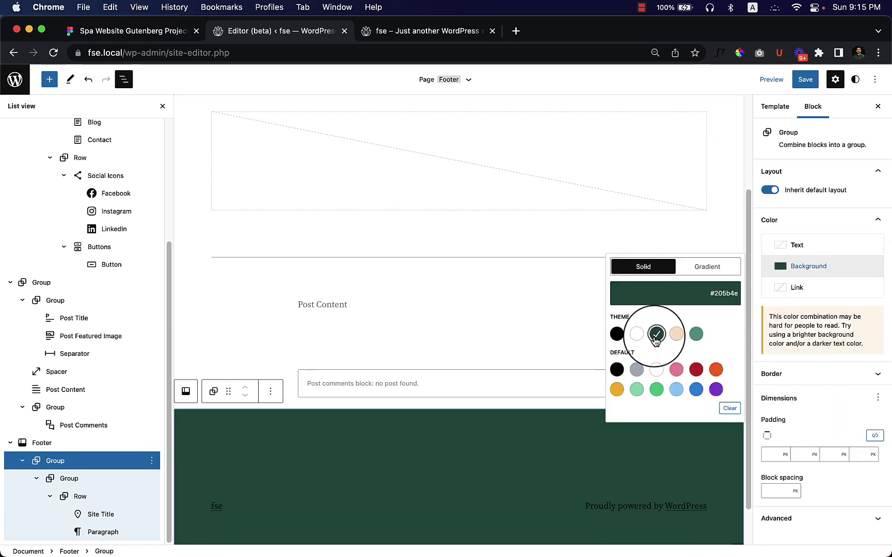
scroll(281, 384, down, 2)
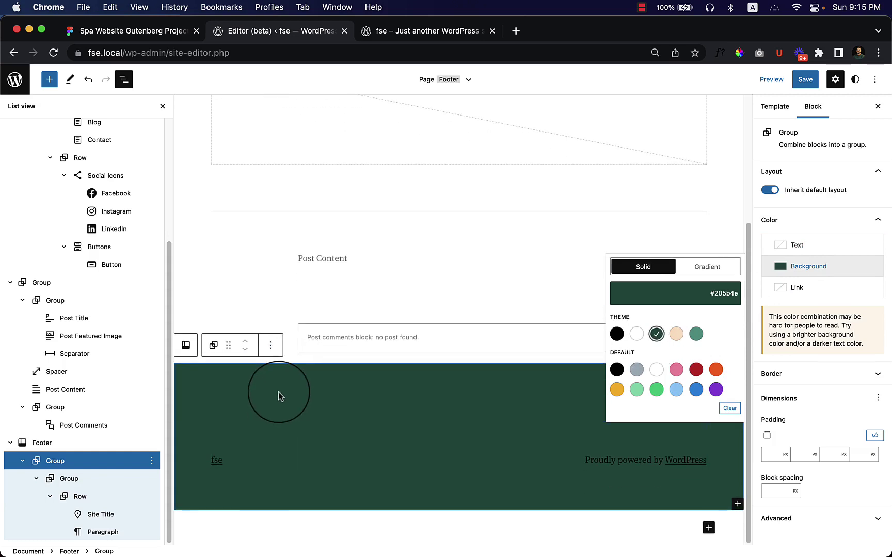
Compare the Footer's nested blocks with the Figma design, and delete the inner group holding the row with the site title and credit paragraph
click(72, 479)
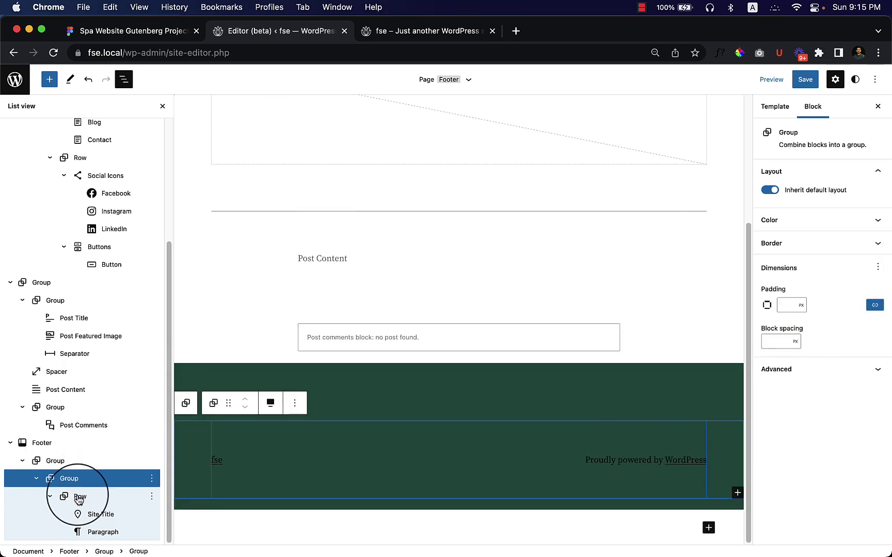
click(78, 499)
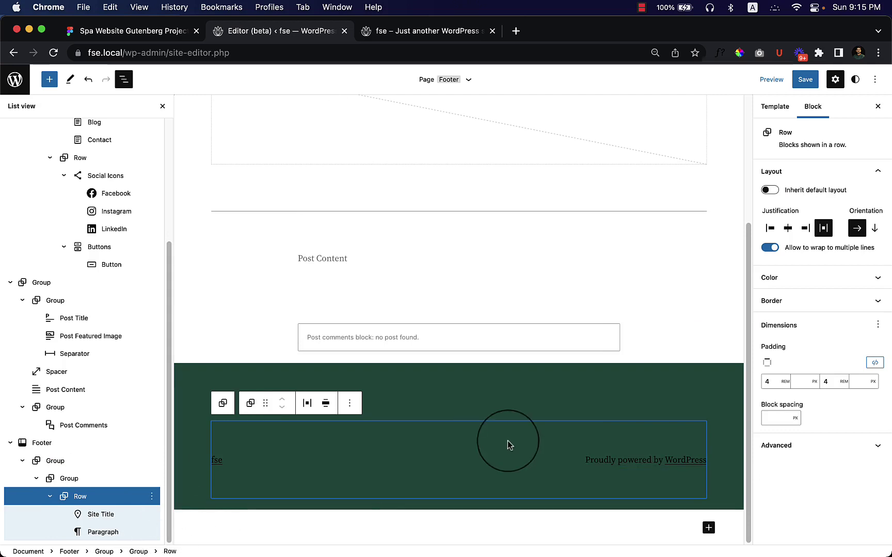
click(439, 404)
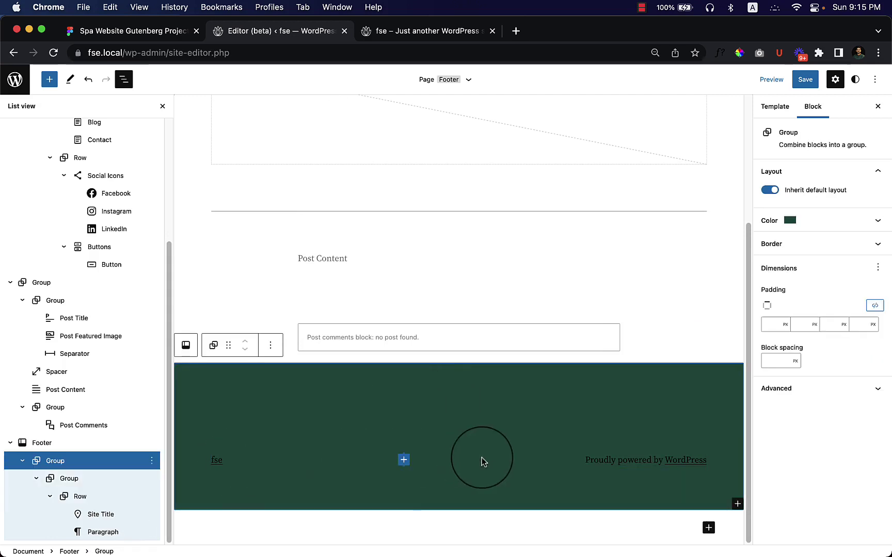
click(154, 41)
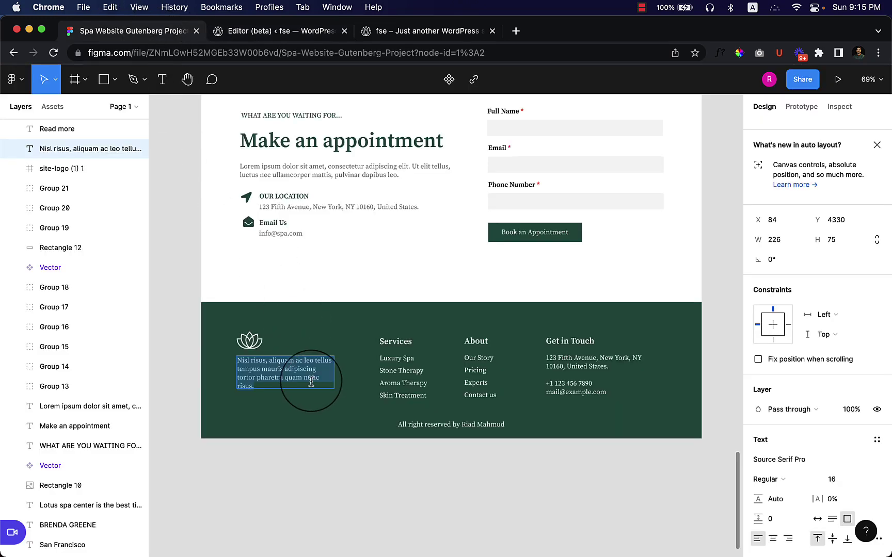
click(287, 33)
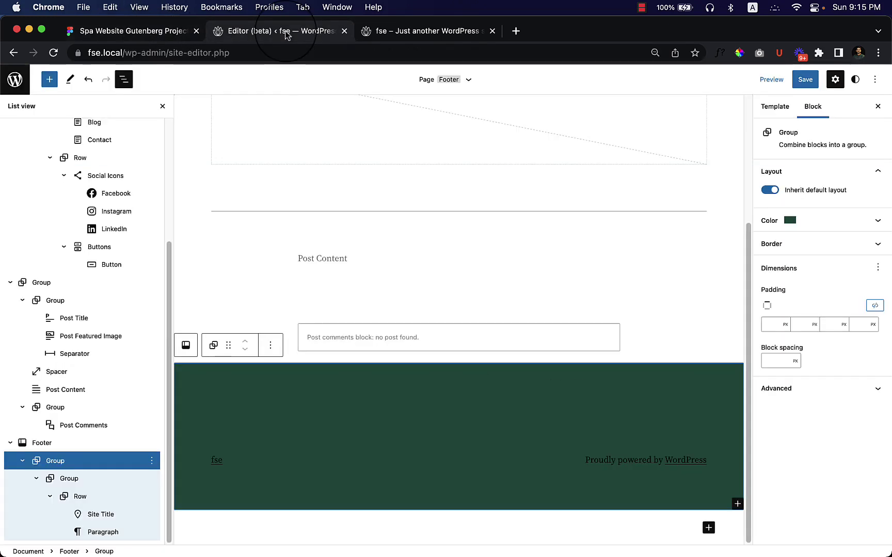
click(83, 483)
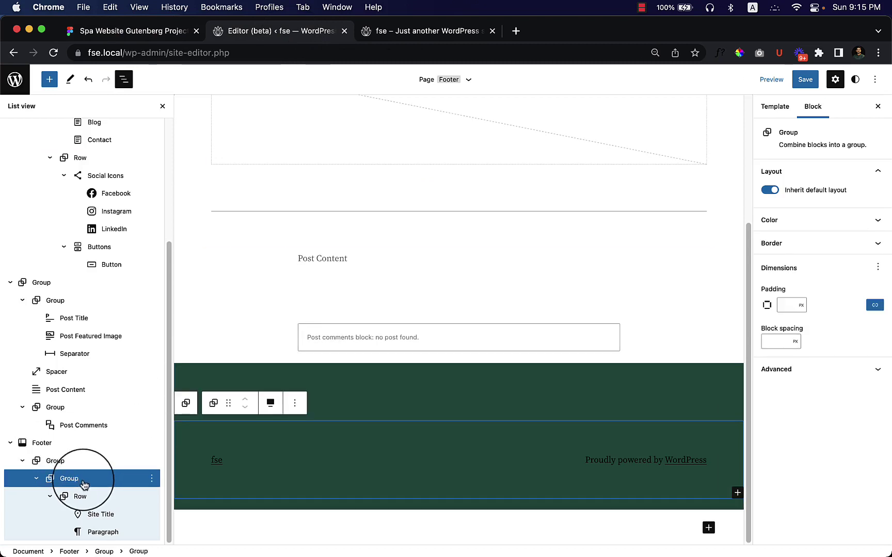
click(80, 498)
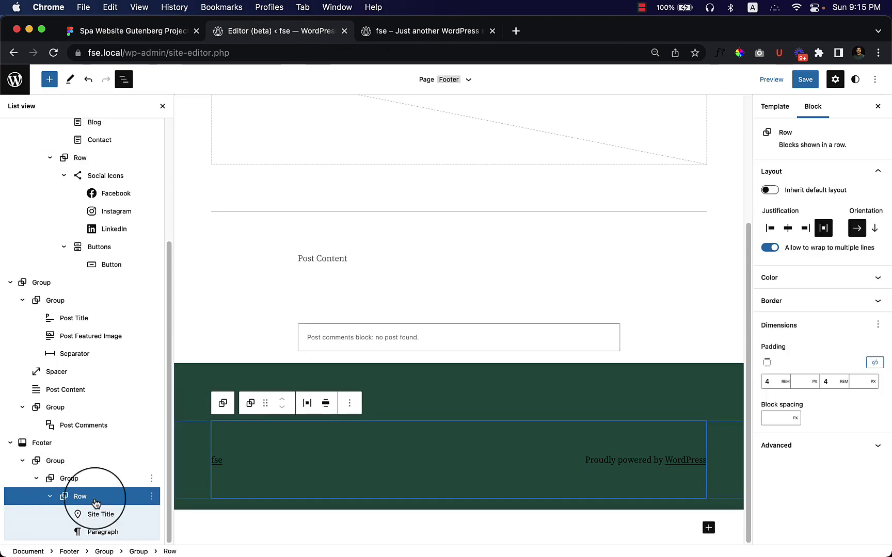
click(50, 497)
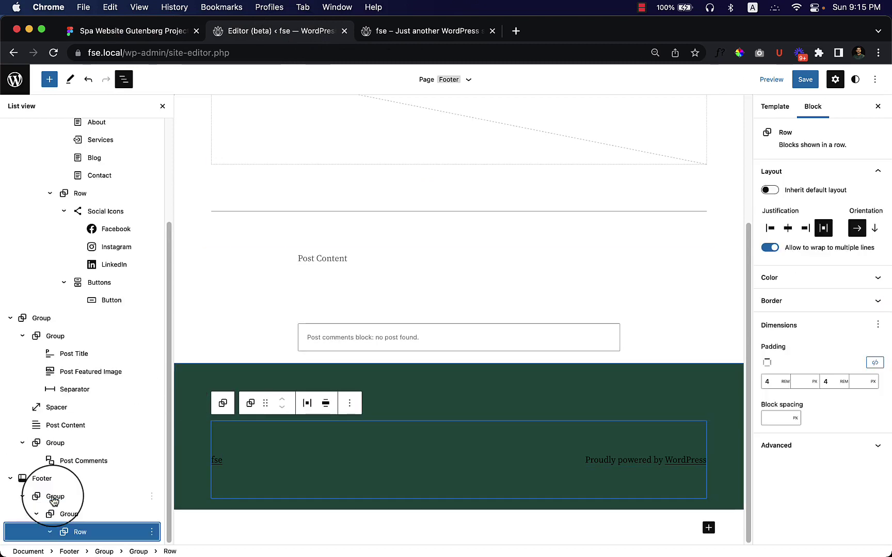
click(77, 519)
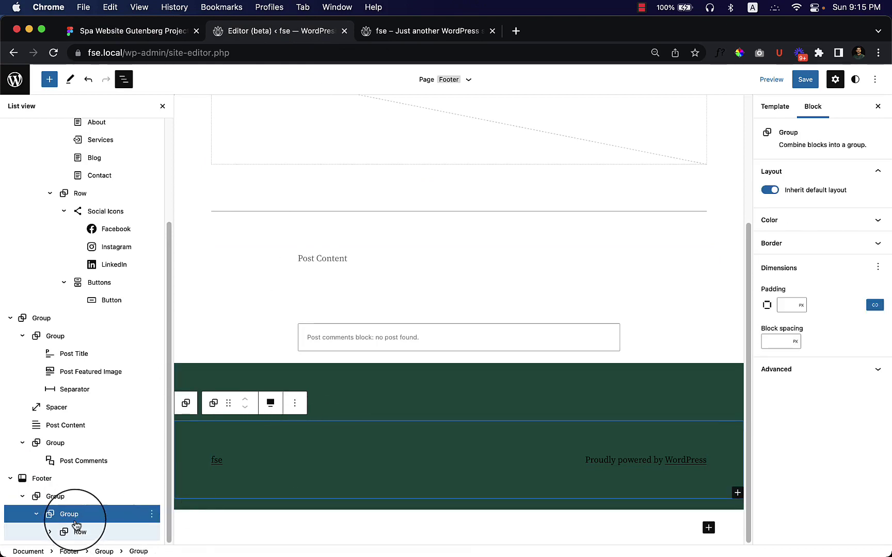
click(300, 403)
click(338, 372)
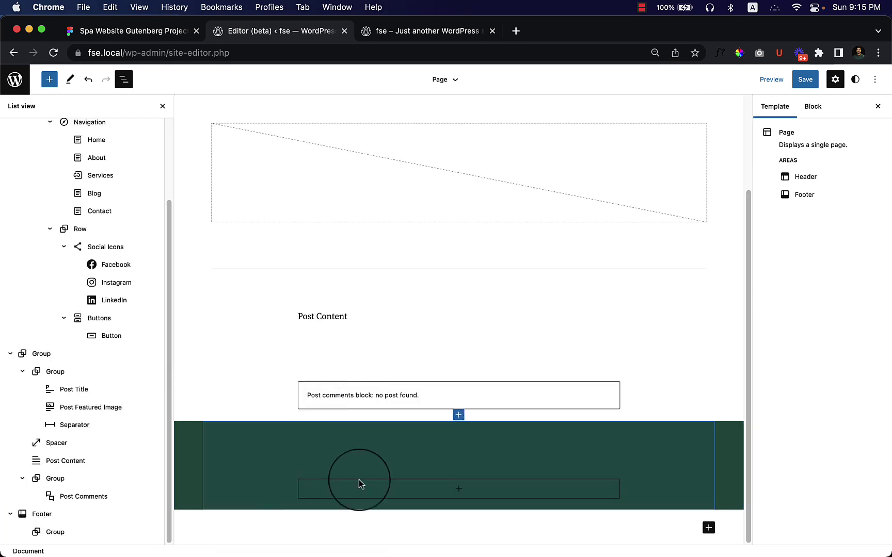
Insert a Columns block with the 33 / 33 / 33 variation in the Footer's empty group and compare it with the Figma footer
click(88, 531)
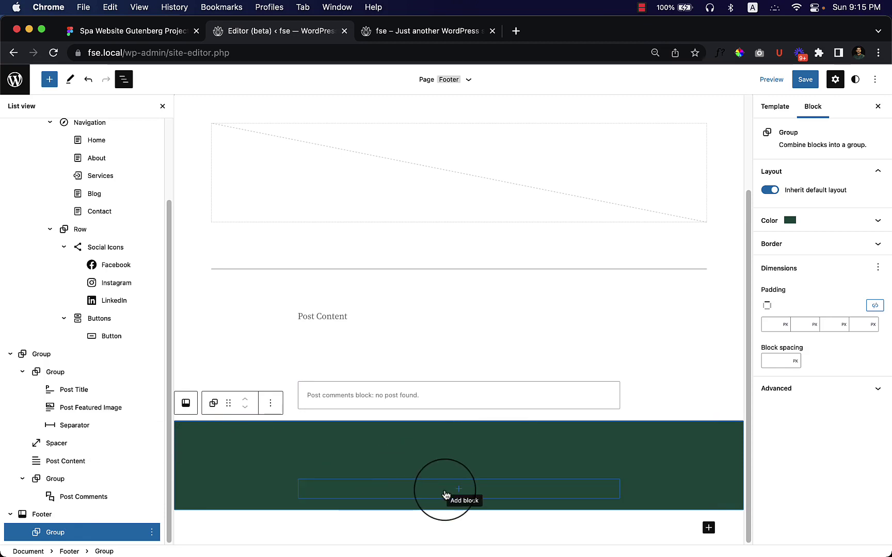
click(445, 494)
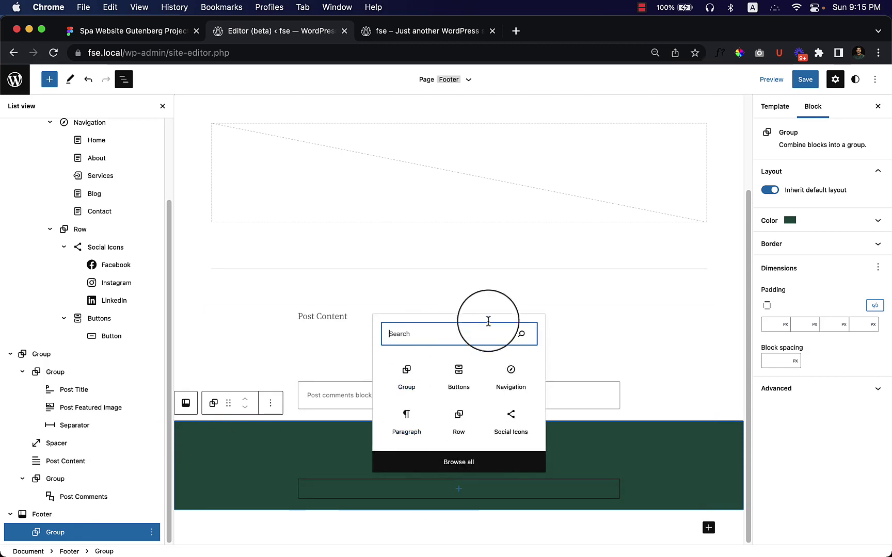
text(col)
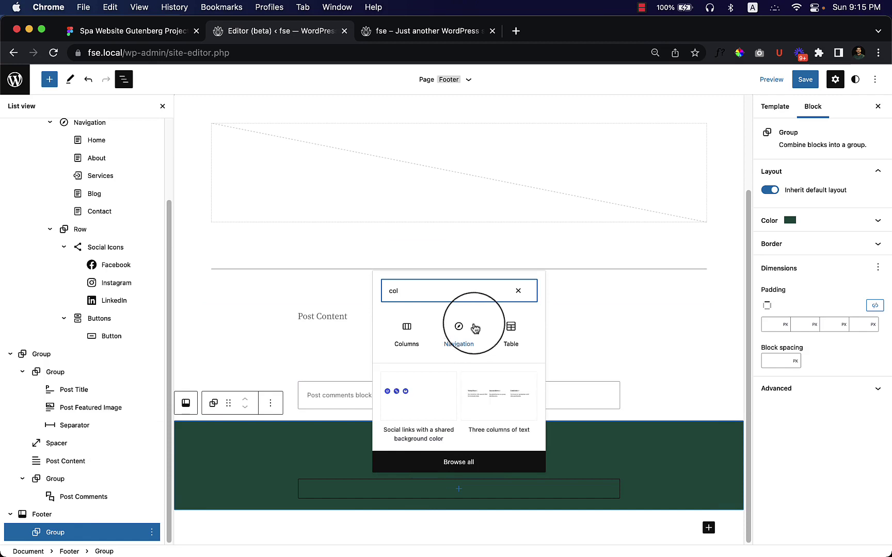
click(408, 333)
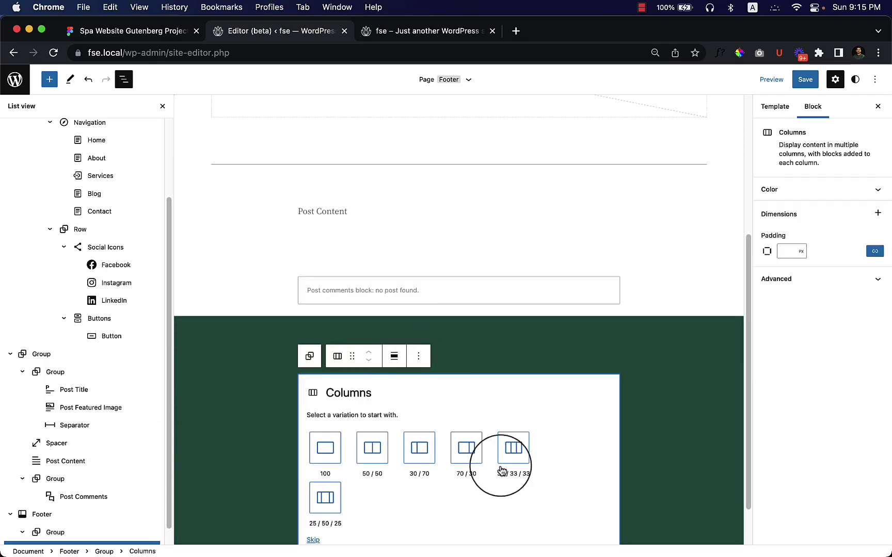
click(517, 458)
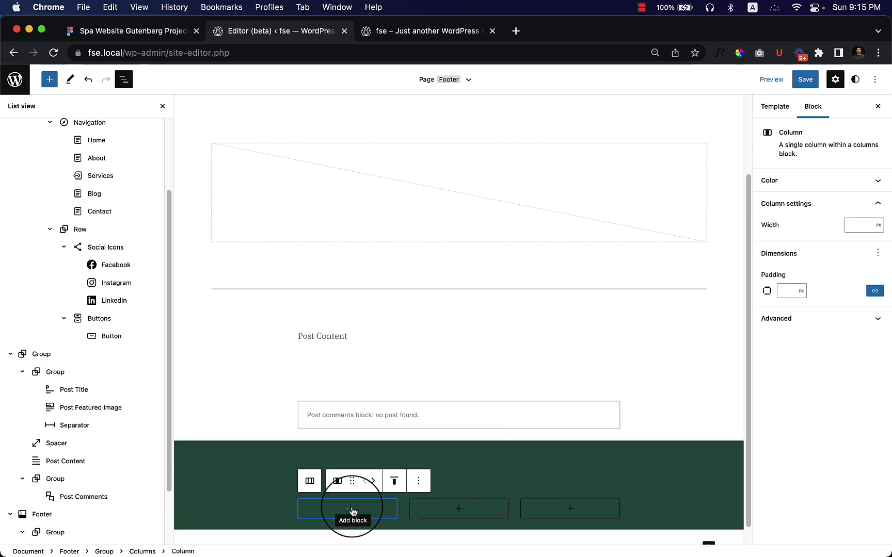
click(120, 32)
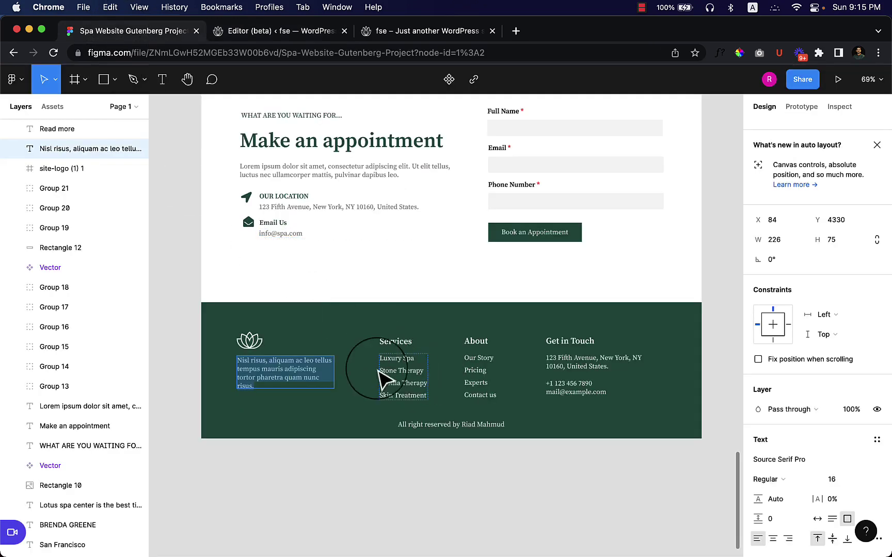
click(310, 32)
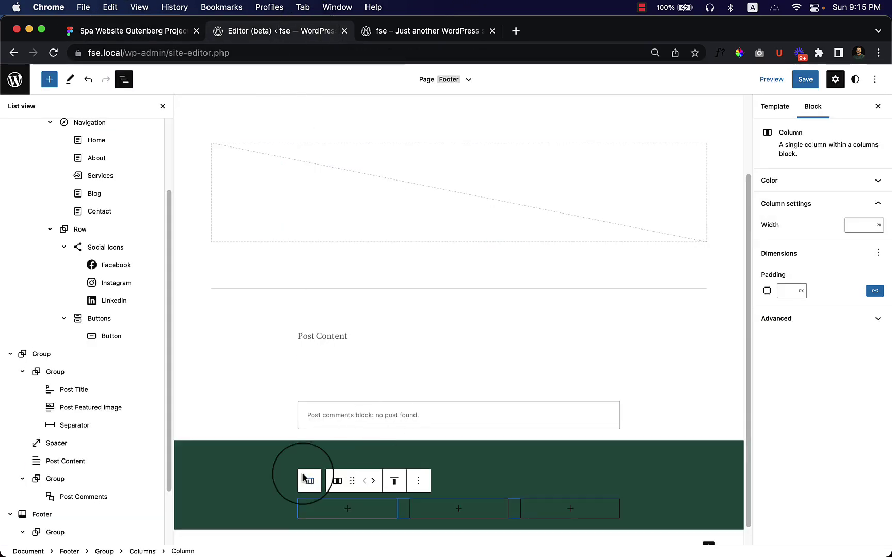
Set the alignment of the Columns block in the Footer's group to wide width
click(271, 503)
scroll(121, 471, down, 3)
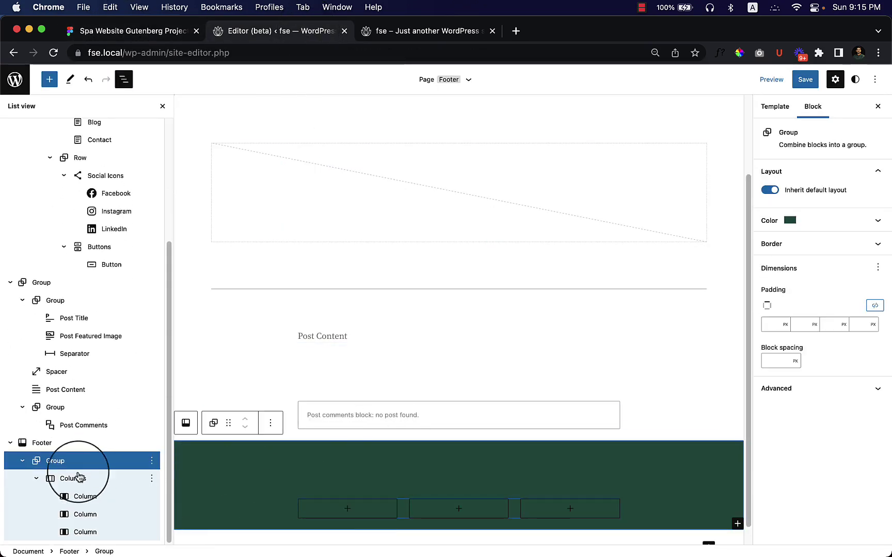
click(80, 480)
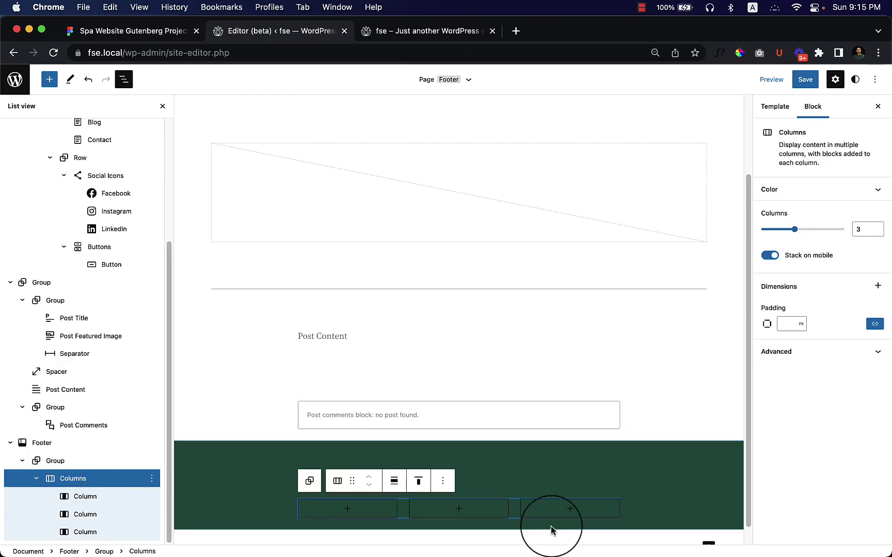
scroll(629, 508, down, 1)
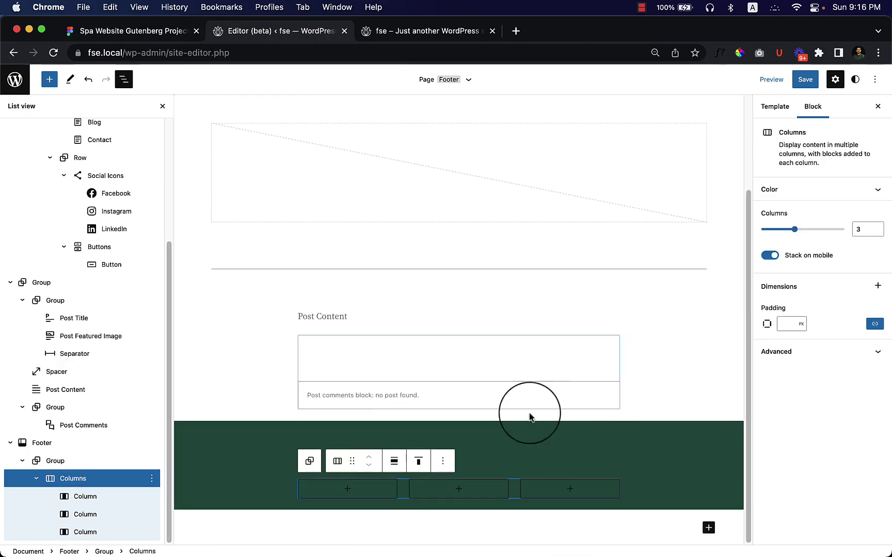
click(394, 460)
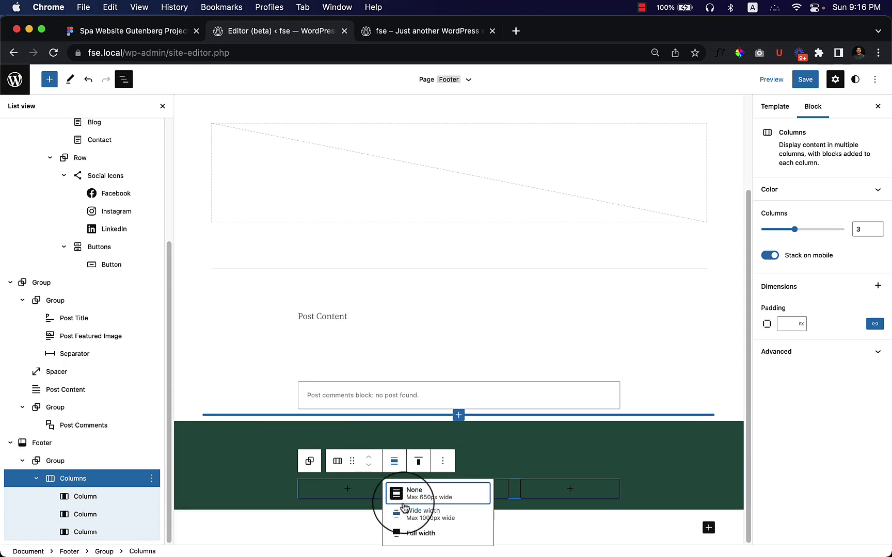
click(422, 516)
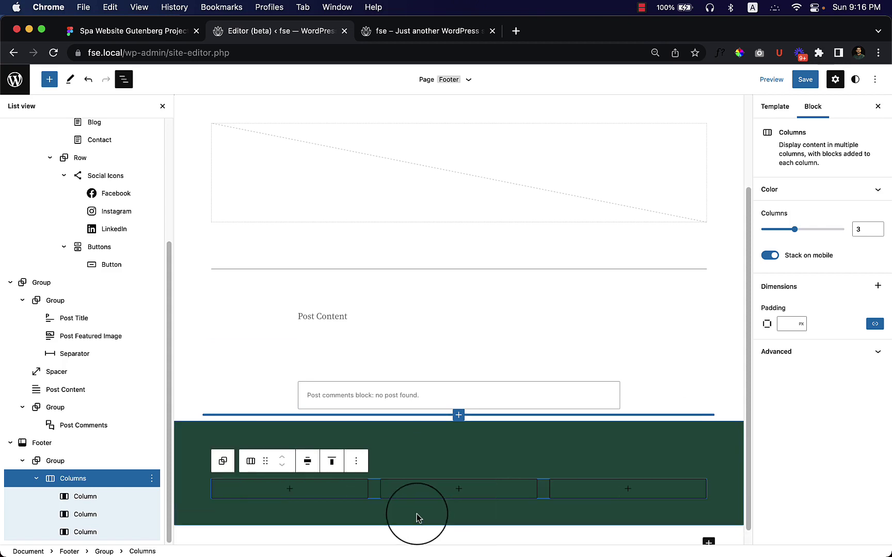
Duplicate the first column of the footer's Columns block to make four columns
scroll(405, 504, down, 1)
click(299, 475)
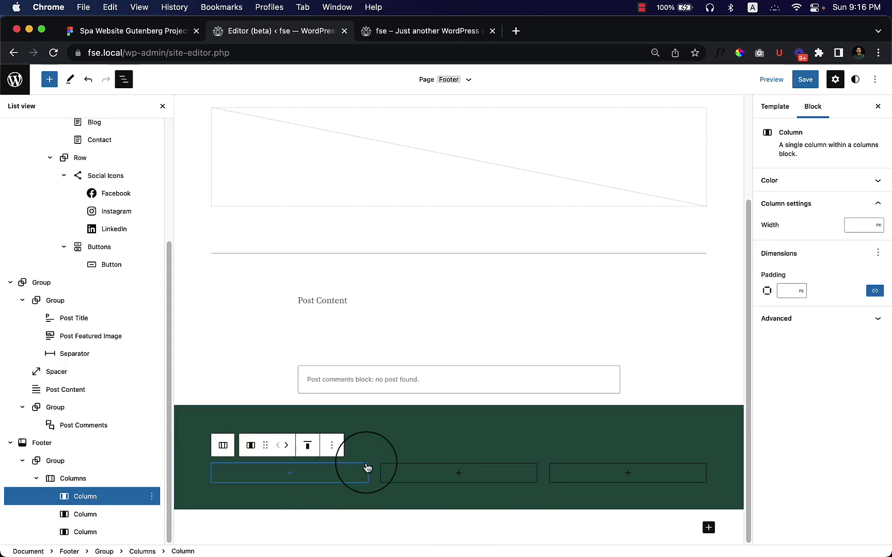
click(332, 445)
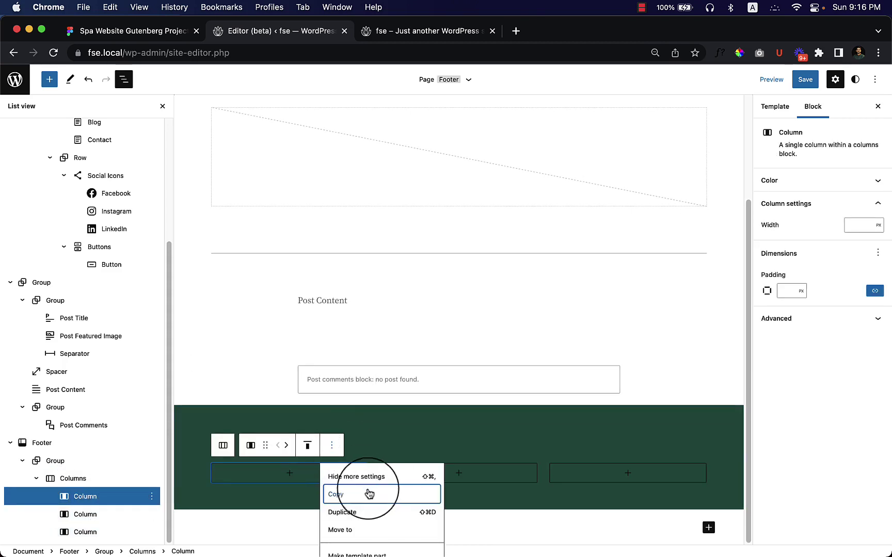
click(358, 513)
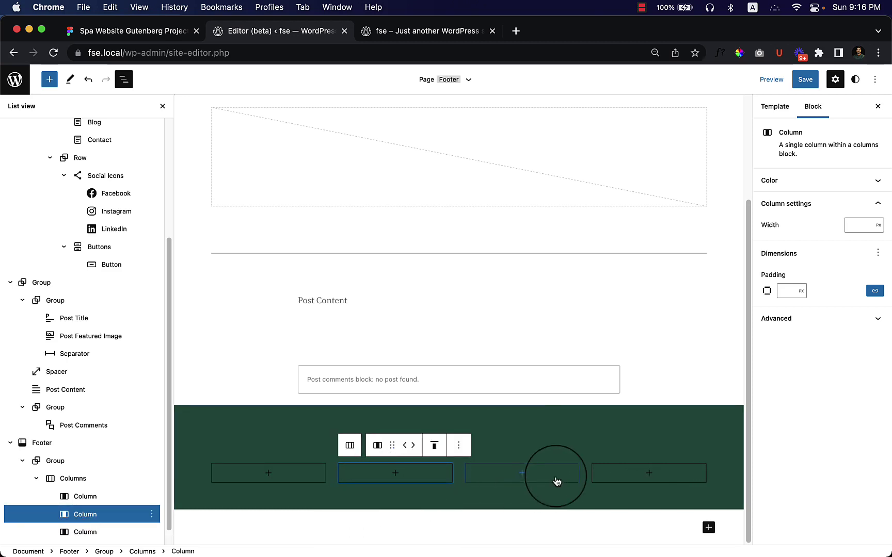
Add a Site Logo block to the first footer column and reduce its image width to 70
click(266, 474)
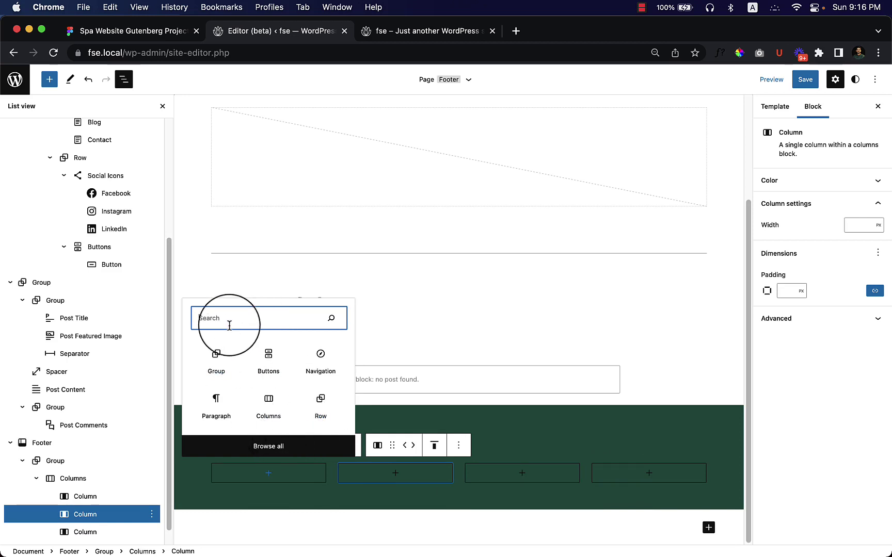
text(site)
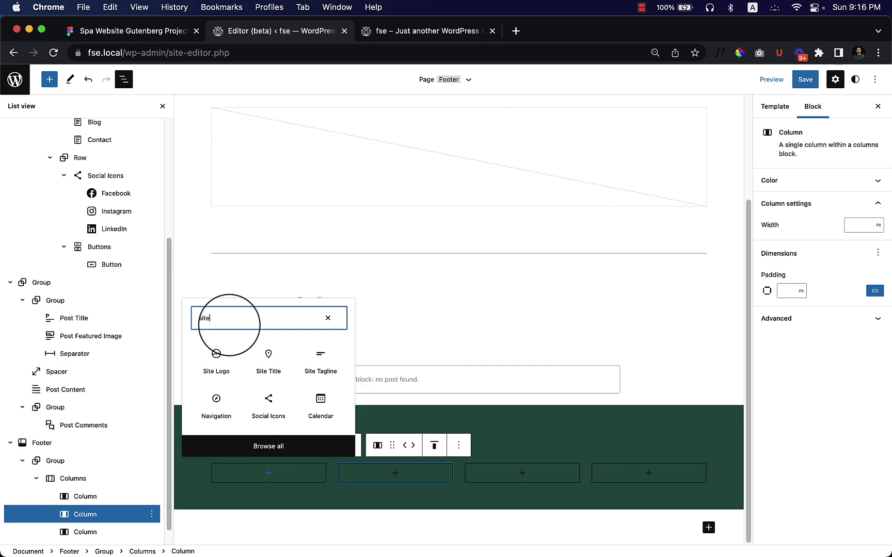
click(222, 364)
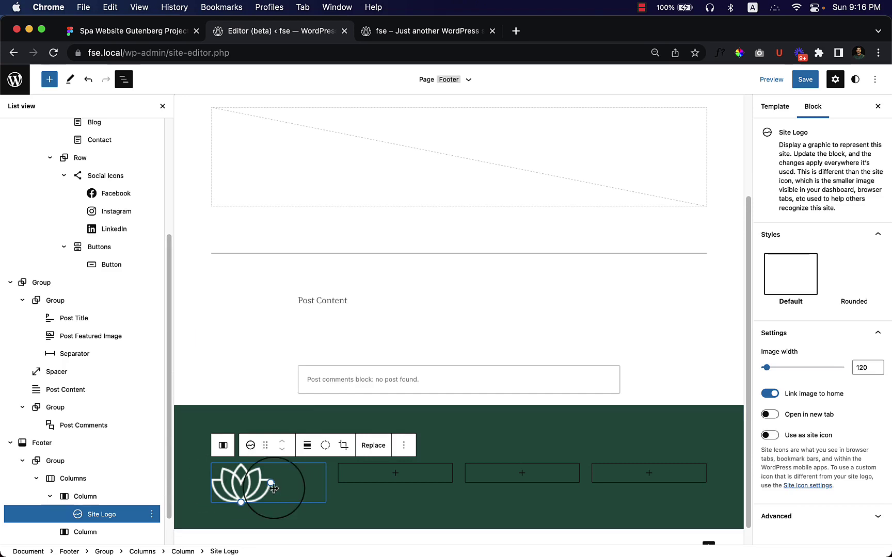
scroll(295, 374, up, 3)
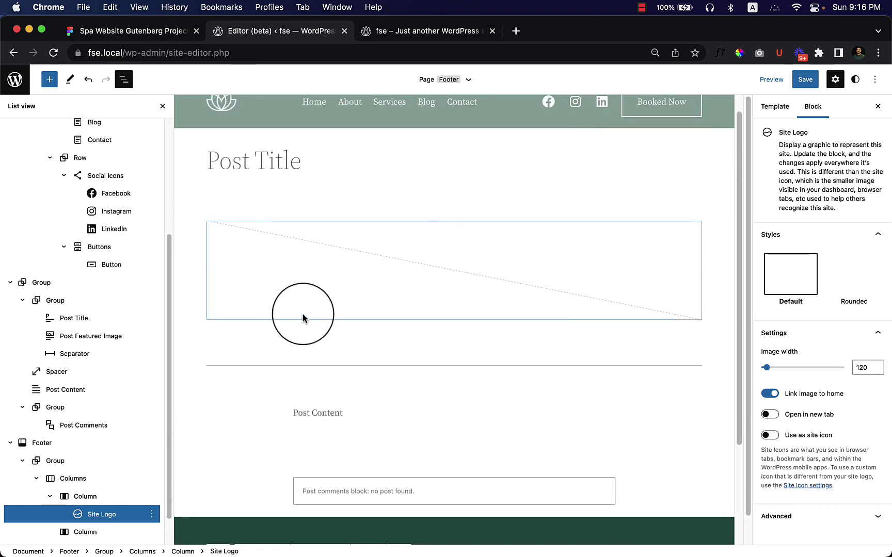
scroll(303, 312, down, 3)
drag(271, 473, 234, 507)
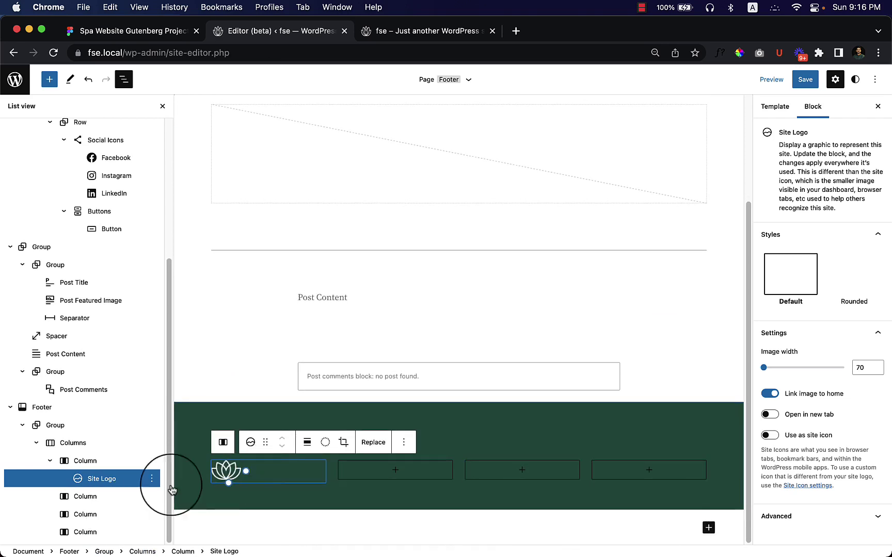
Add a paragraph below the first column's logo reading "Nisl risus, aliquam ac leo tellus tempus mauris adipiscing tortor pharetra quam nunc risus."
click(98, 461)
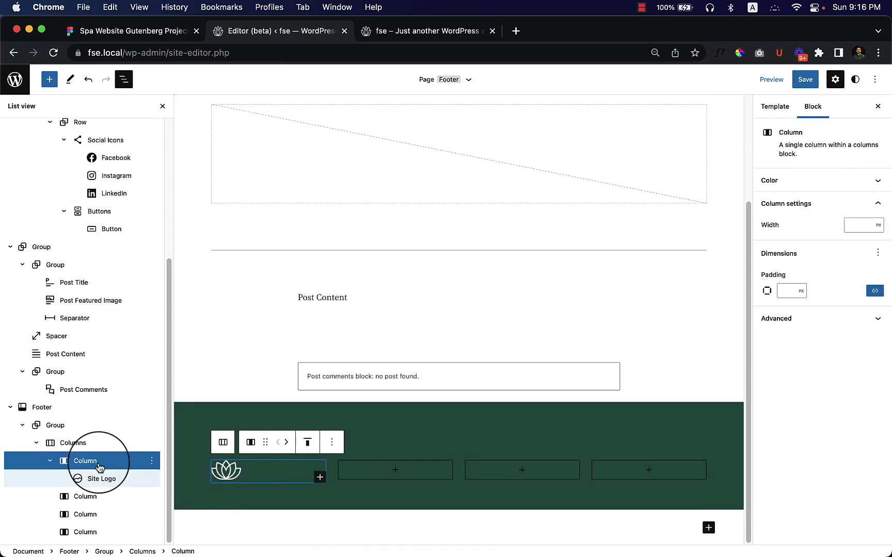
click(320, 478)
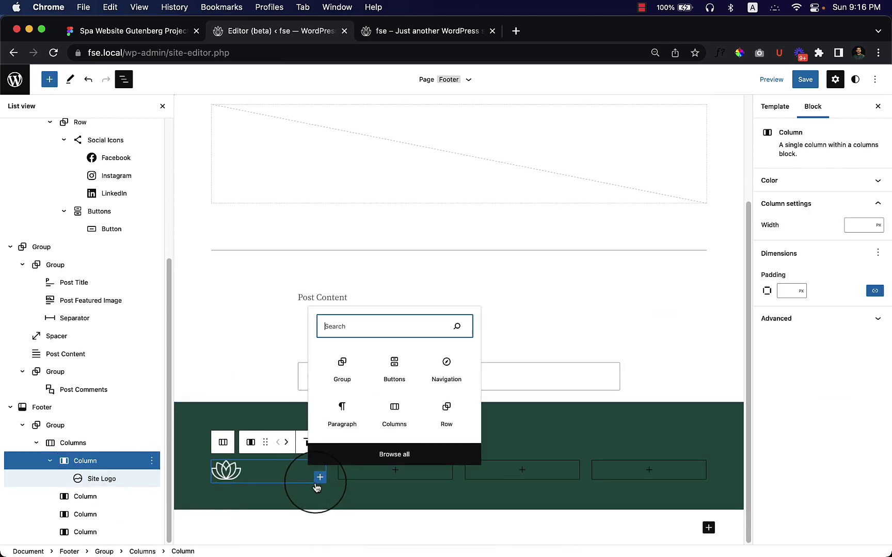
click(342, 413)
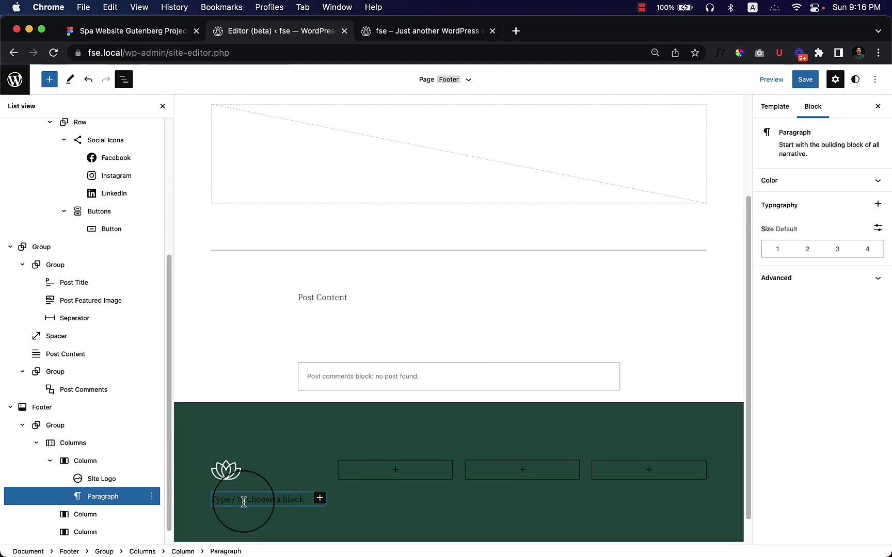
text(Nisl risus, aliquam ac leo tellus tempus mauris adipiscing tortor pharetra quam nunc risus.)
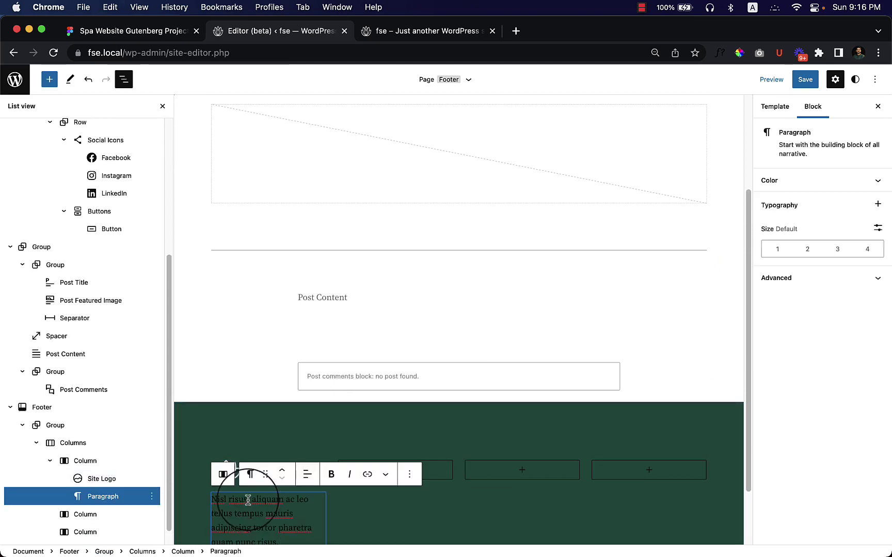
scroll(274, 501, down, 3)
click(345, 449)
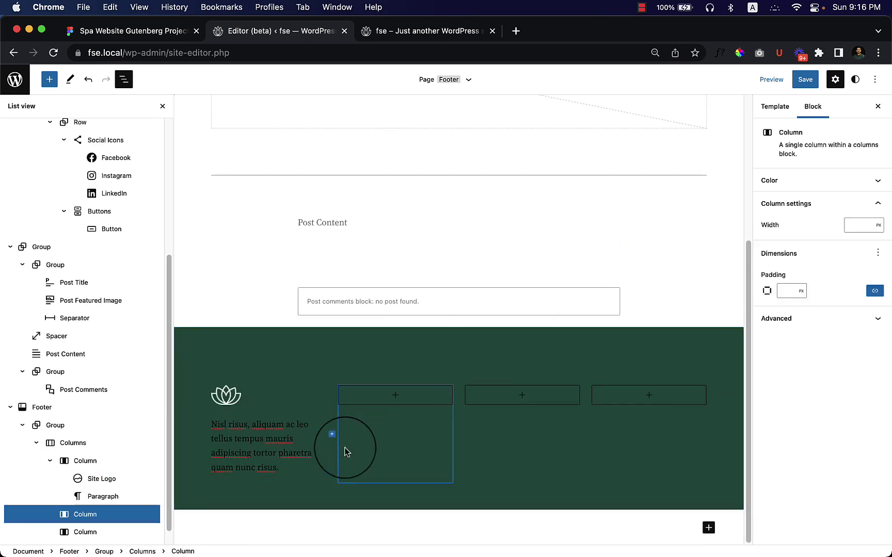
Set the text color of the paragraph below the logo in the first footer column to white
click(260, 437)
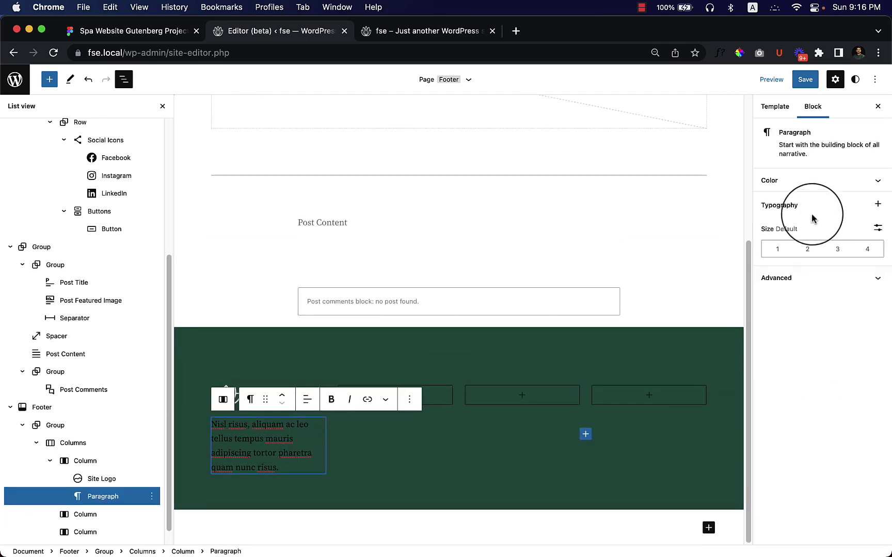
click(813, 183)
click(797, 205)
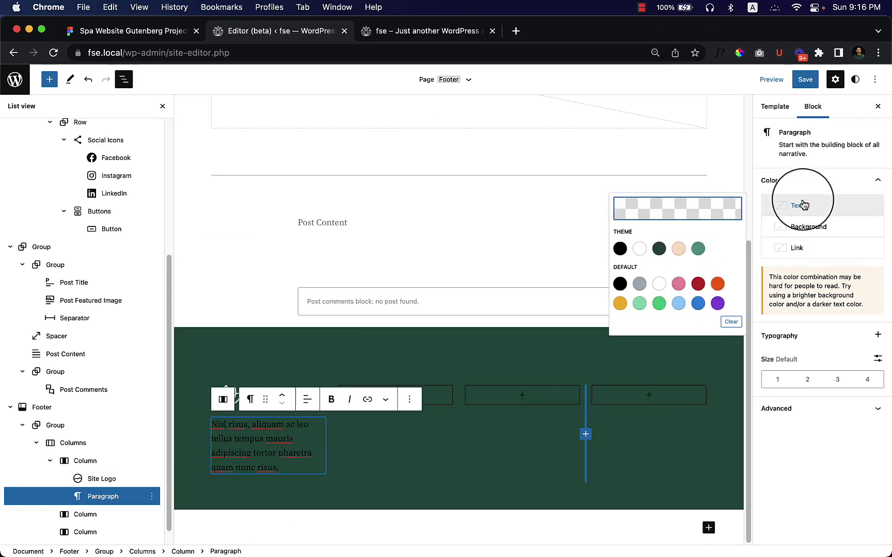
click(636, 249)
Check the Services heading's text style in the Figma footer and add a heading reading "Services" to the second footer column in WordPress
click(418, 446)
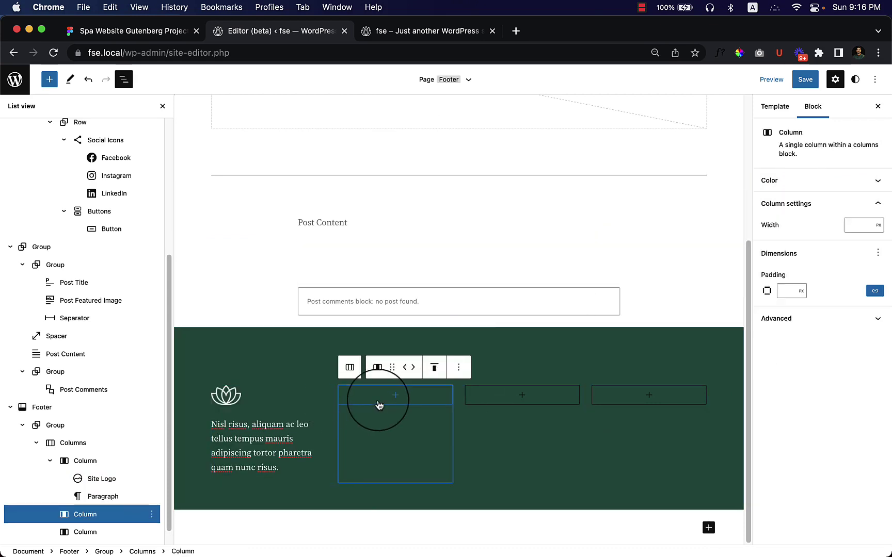
drag(392, 367, 153, 102)
click(149, 31)
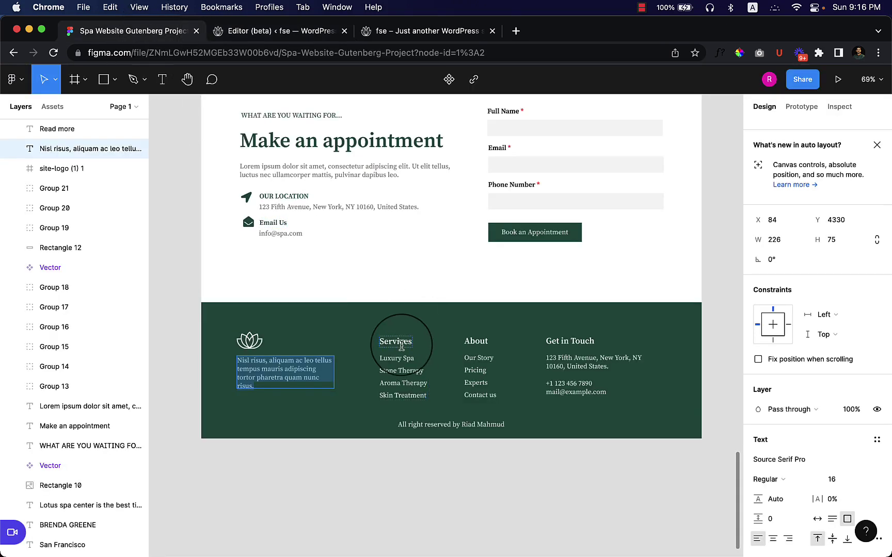
double_click(400, 344)
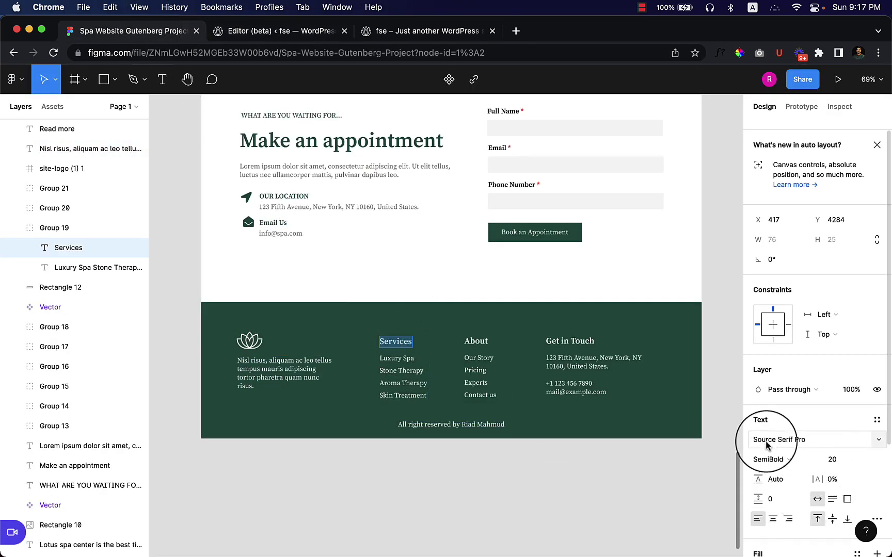
click(290, 29)
click(384, 397)
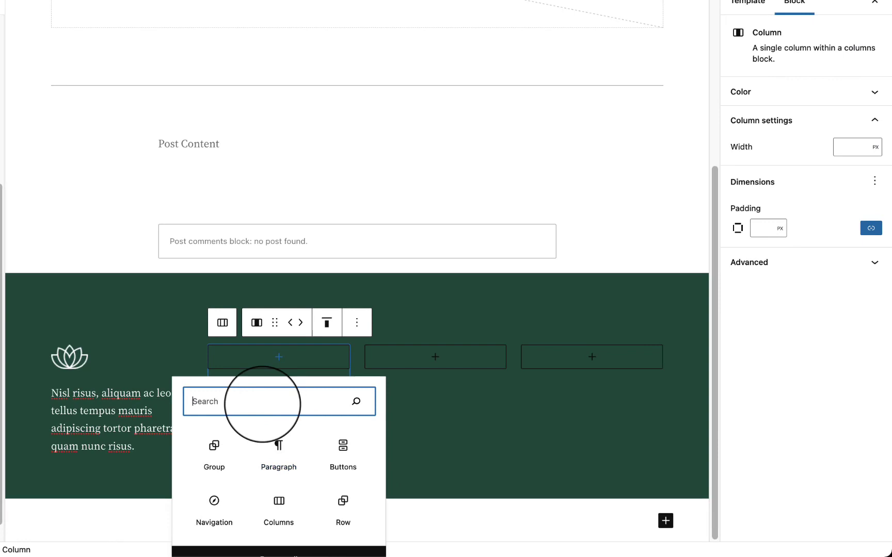
text(hea)
click(208, 82)
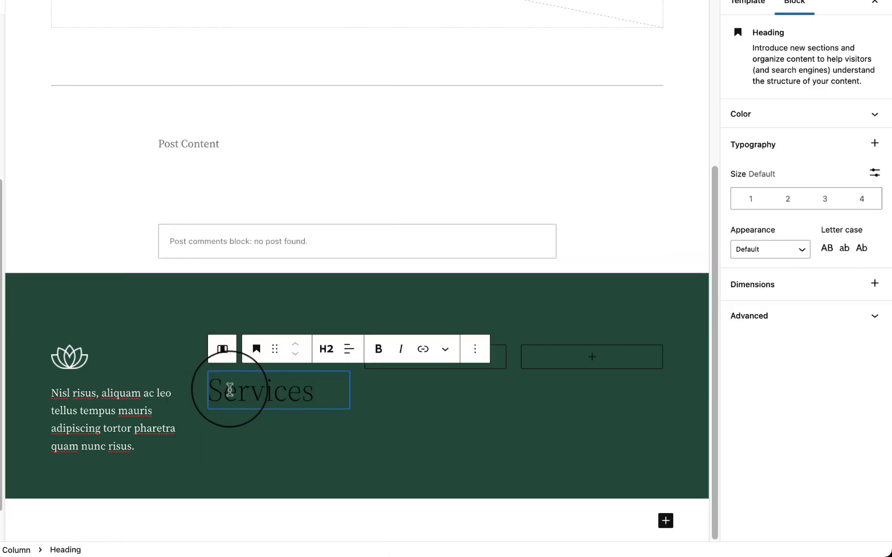
text(Services)
click(250, 391)
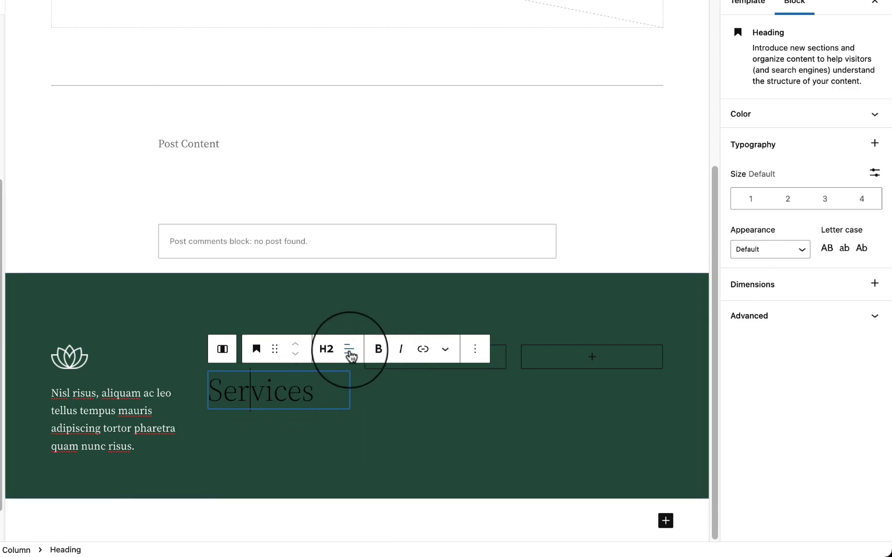
click(326, 349)
click(333, 438)
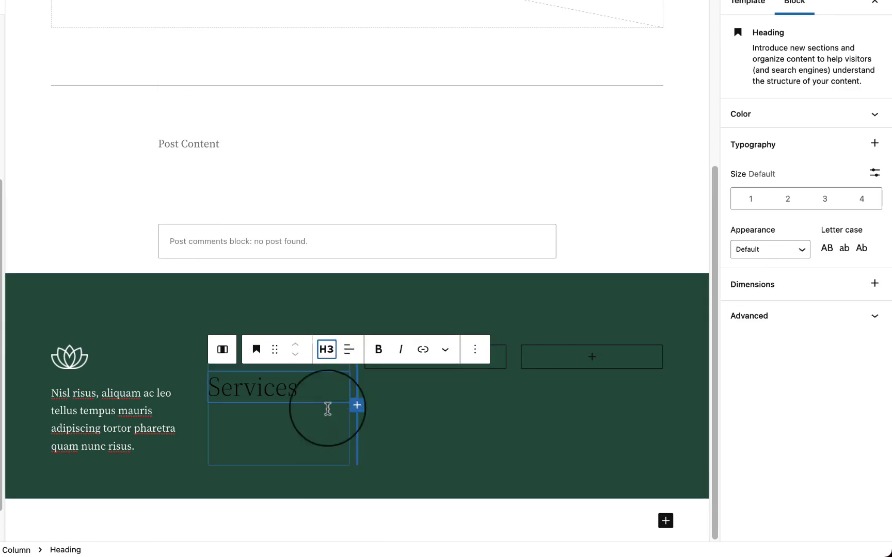
click(326, 349)
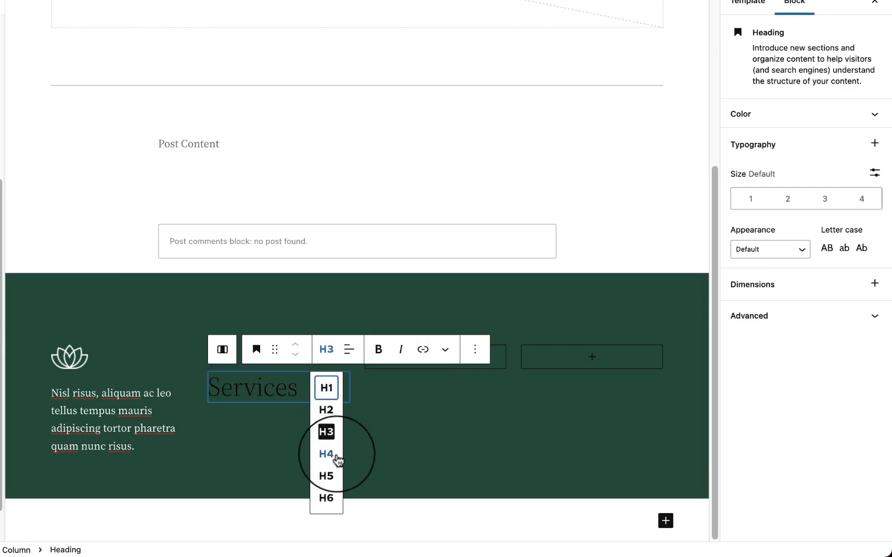
click(331, 413)
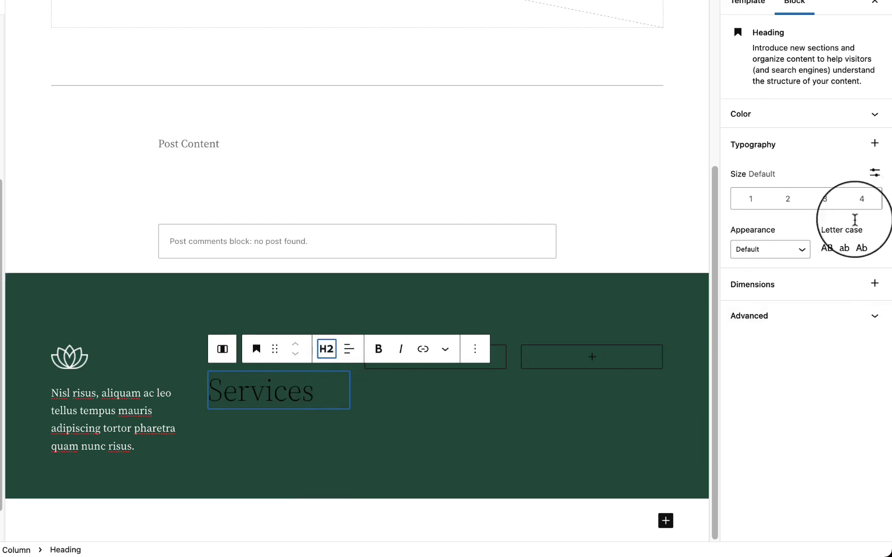
Set the Services heading's appearance to Semi Bold and its custom font size to 20 px
click(786, 253)
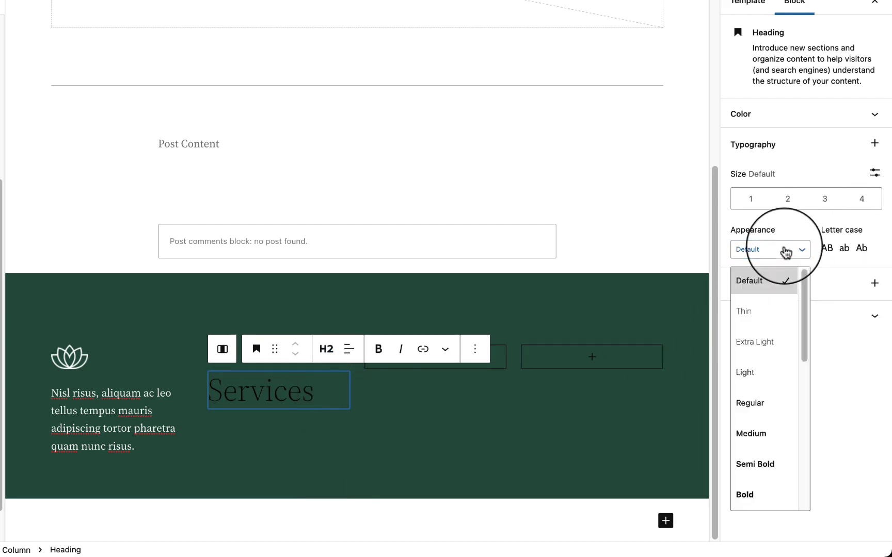
click(749, 466)
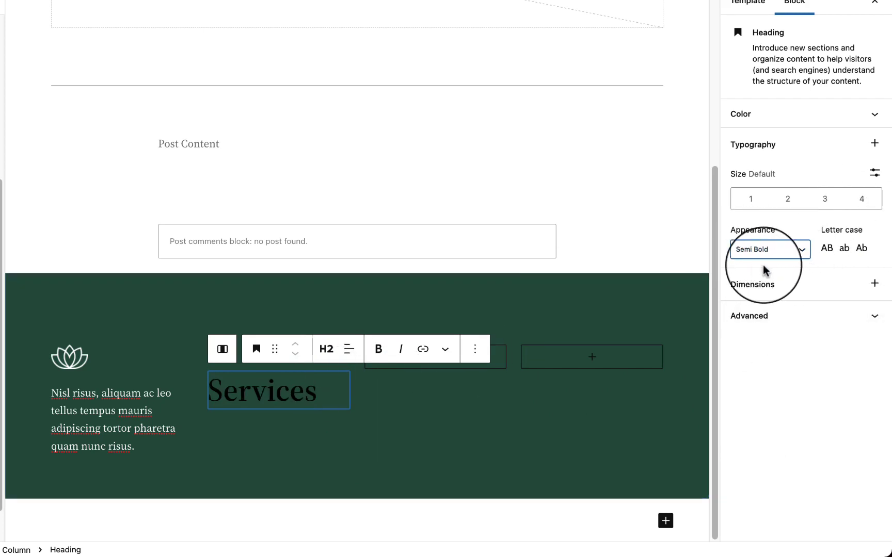
click(876, 178)
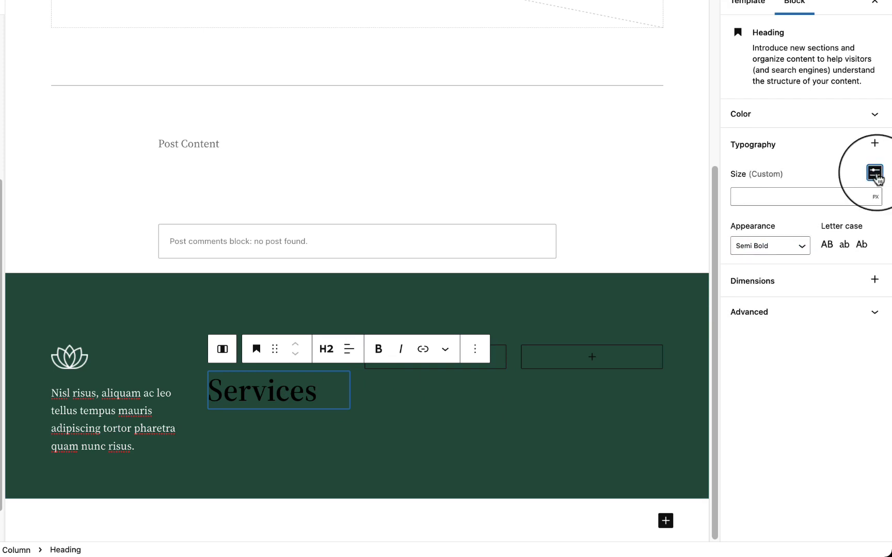
click(799, 196)
text(20)
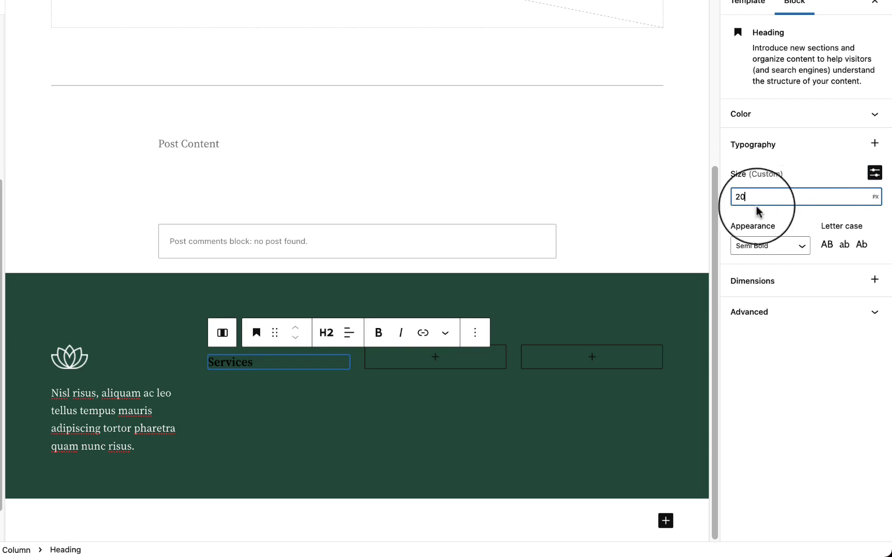
Set the text color of the Services heading to white (#ffffff)
click(806, 124)
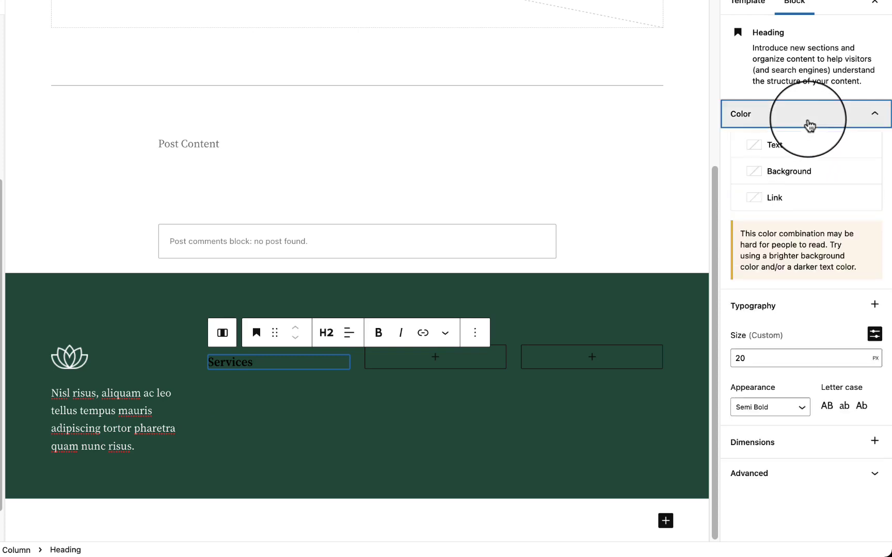
click(775, 146)
click(576, 199)
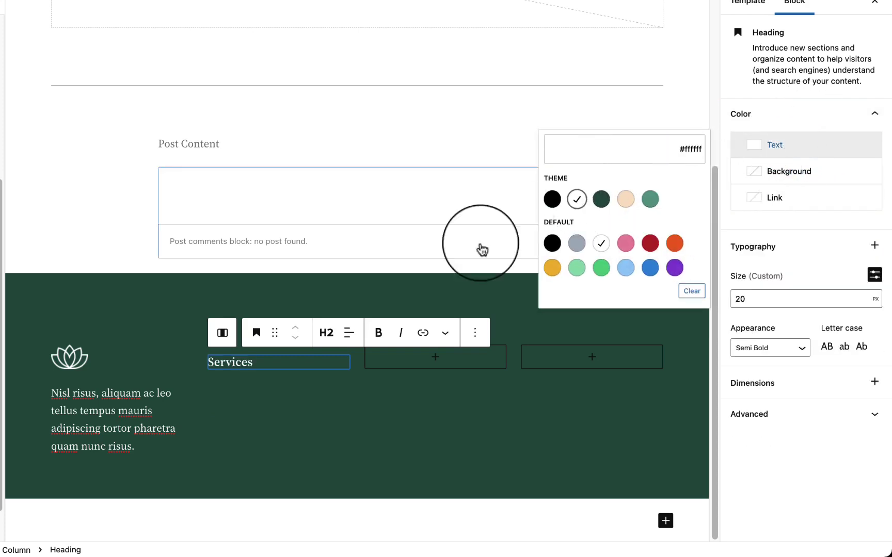
Check the Services link list in the Figma footer and add an empty Navigation block below the Services heading in WordPress
click(290, 387)
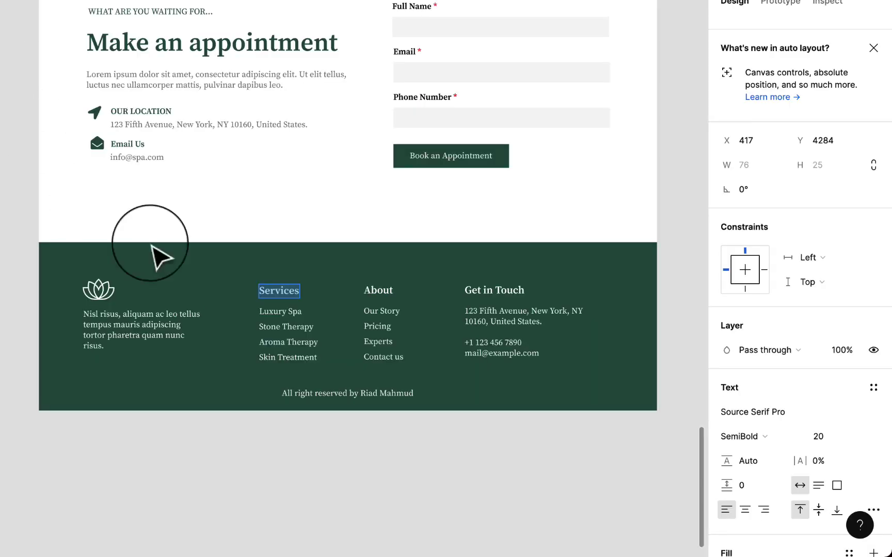
click(279, 312)
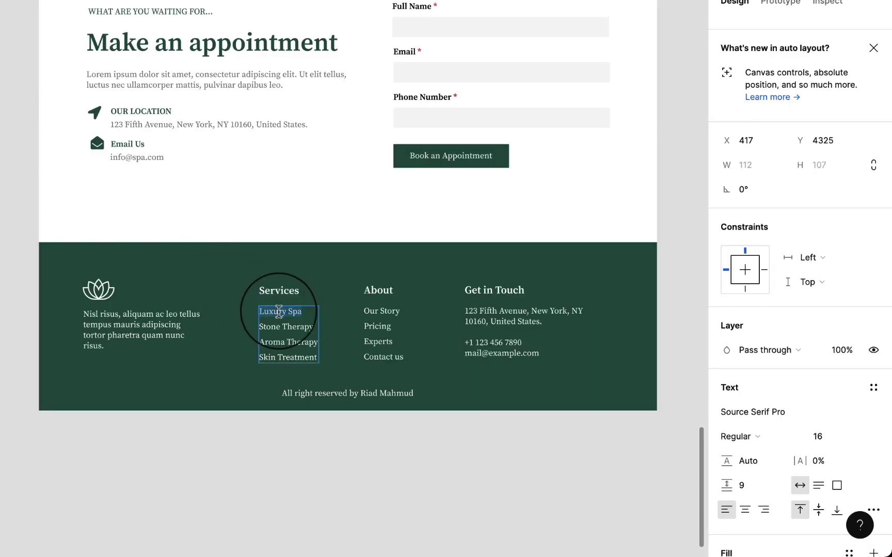
triple_click(282, 305)
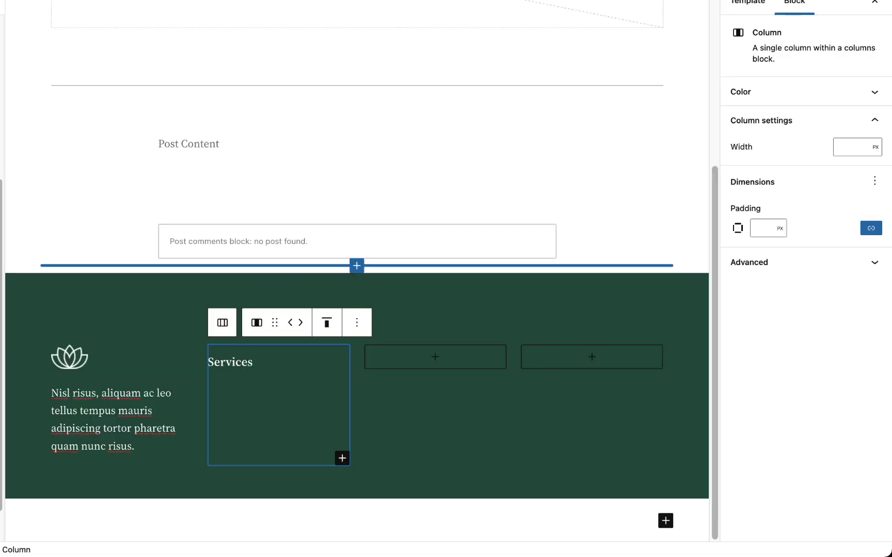
click(335, 460)
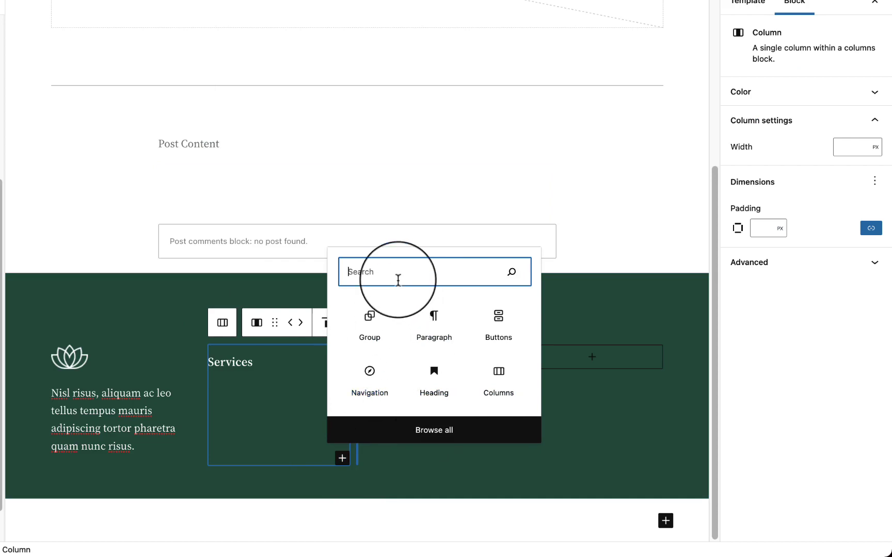
text(navi)
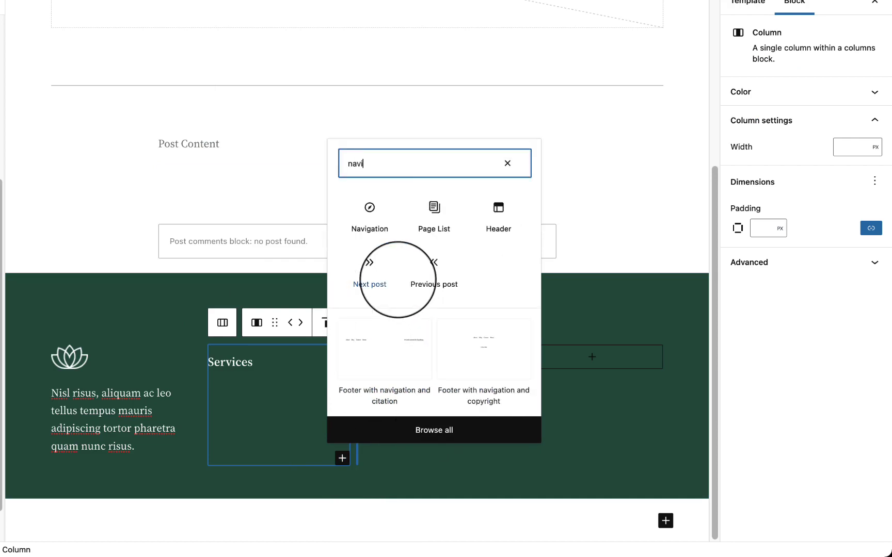
click(370, 227)
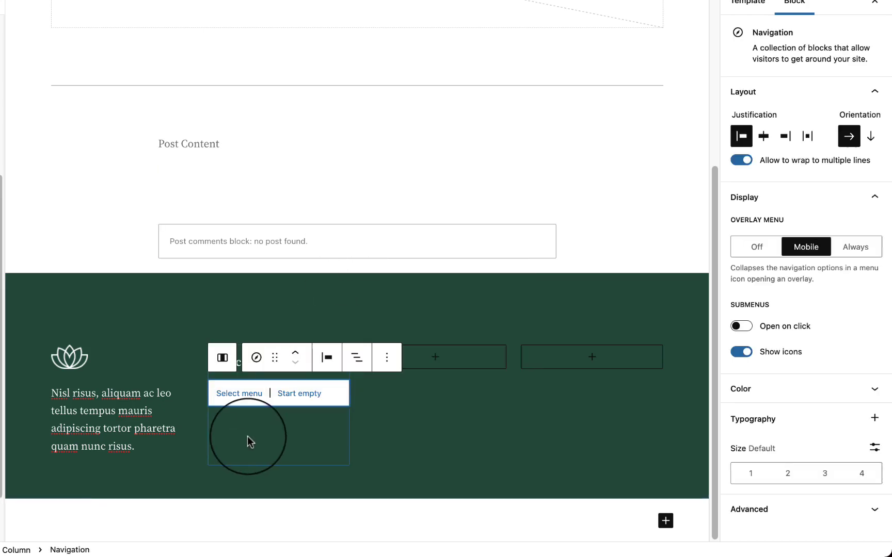
click(234, 395)
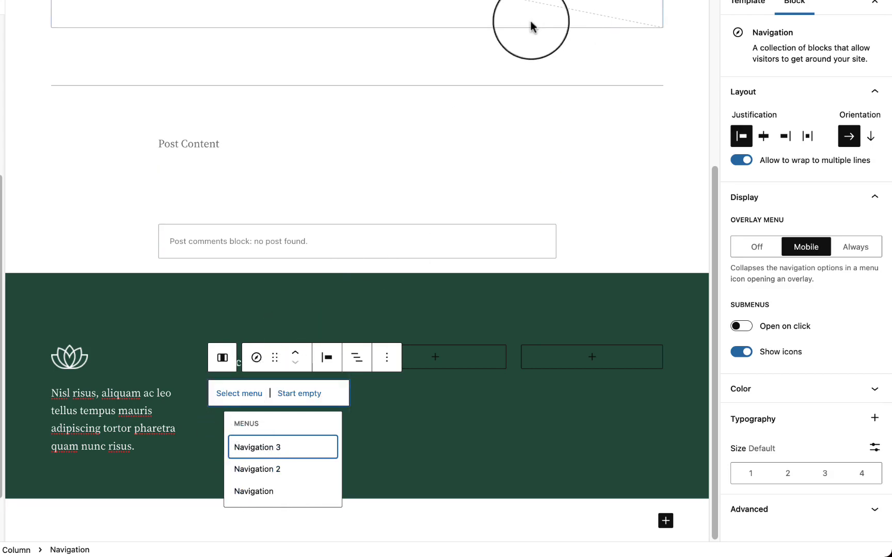
click(285, 400)
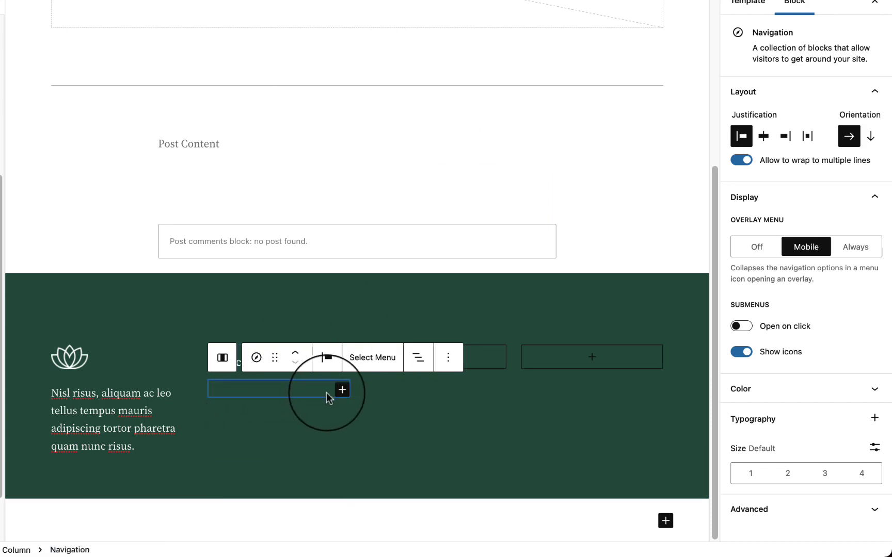
Add a custom link with the URL "#" to the Services navigation and label it "Luxury Spa"
click(341, 391)
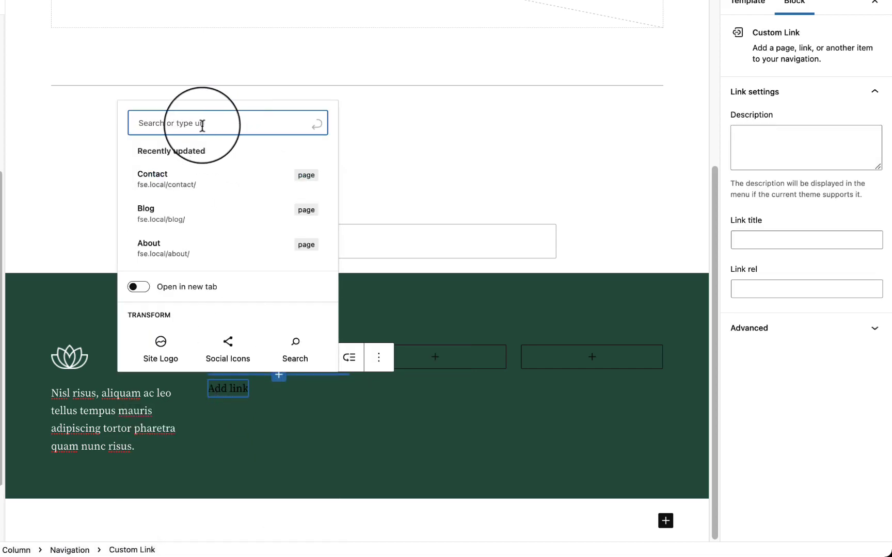
text(#)
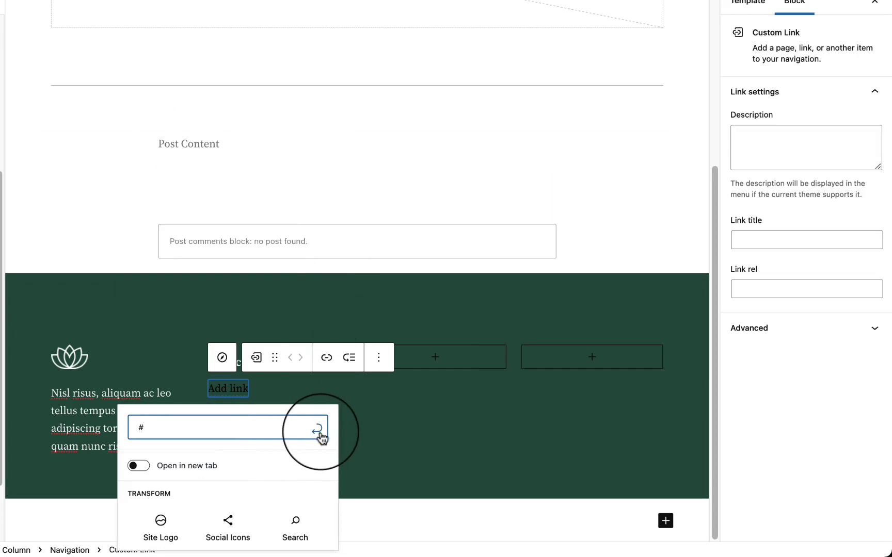
click(317, 430)
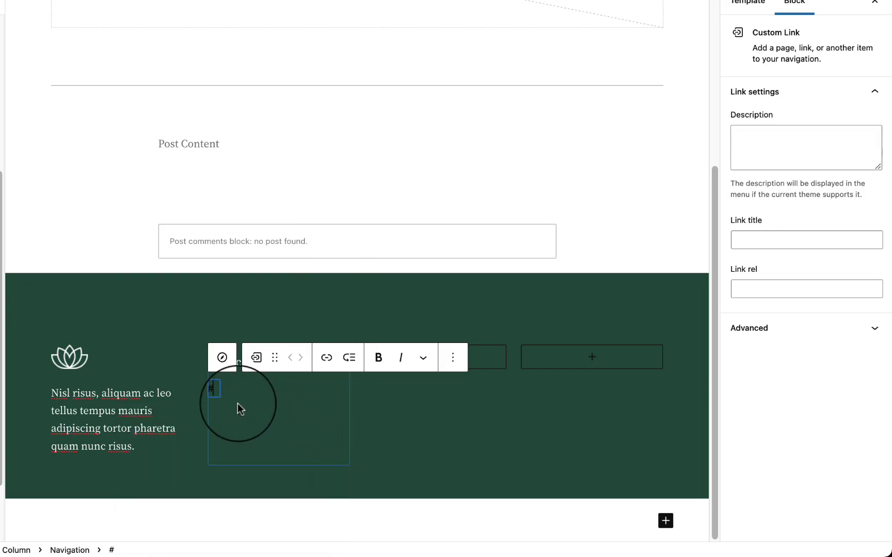
key(BackSpace)
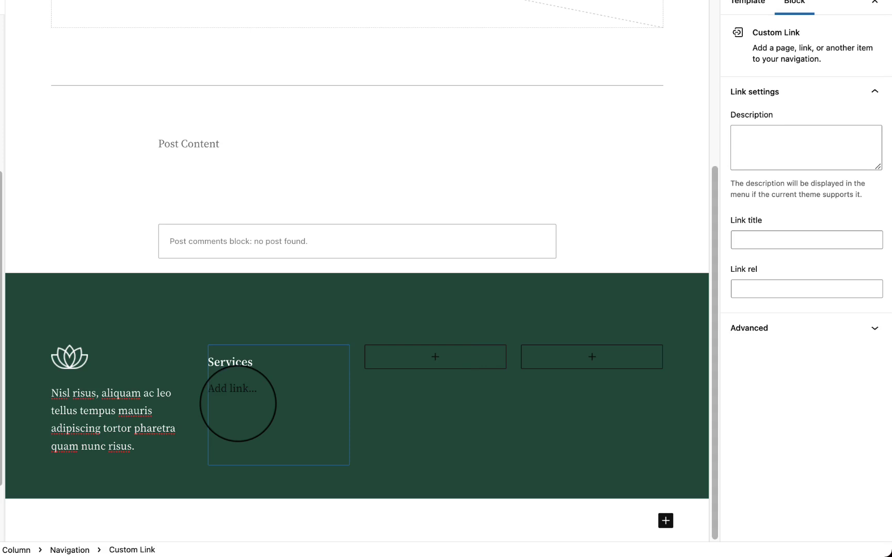
text(Luxury Spa)
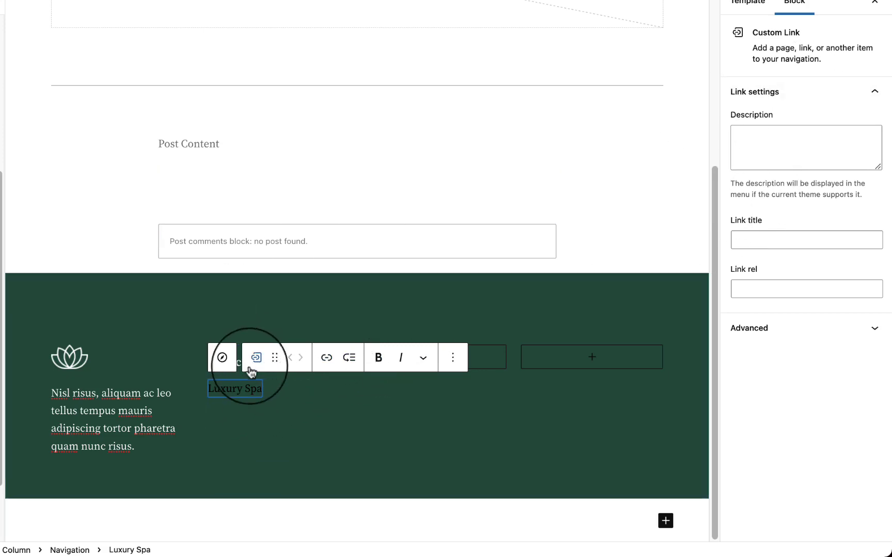
Add a second custom link with the URL "#" after Luxury Spa and label it "Stone Therapy"
click(279, 393)
click(342, 390)
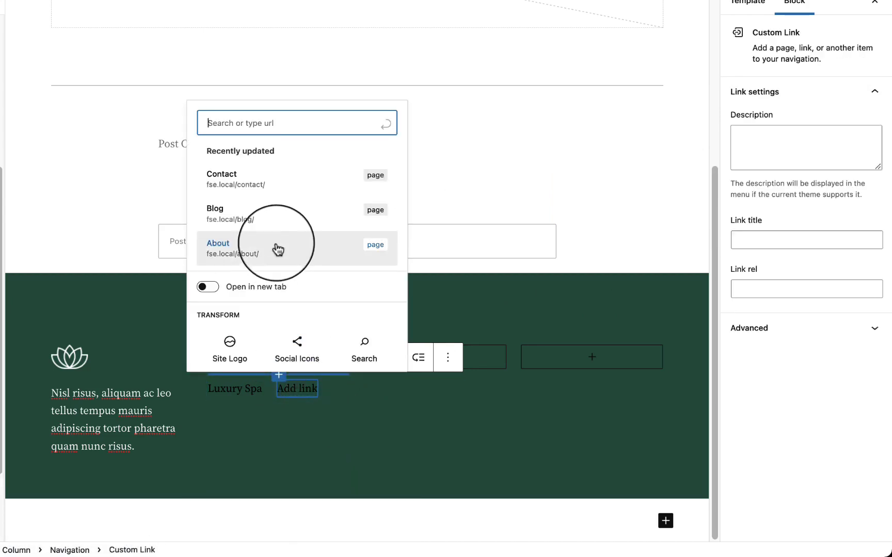
text(#)
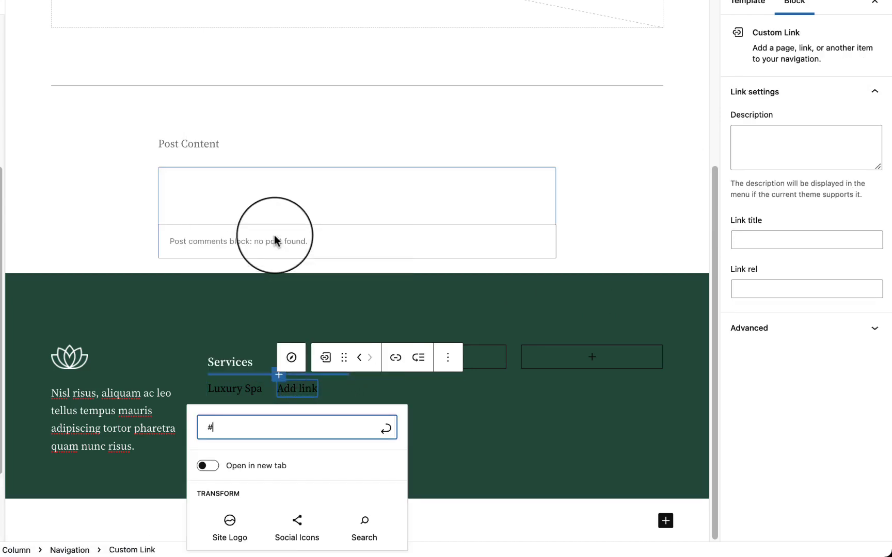
click(386, 429)
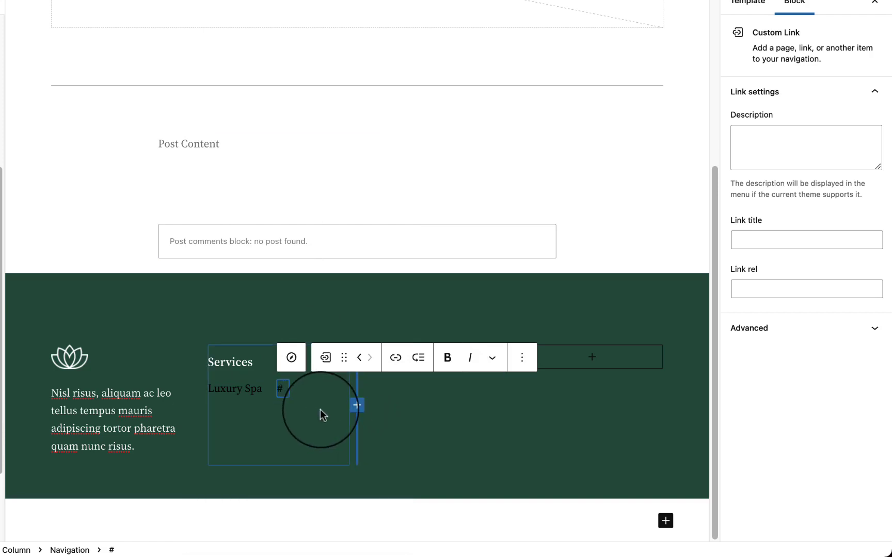
key(BackSpace)
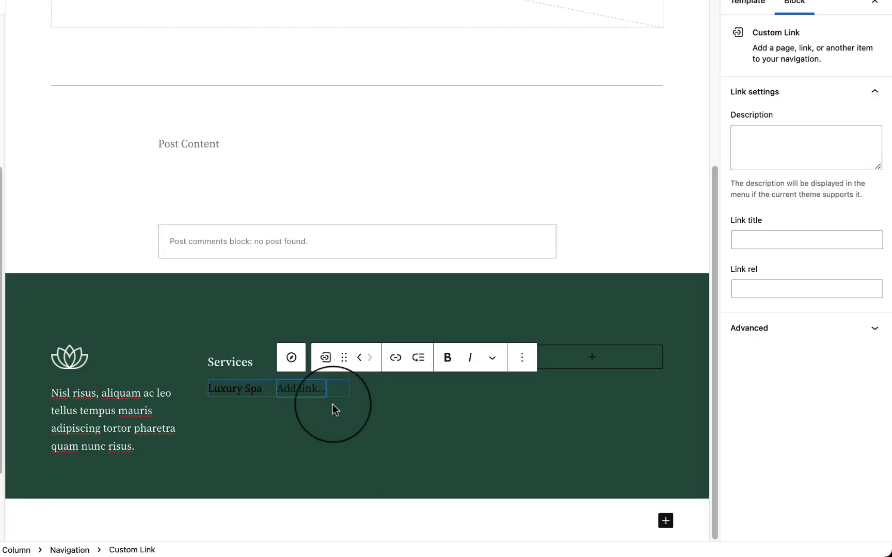
text(Stone Therapy)
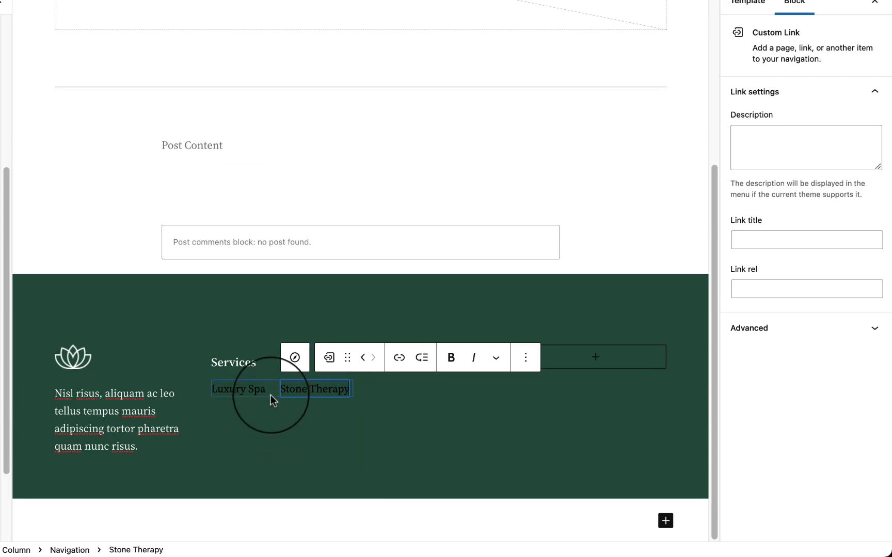
Set the Services Navigation block to vertical orientation and its text color to white (#ffffff)
click(222, 396)
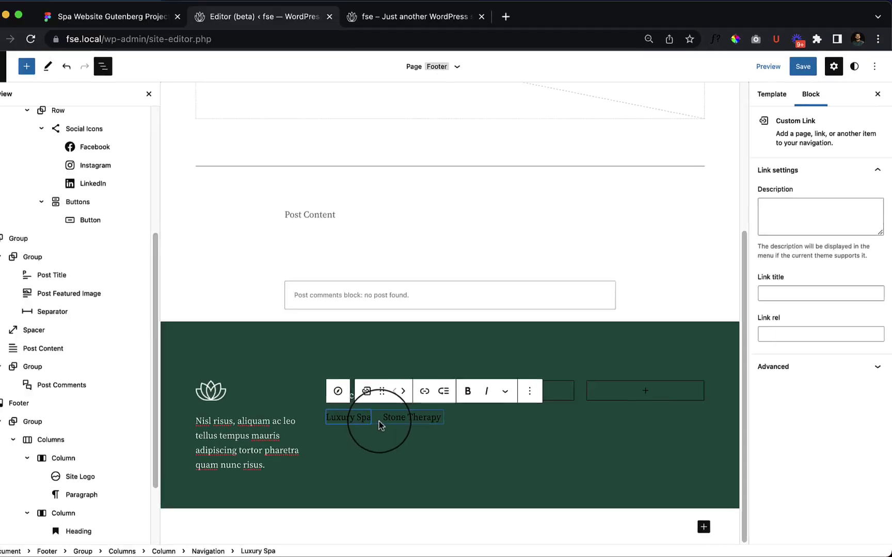
click(384, 419)
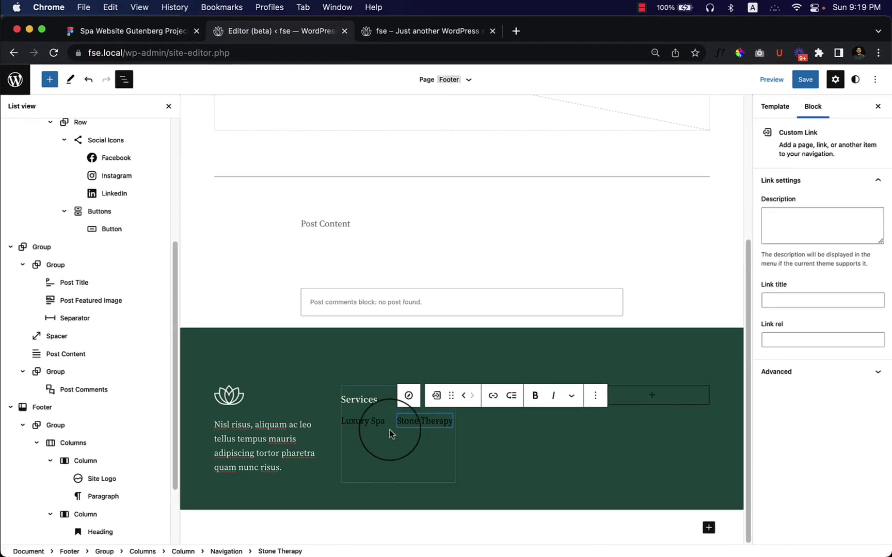
scroll(116, 444, down, 3)
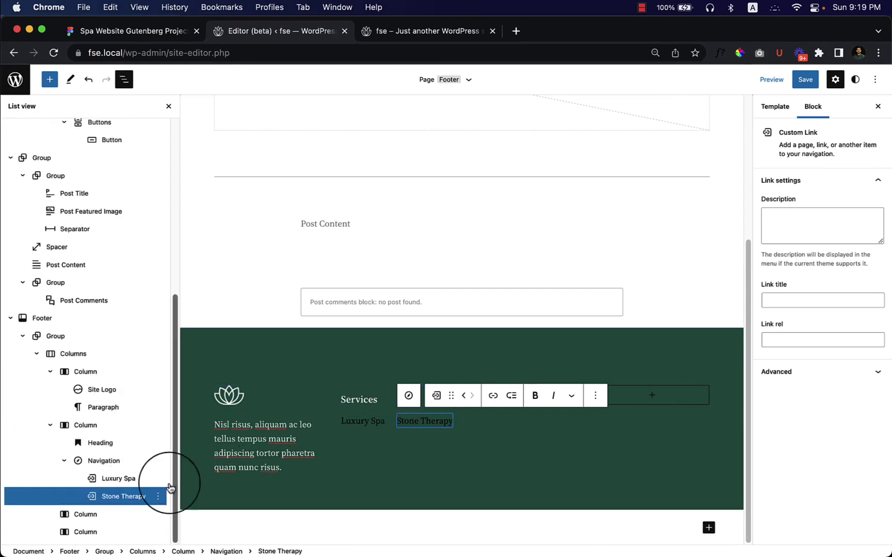
click(117, 469)
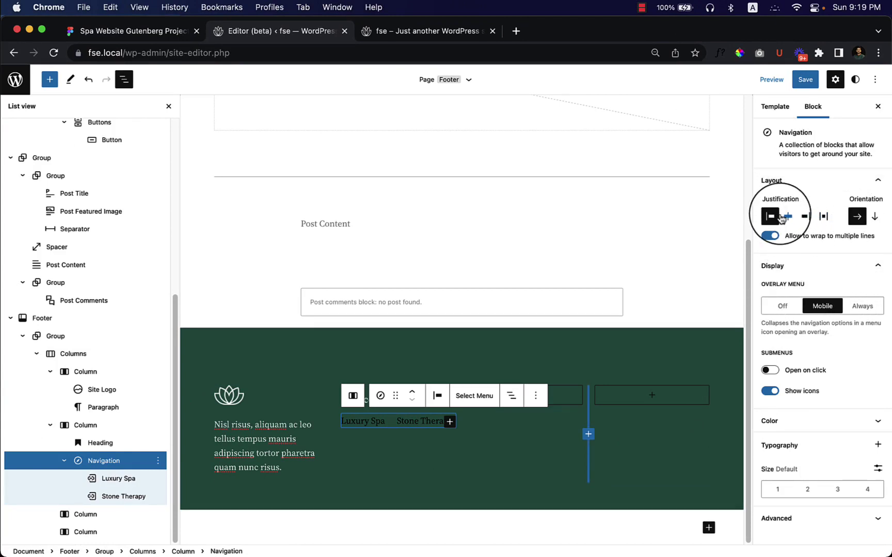
click(873, 216)
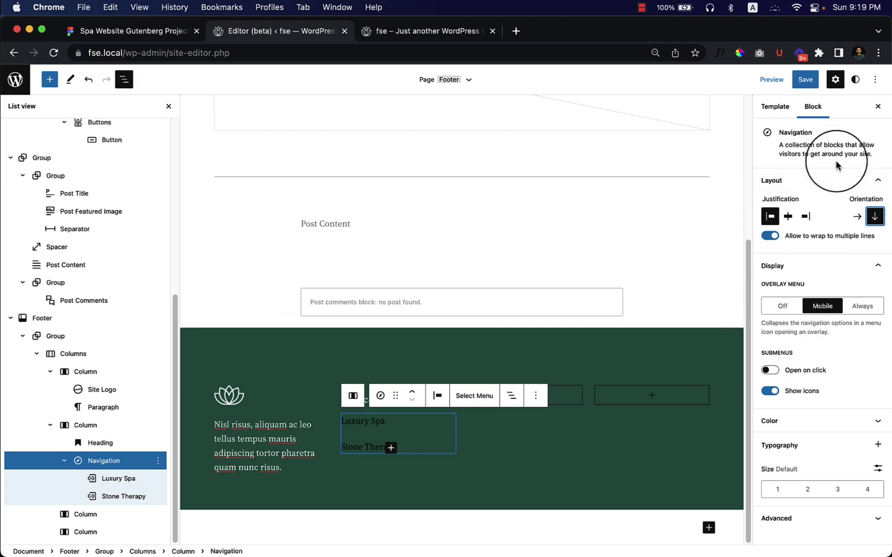
click(815, 422)
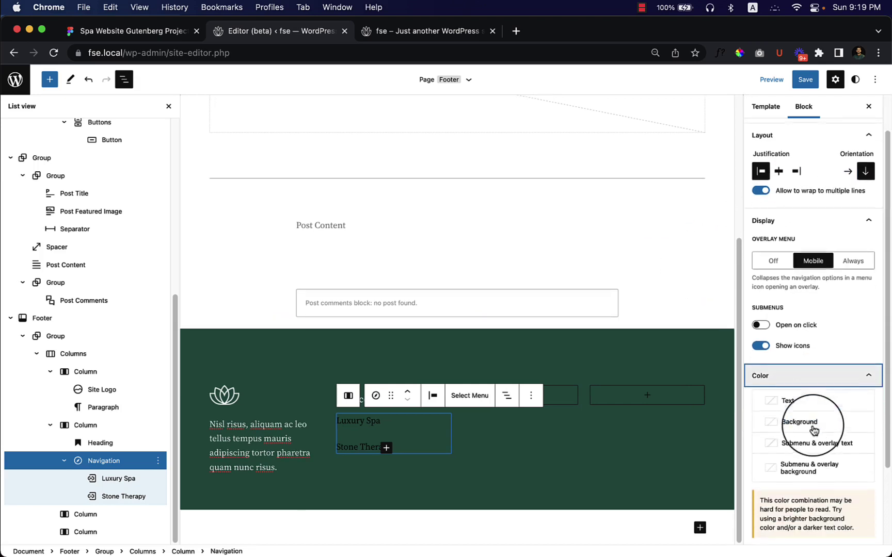
click(785, 401)
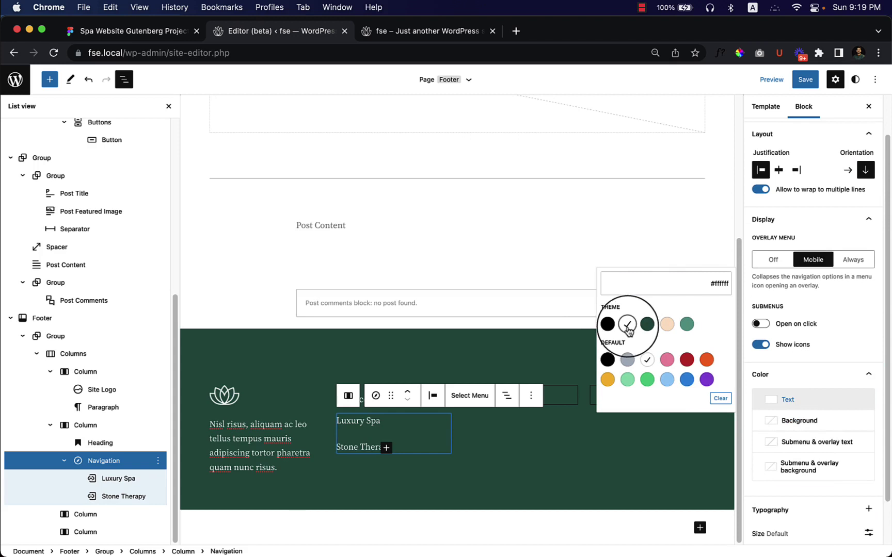
scroll(814, 483, down, 2)
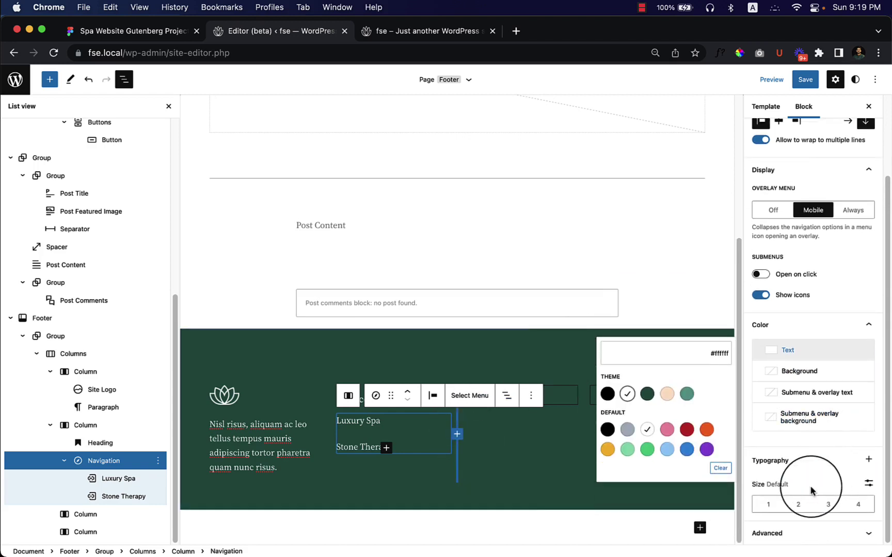
click(868, 484)
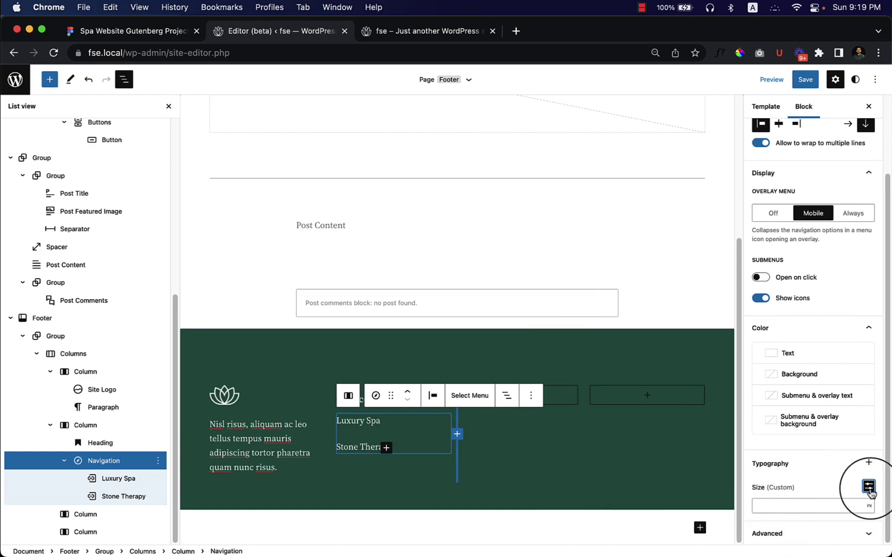
click(869, 487)
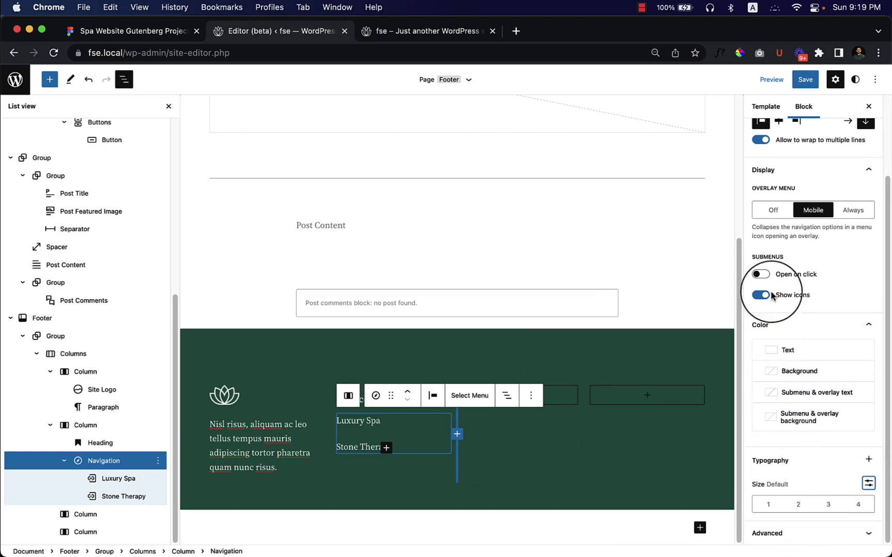
scroll(797, 304, up, 2)
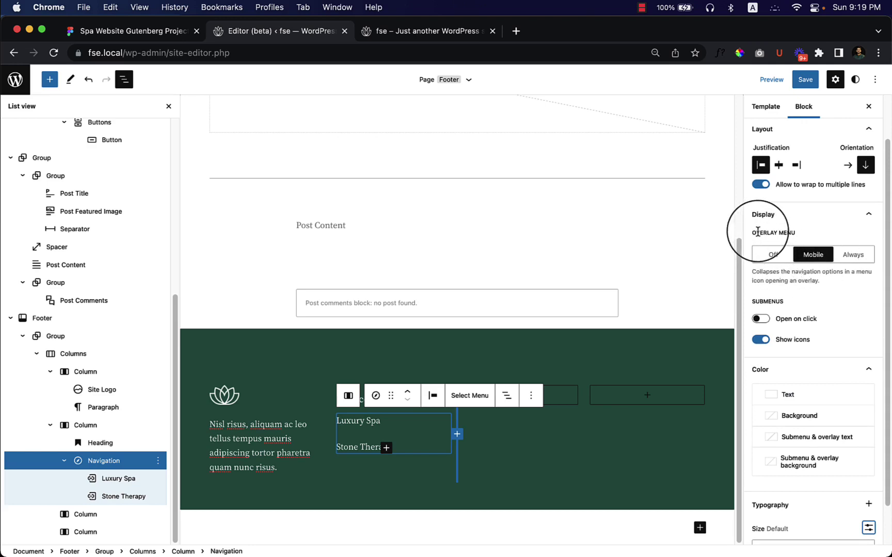
drag(757, 233, 798, 233)
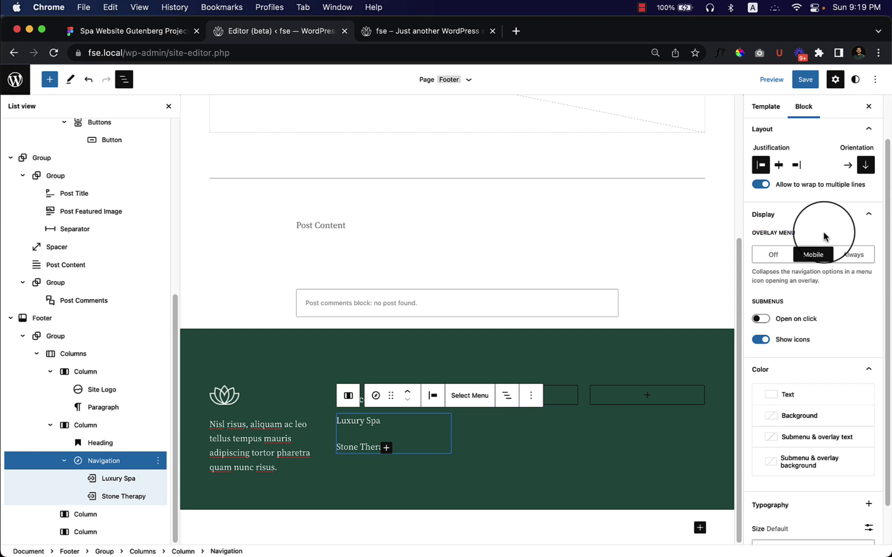
click(120, 498)
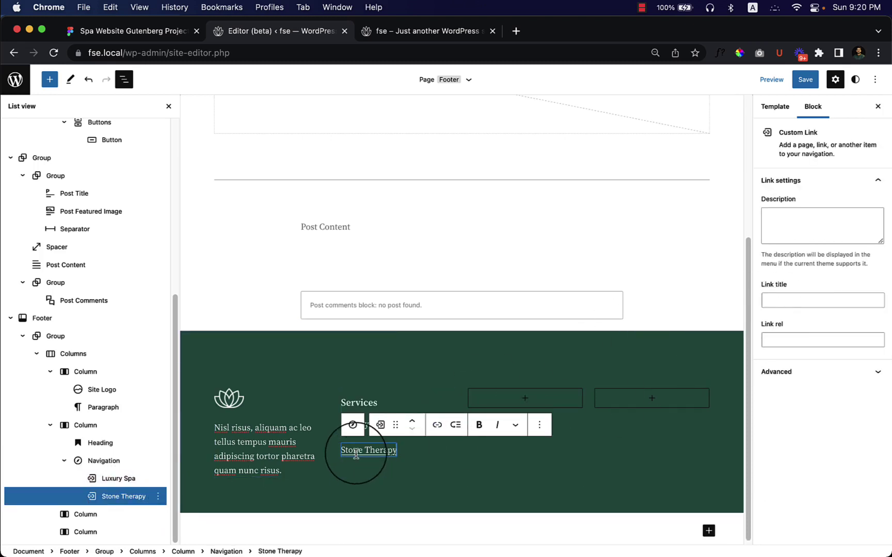
click(117, 478)
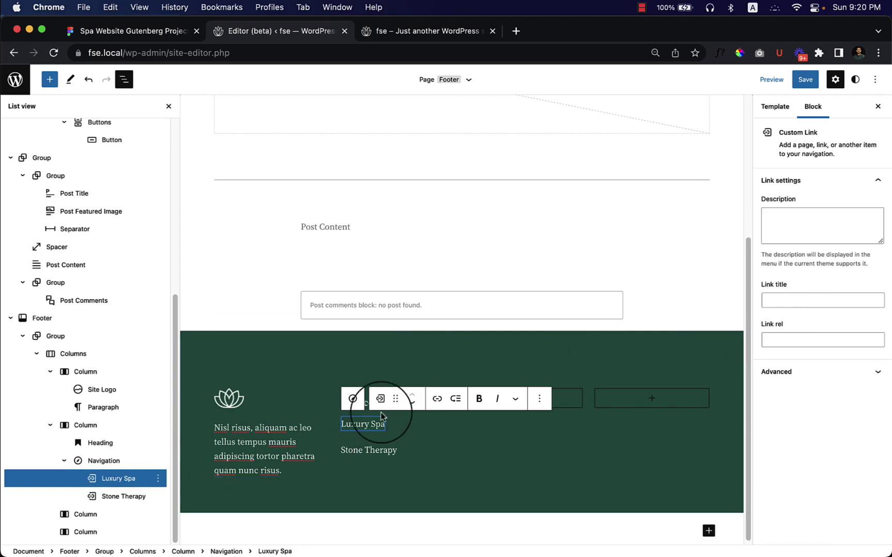
click(437, 398)
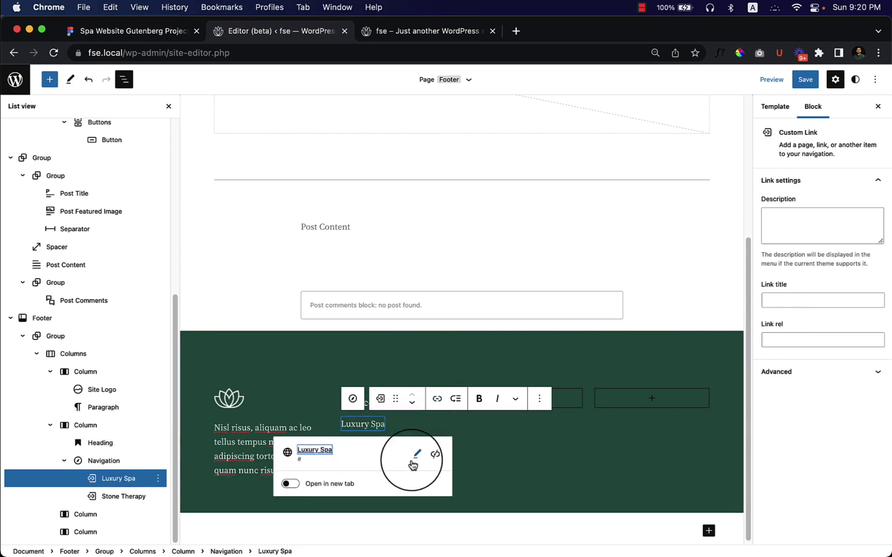
click(410, 430)
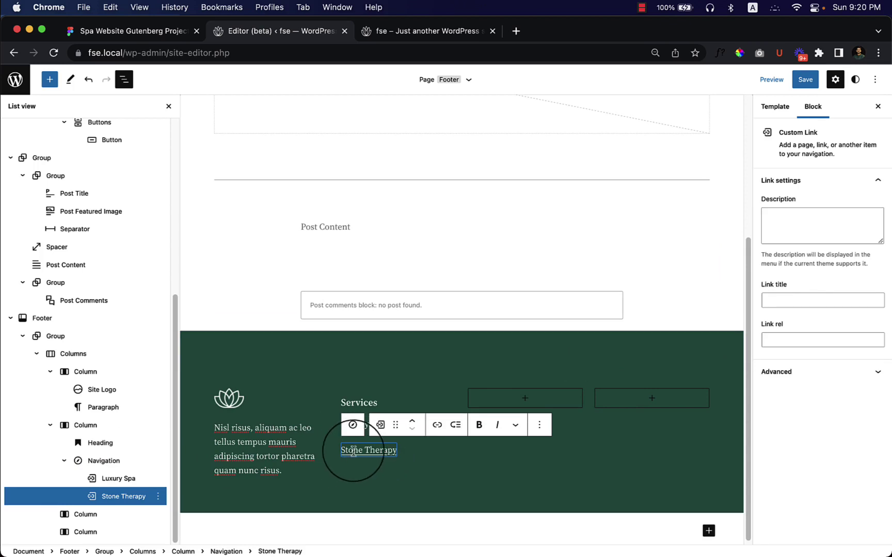
Check the next service name in the Figma footer and add a custom link with the URL "#" labeled "Aroma Therapy" below Stone Therapy in WordPress
click(157, 32)
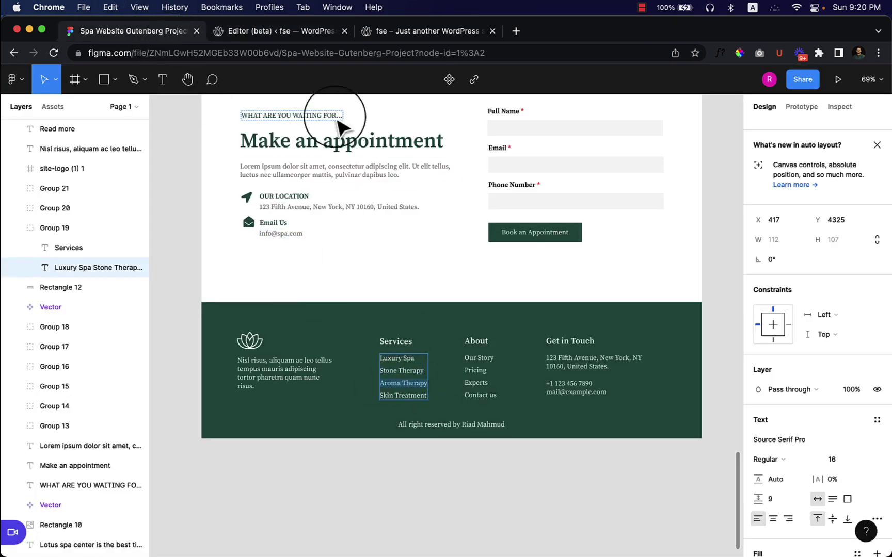
click(288, 32)
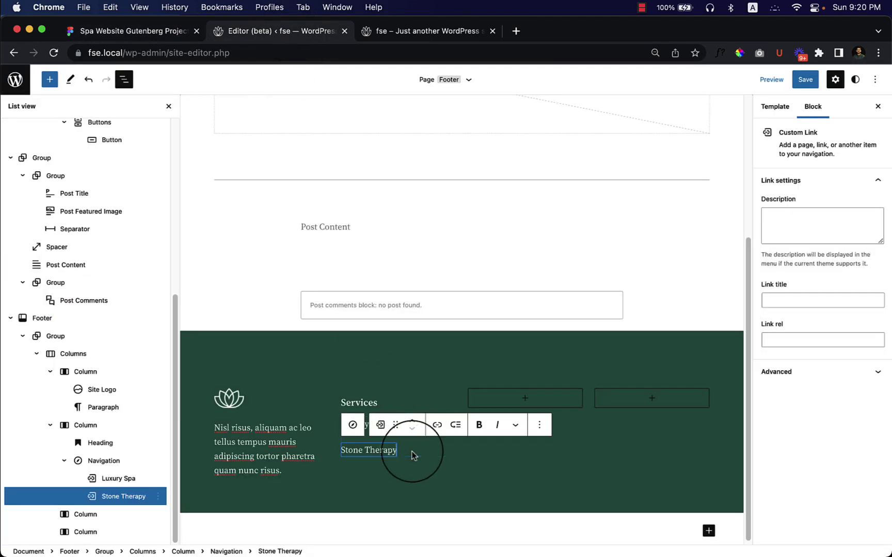
click(433, 453)
click(391, 452)
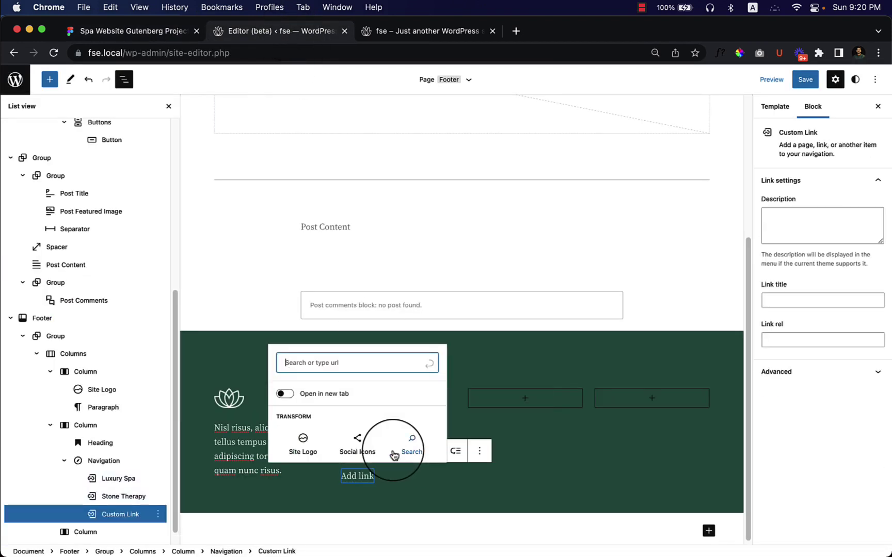
text(#)
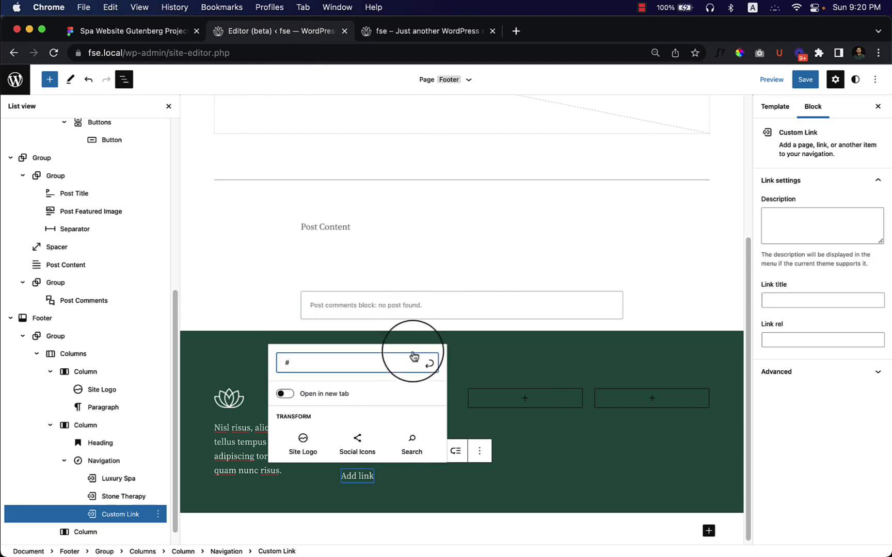
click(424, 364)
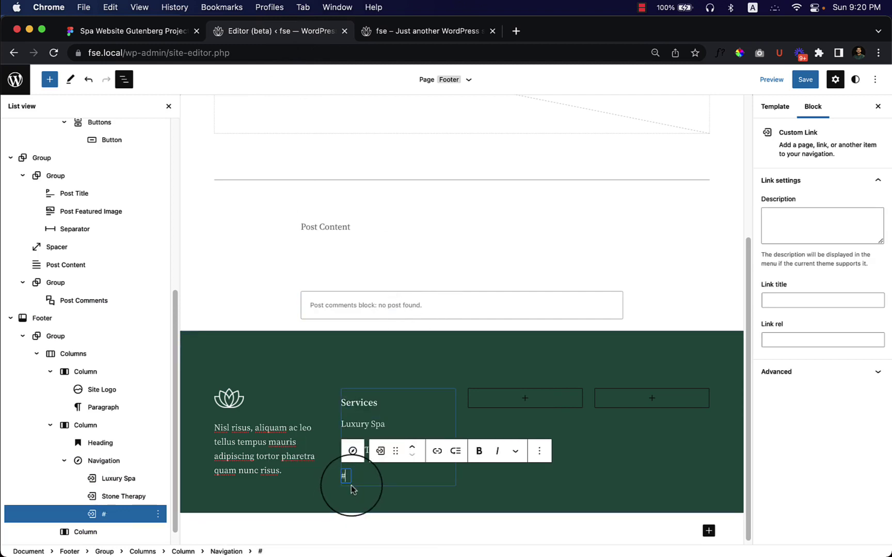
key(BackSpace)
text(Aroma Therapy)
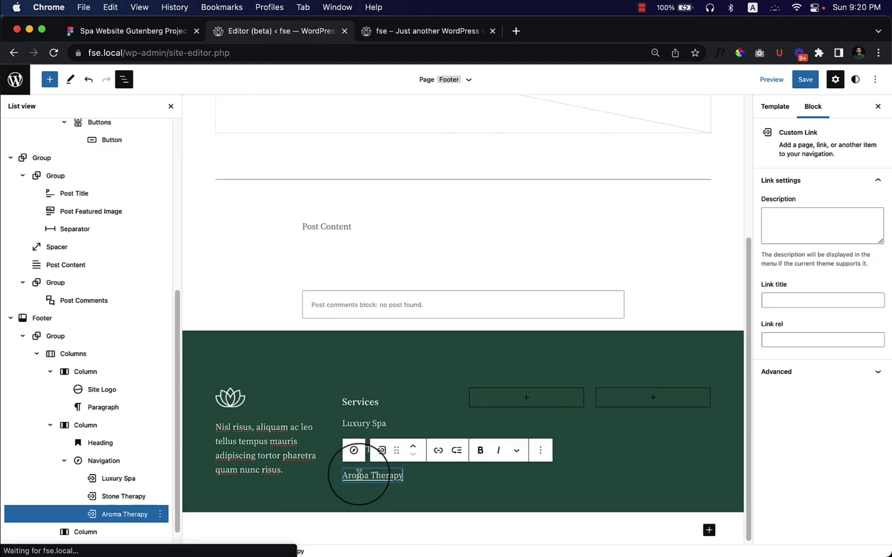
click(440, 451)
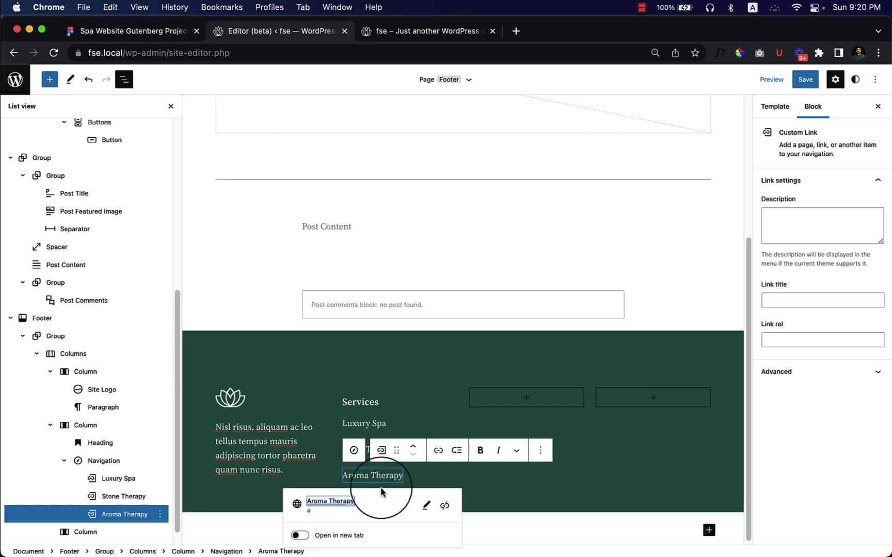
Select the last service name in the Figma footer and add a custom link with the URL "#" labeled "Skin Treatment" below Aroma Therapy in WordPress
click(178, 31)
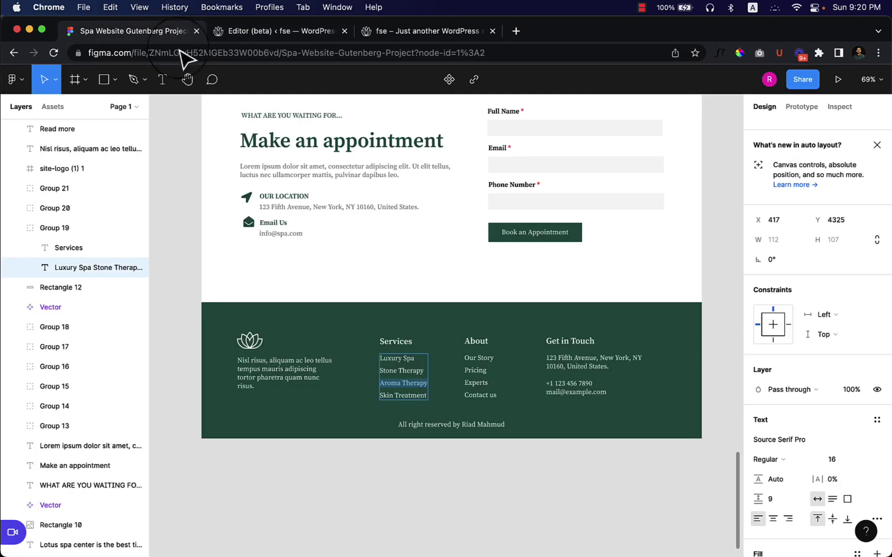
triple_click(410, 396)
click(281, 31)
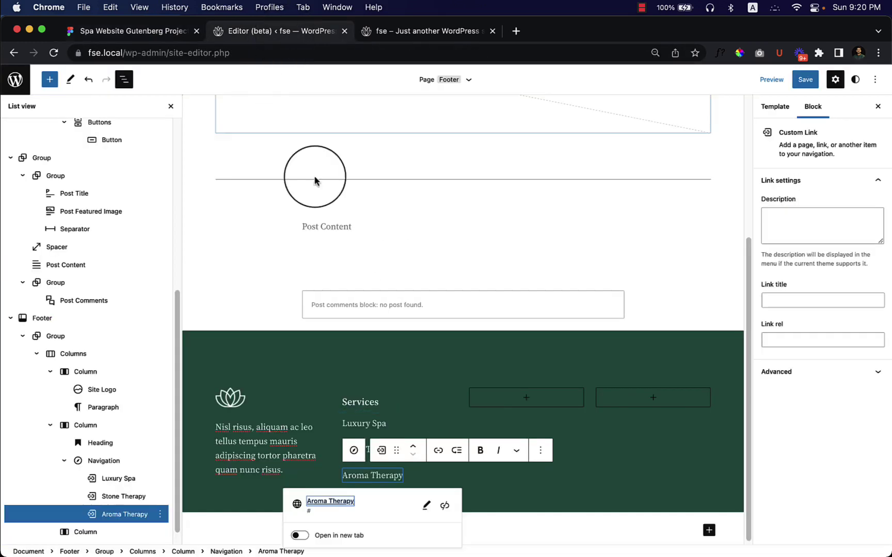
click(417, 473)
click(398, 474)
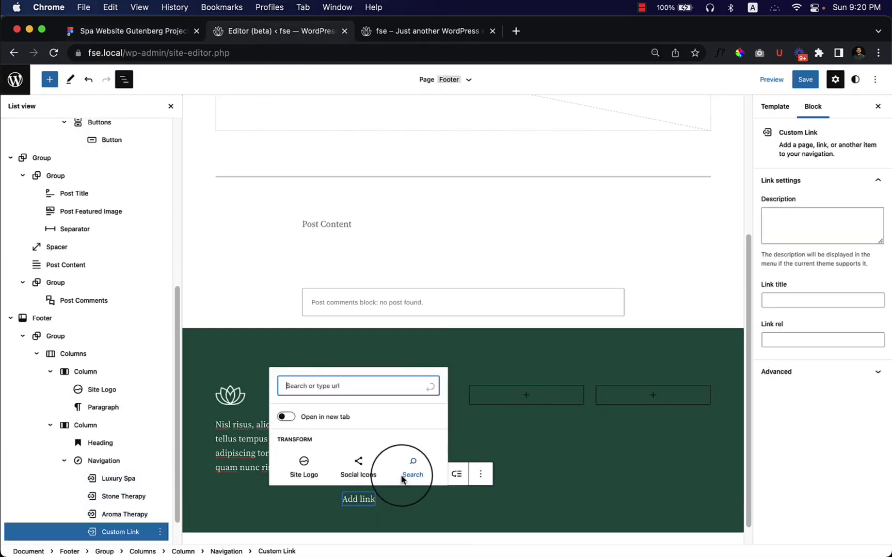
text(#)
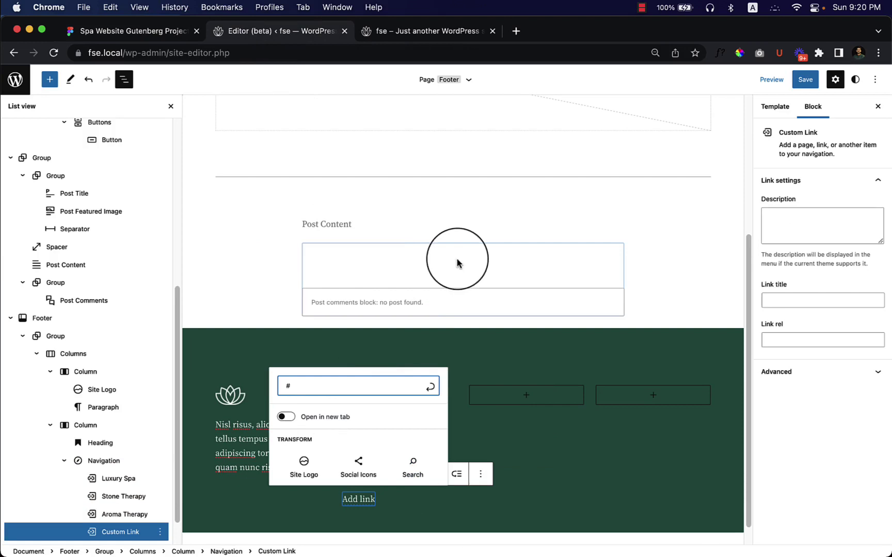
click(426, 388)
key(BackSpace)
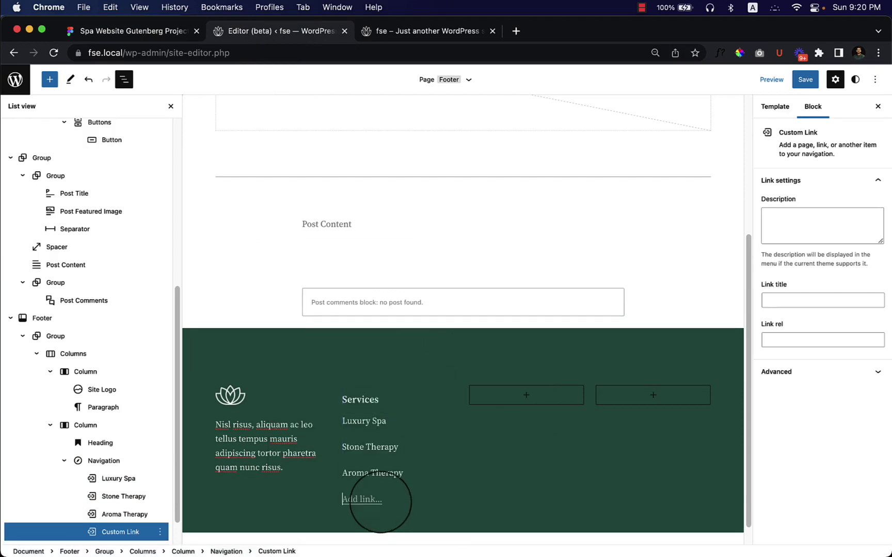
text(Skin Treatment)
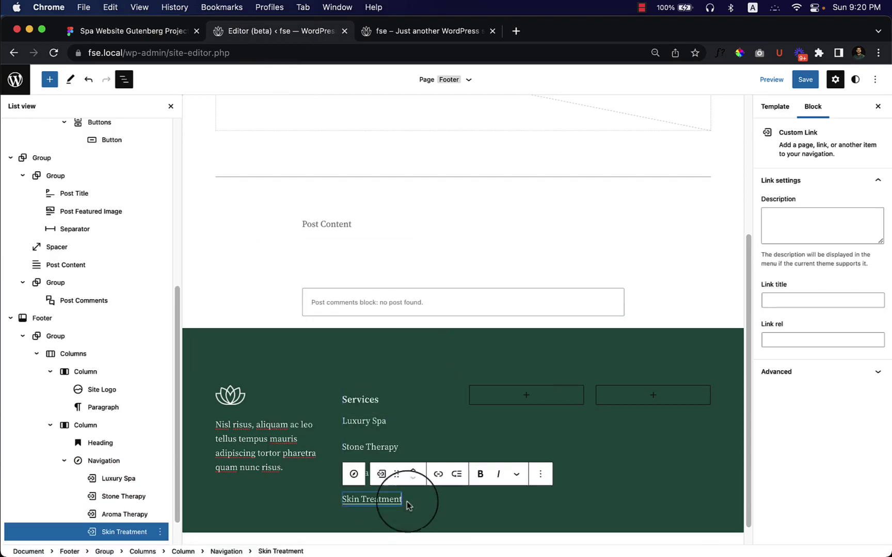
click(391, 405)
Check the services list's font size in the Figma footer and set the WordPress Services Navigation block's custom font size to 16 px
click(128, 29)
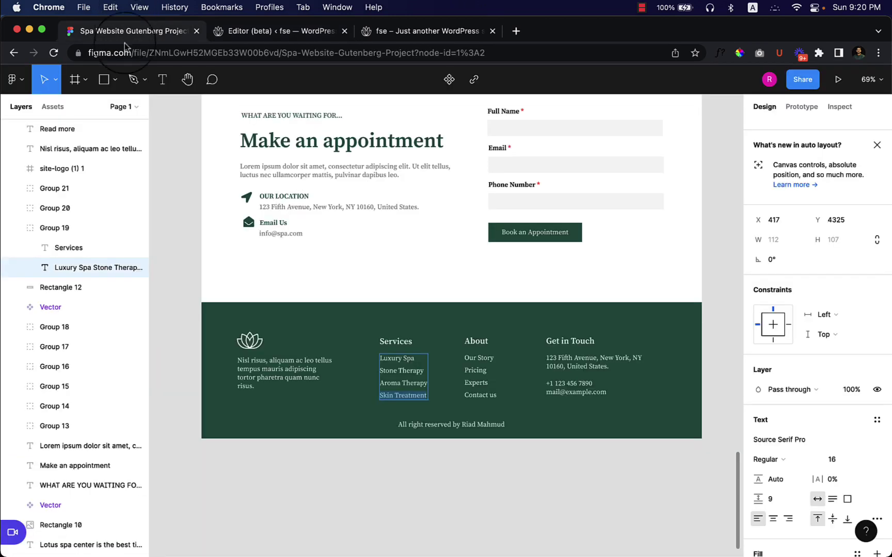
click(325, 382)
double_click(408, 388)
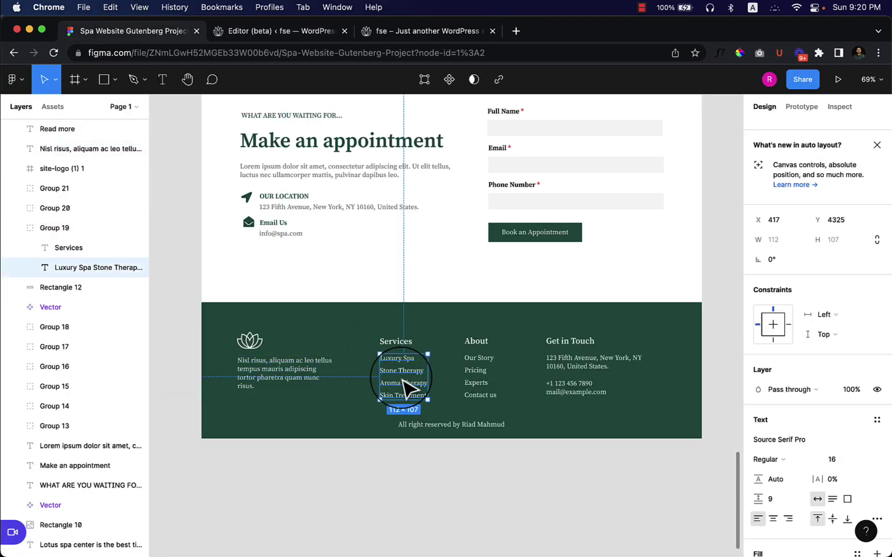
double_click(405, 385)
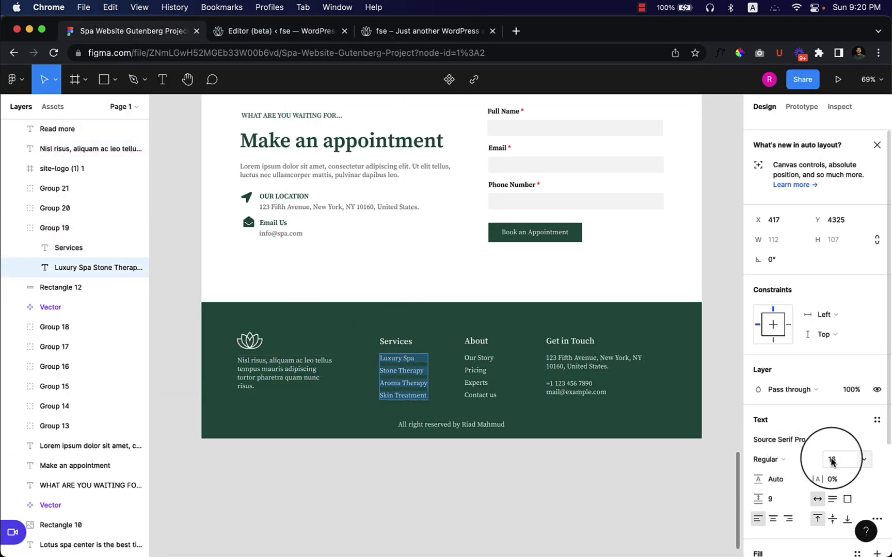
click(268, 32)
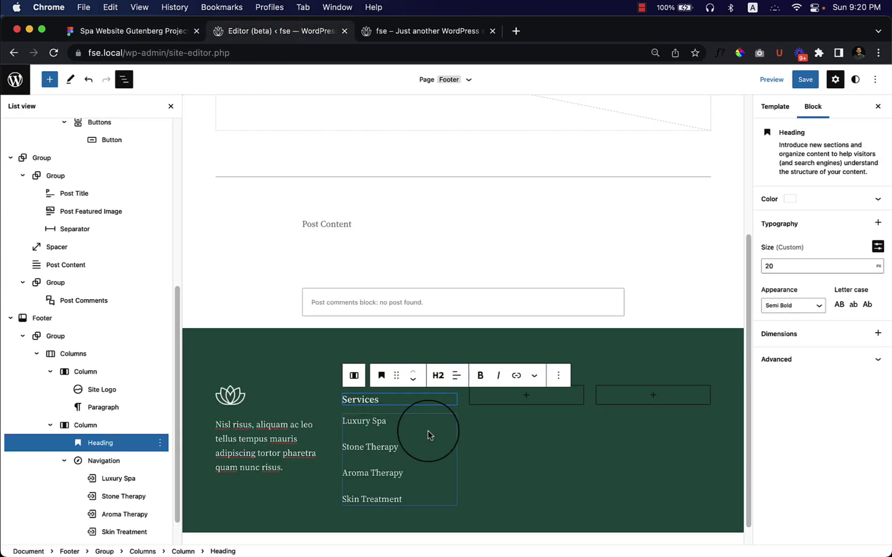
click(371, 447)
click(101, 461)
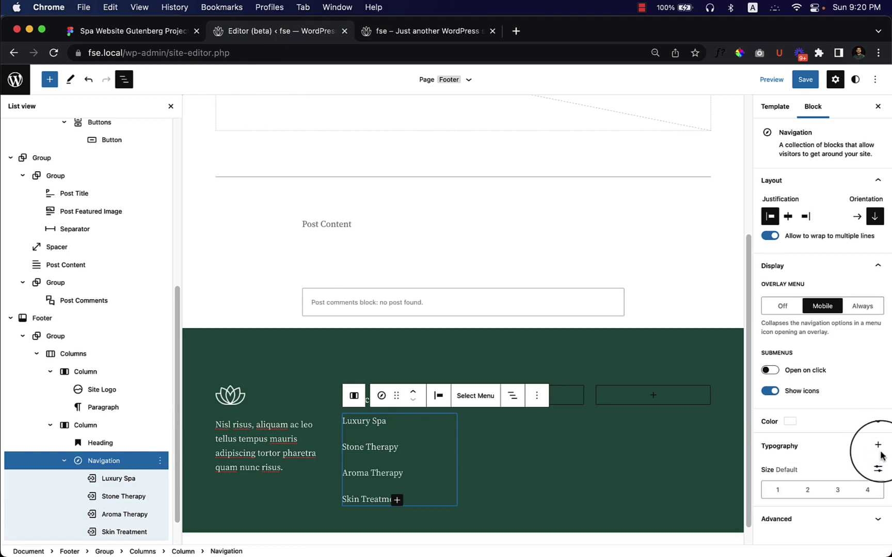
click(879, 471)
click(803, 488)
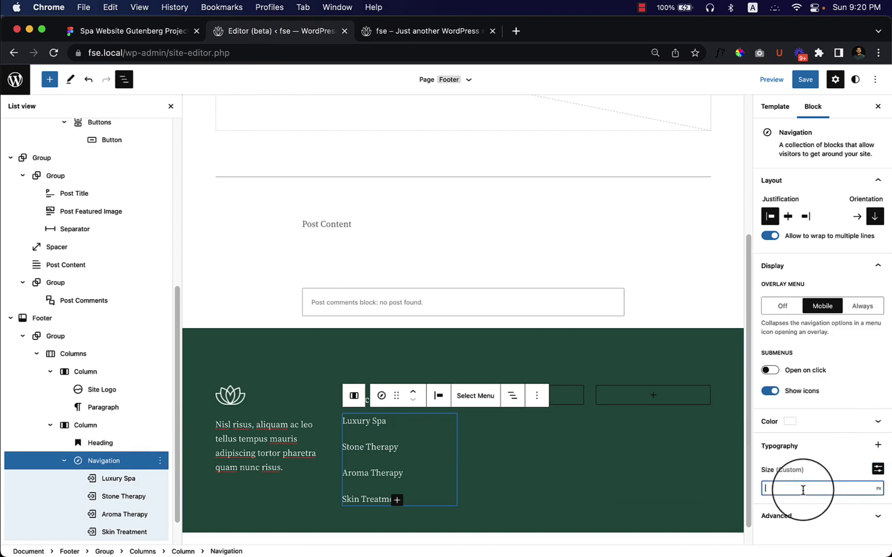
text(16)
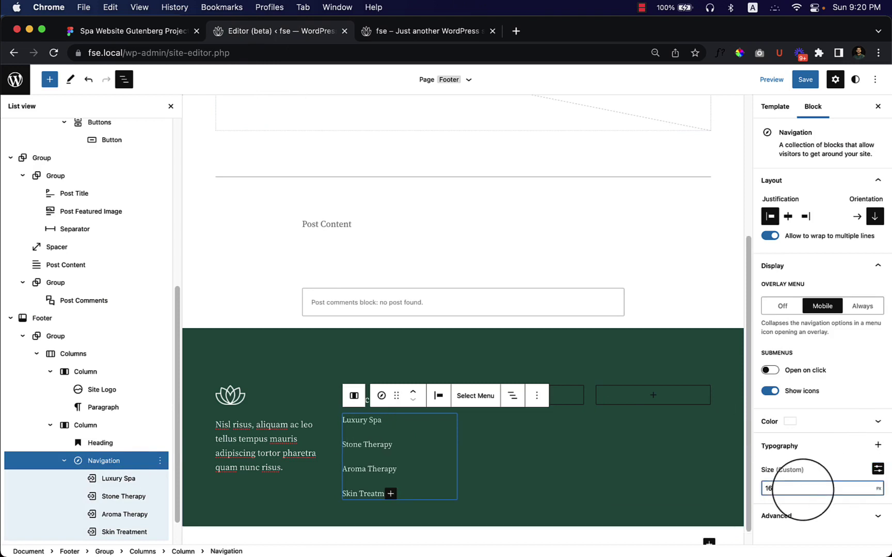
click(503, 500)
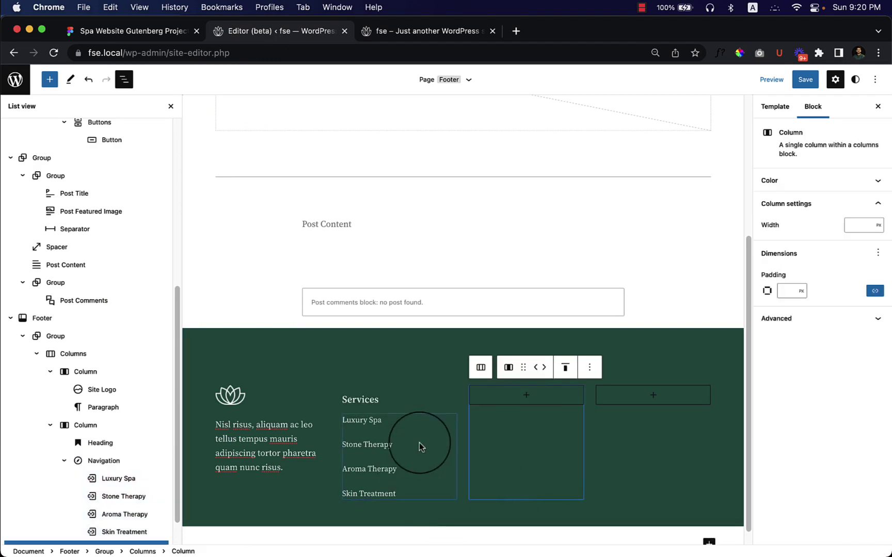
Duplicate the Services Navigation block and move the copy into the empty third footer column
scroll(420, 445, down, 1)
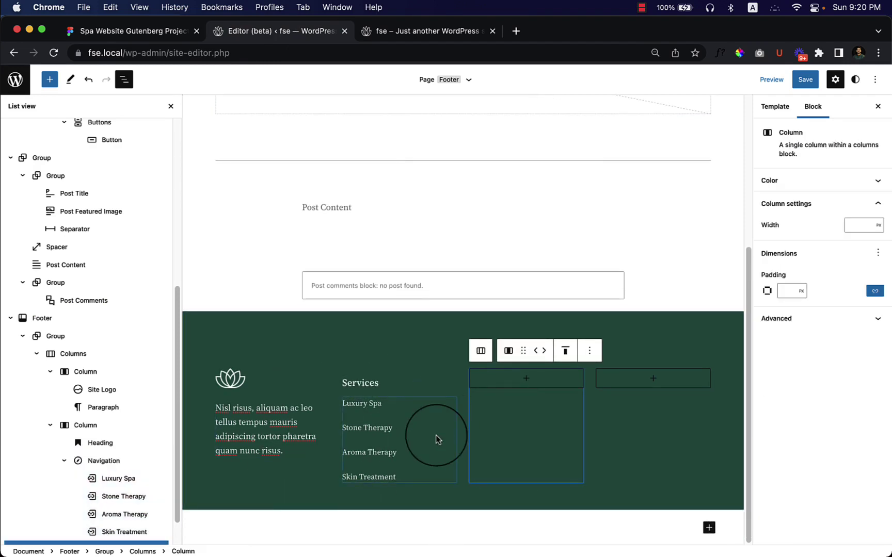
click(436, 439)
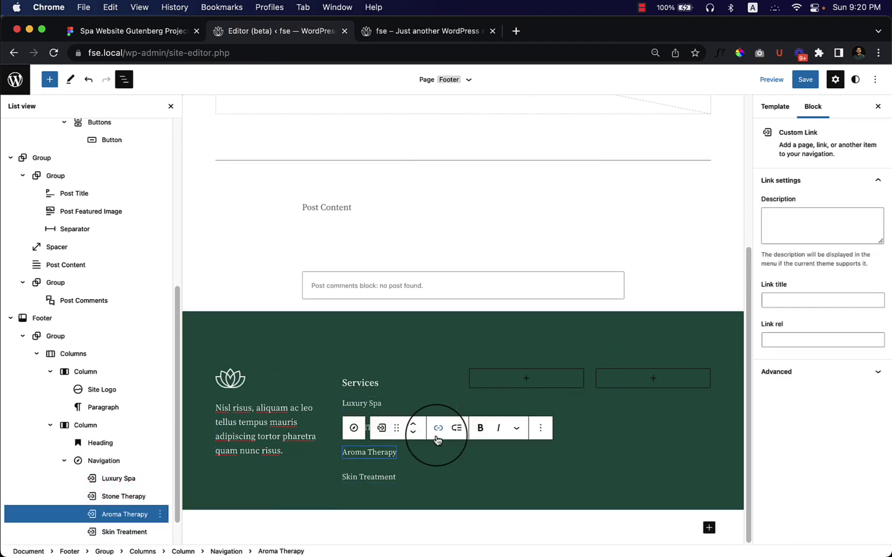
click(108, 460)
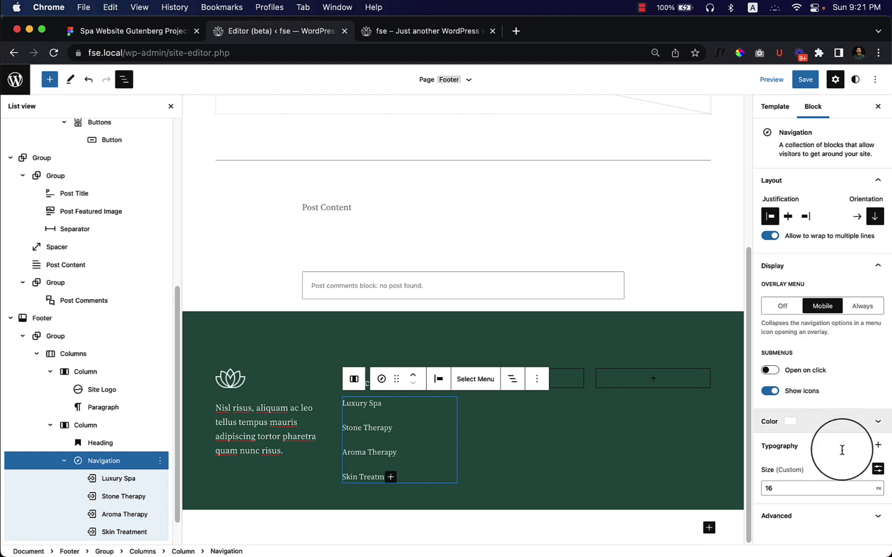
click(537, 379)
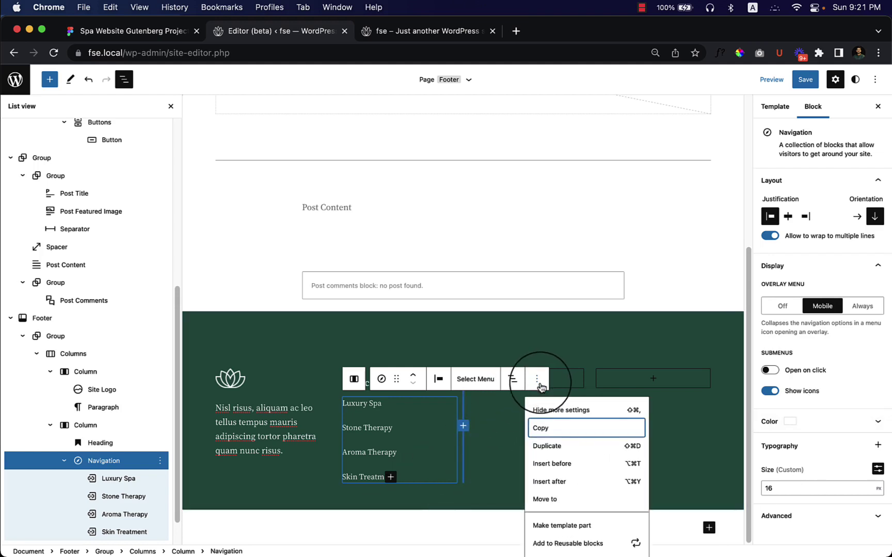
click(556, 445)
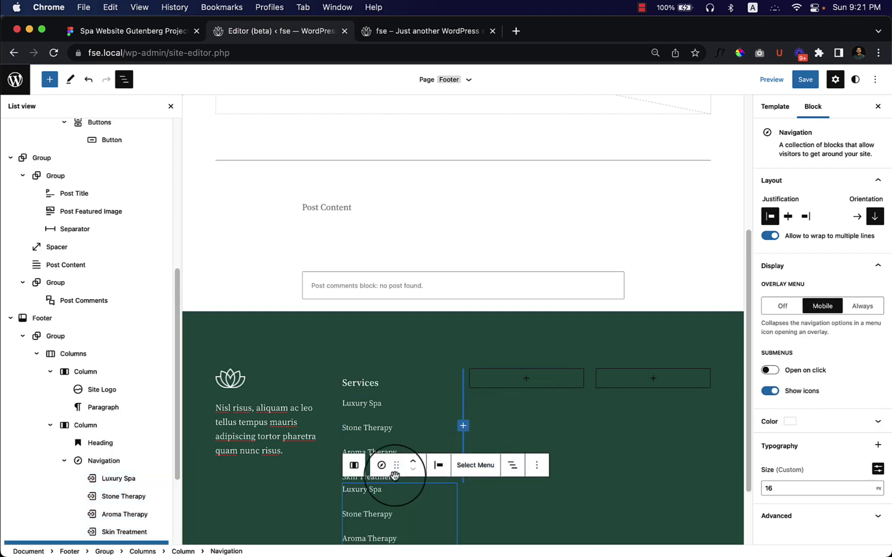
drag(397, 465, 529, 381)
Duplicate the Services heading and move the copy into the third footer column above its link menu
click(419, 388)
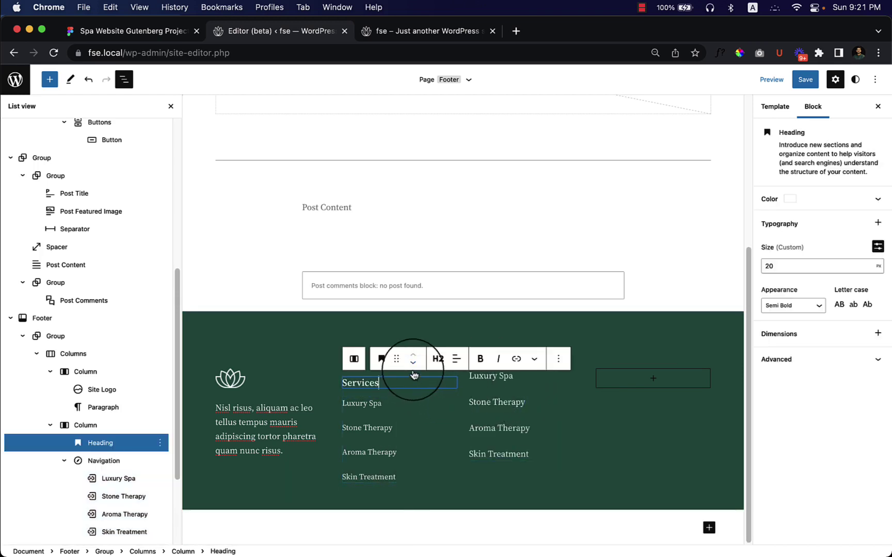
click(558, 358)
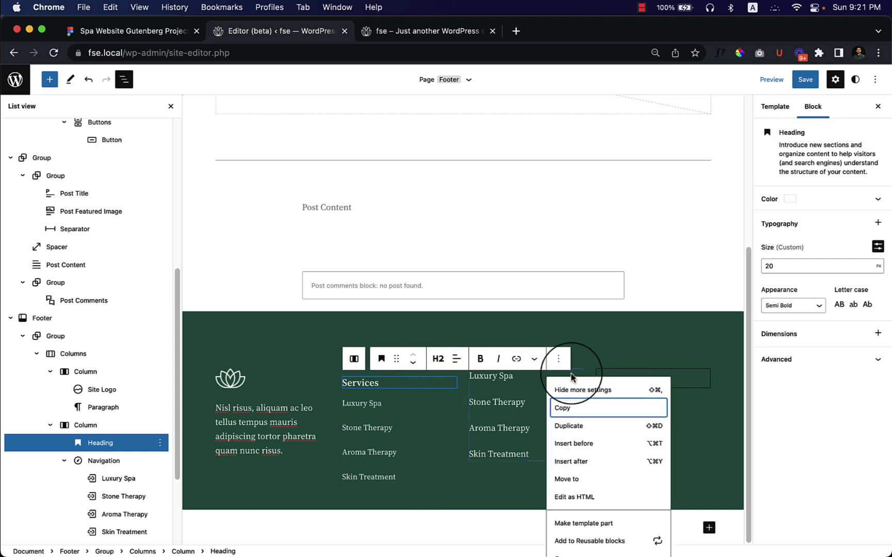
click(569, 426)
drag(396, 378, 485, 372)
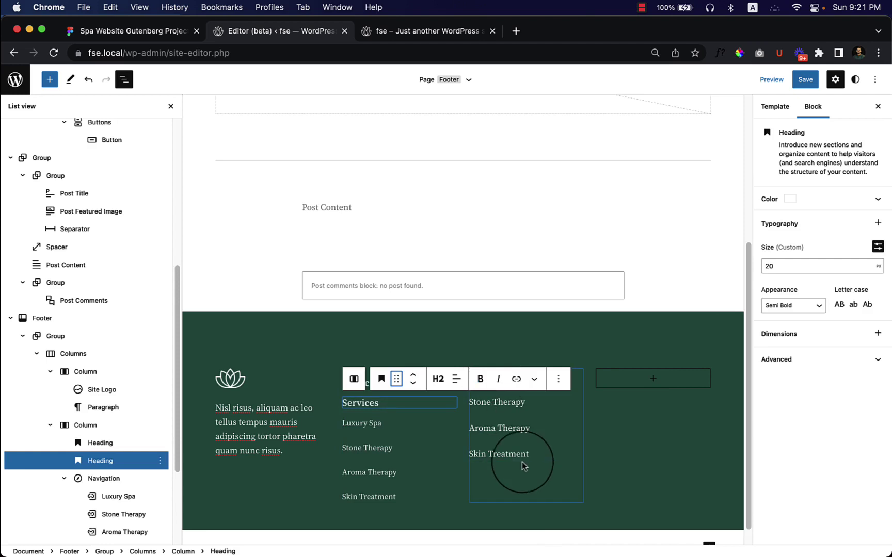
click(534, 479)
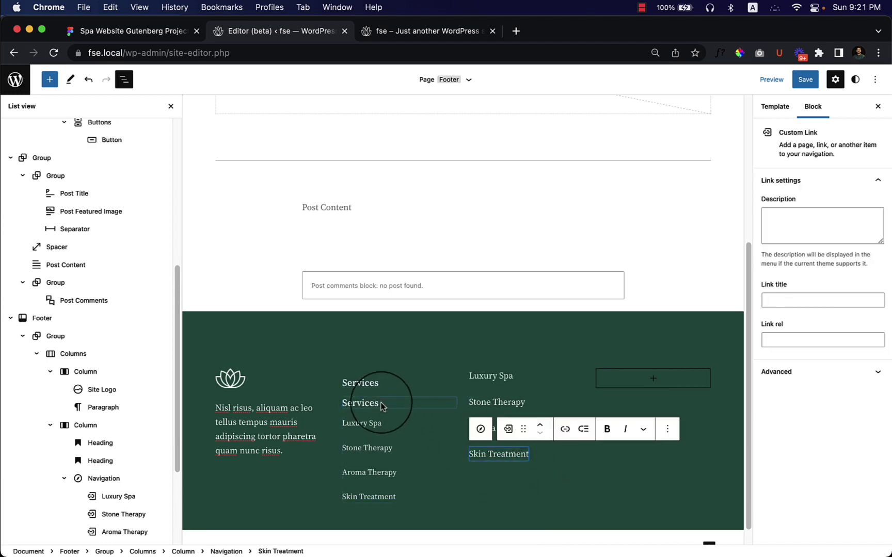
click(362, 400)
drag(396, 379, 540, 512)
scroll(478, 432, down, 3)
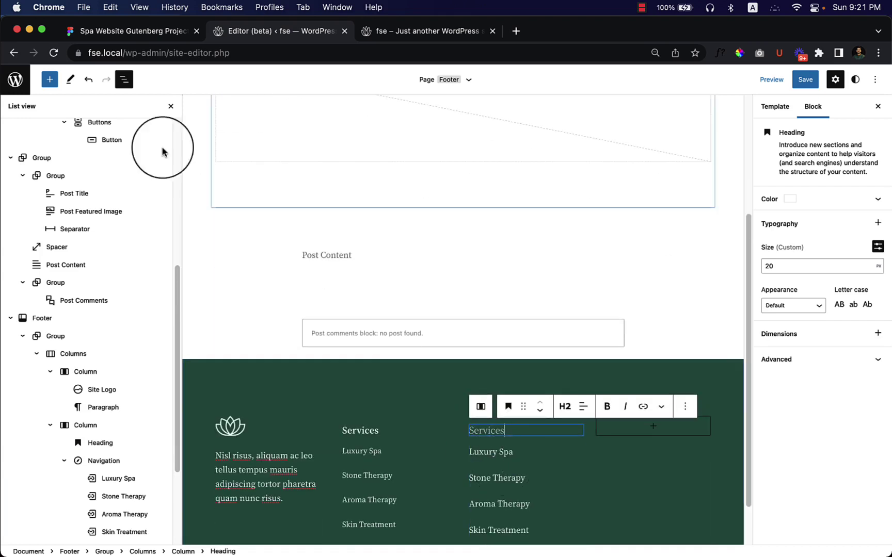
Select the About heading in Figma, retitle the third column's WordPress heading "About" and set its appearance to Semi Bold
click(130, 41)
click(474, 340)
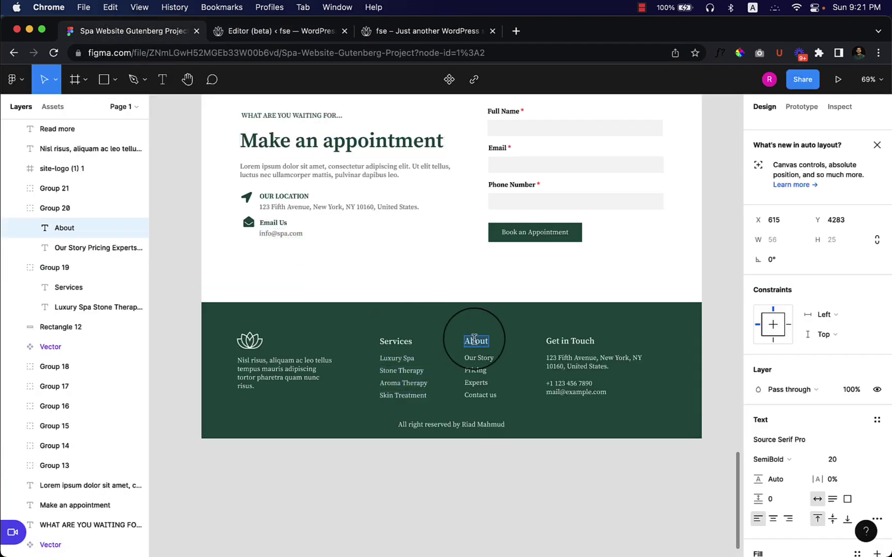
click(274, 31)
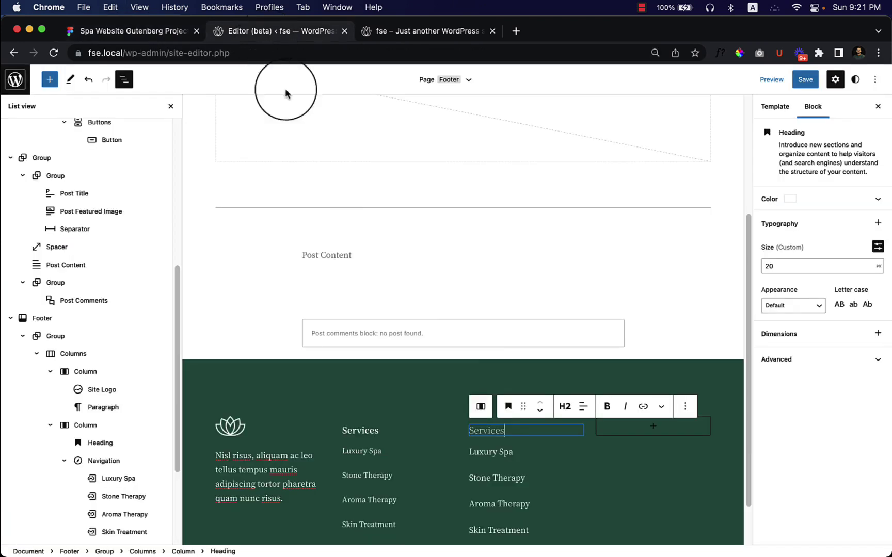
text(About)
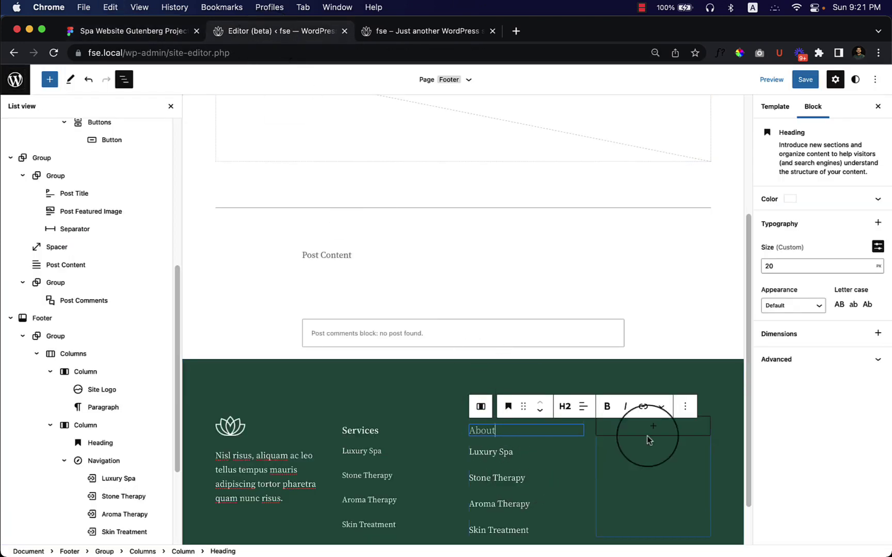
click(797, 307)
click(798, 480)
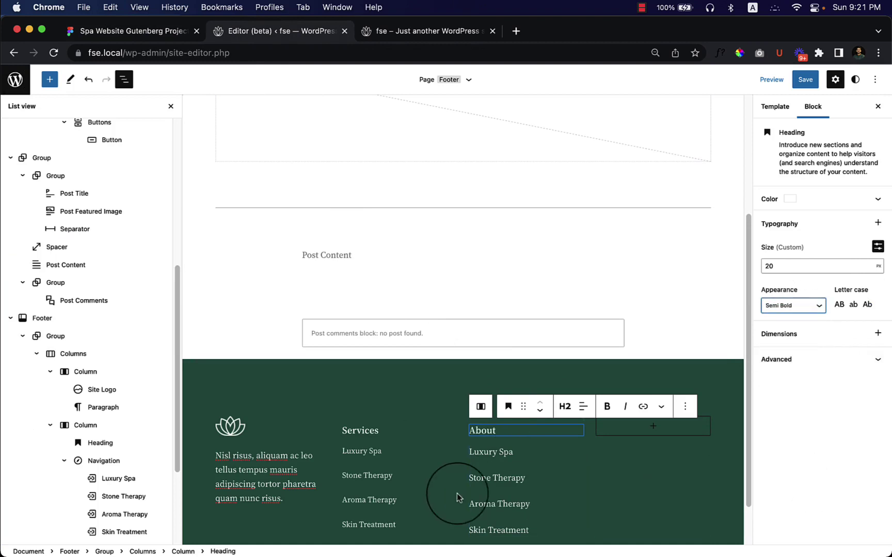
Try to rename the About column's first link to "Our Story" after checking Figma, and undo the rename
click(490, 454)
key(ctrl+shift+Tab)
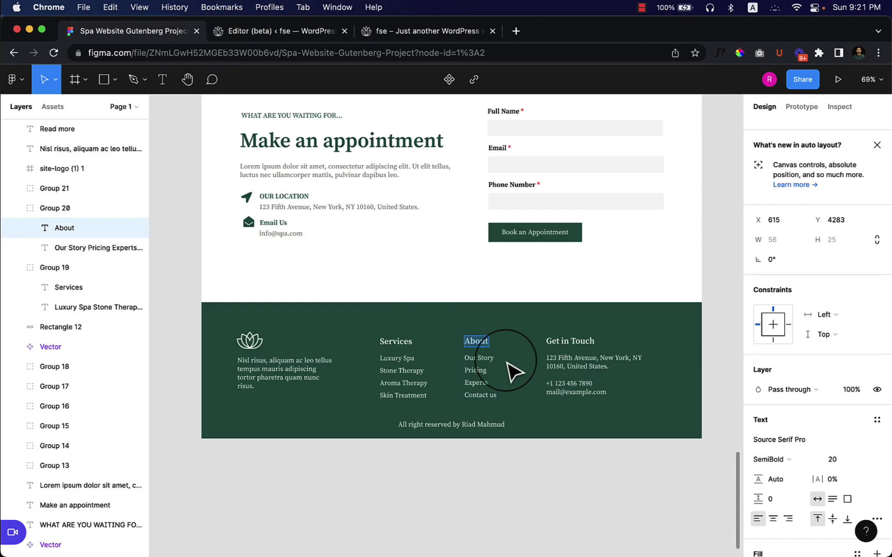
click(289, 30)
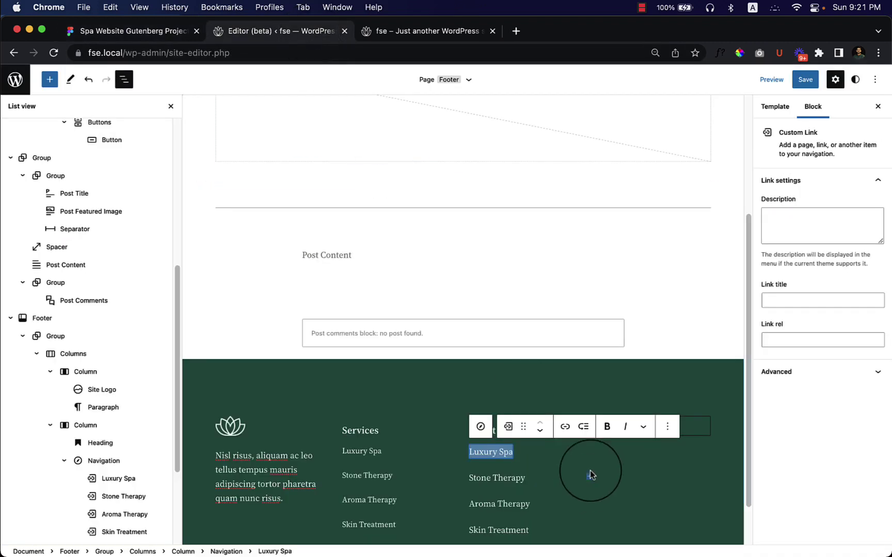
text(Our Story)
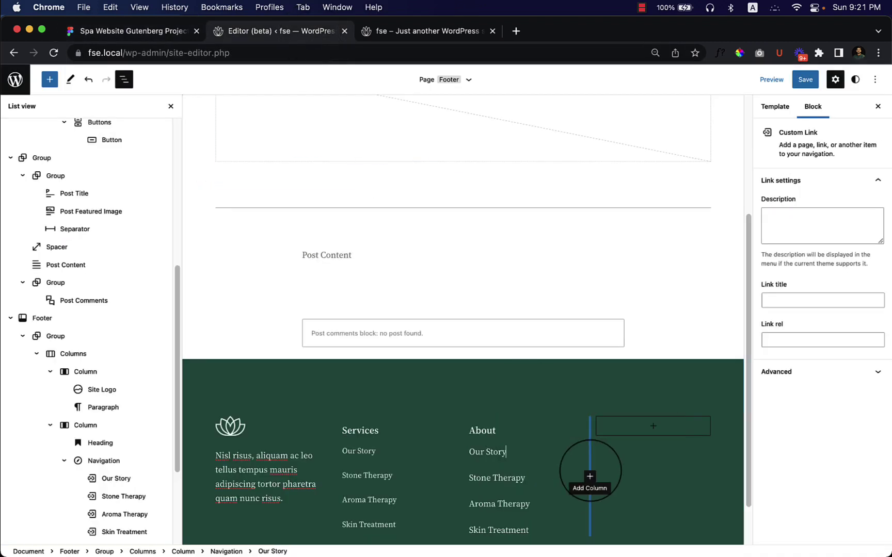
key(ctrl+z)
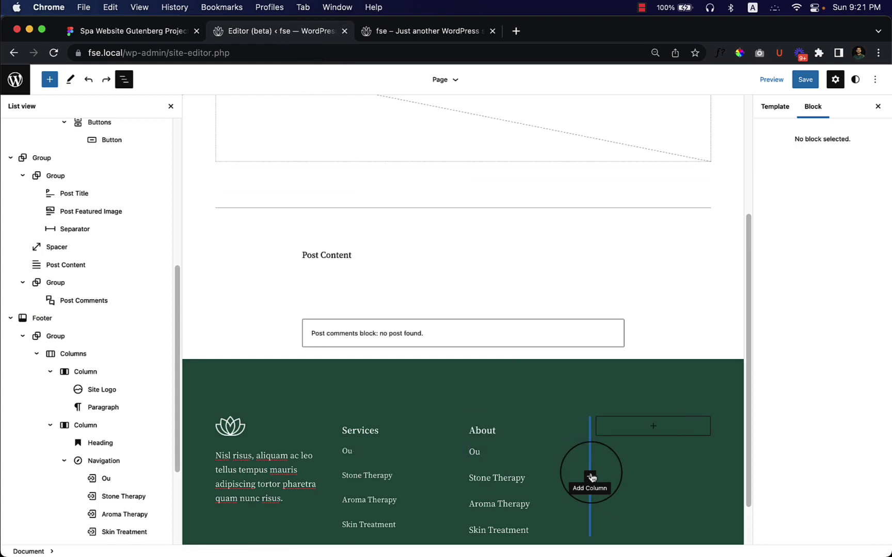
click(480, 456)
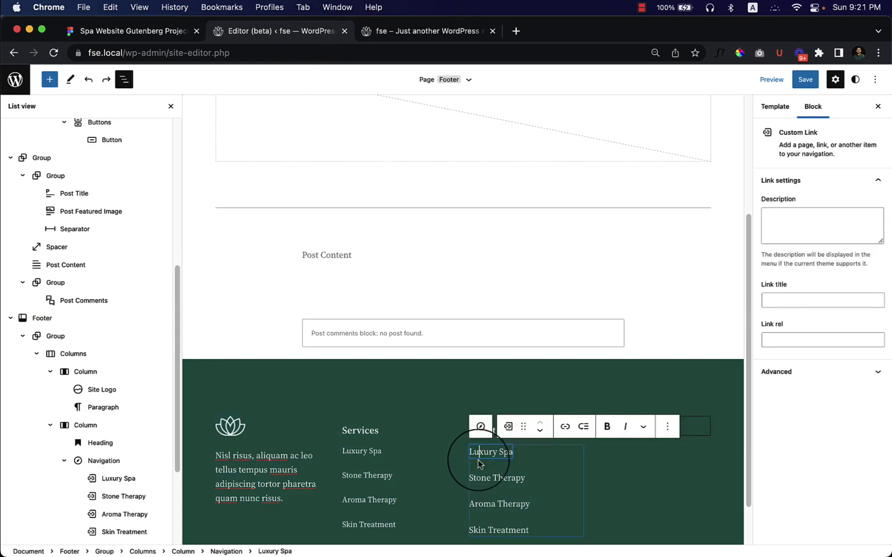
Create a new menu for the About column's Navigation block and start it empty
scroll(533, 507, down, 2)
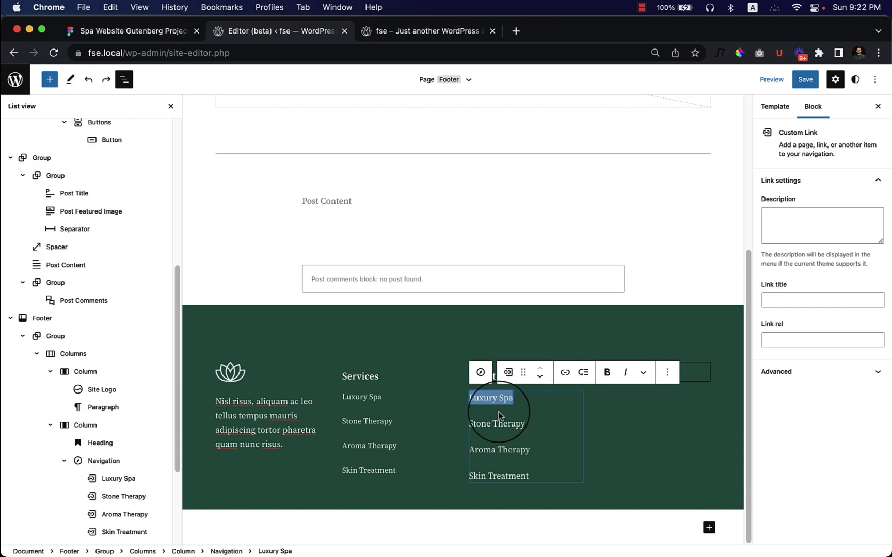
click(519, 424)
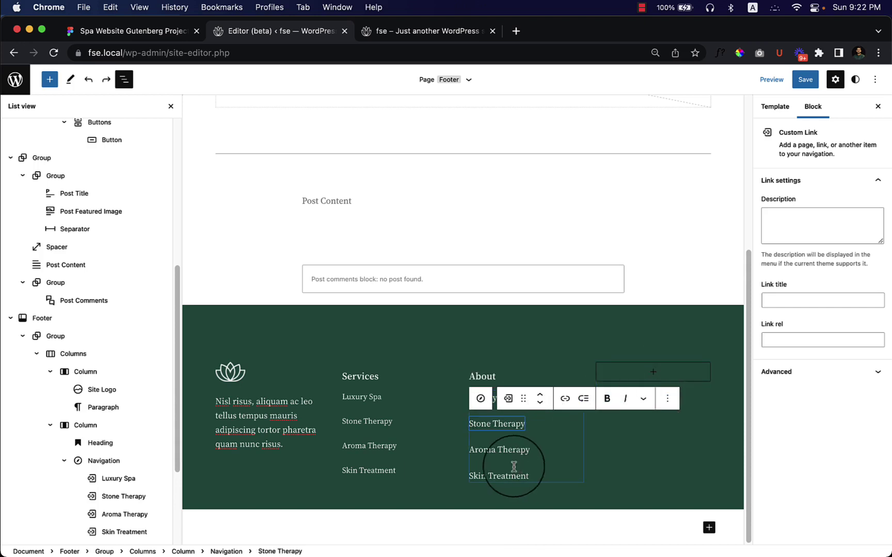
scroll(127, 478, down, 3)
click(106, 444)
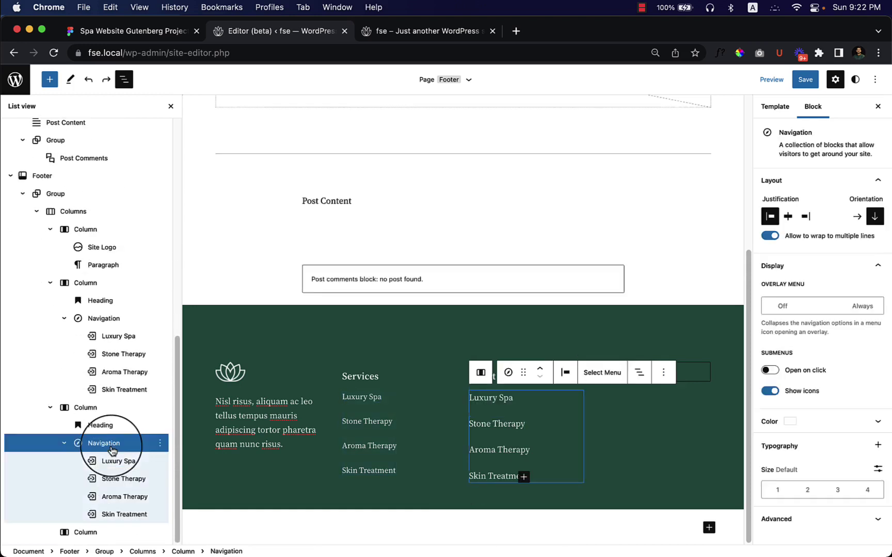
click(594, 372)
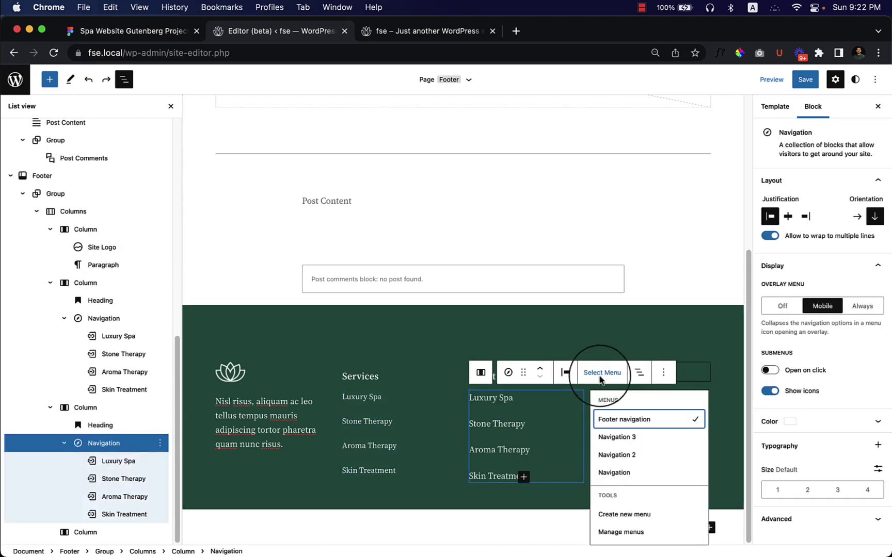
click(627, 519)
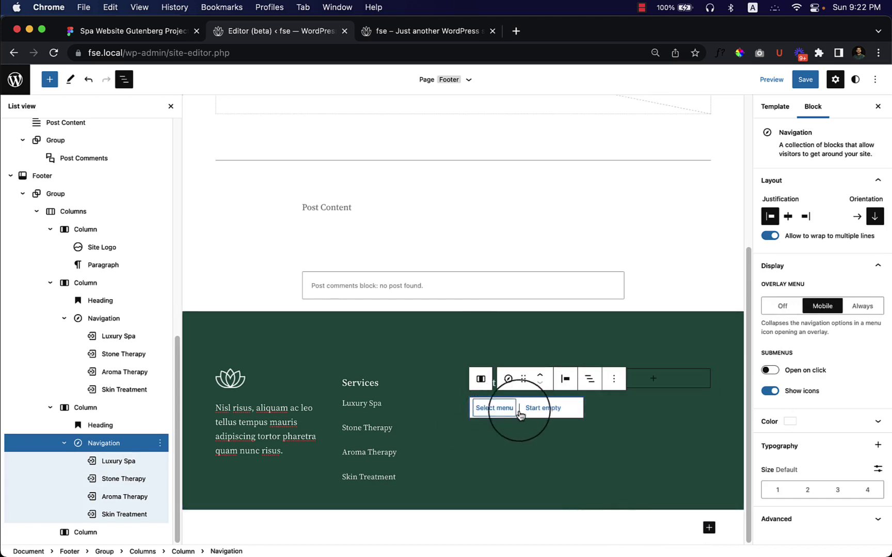
click(543, 408)
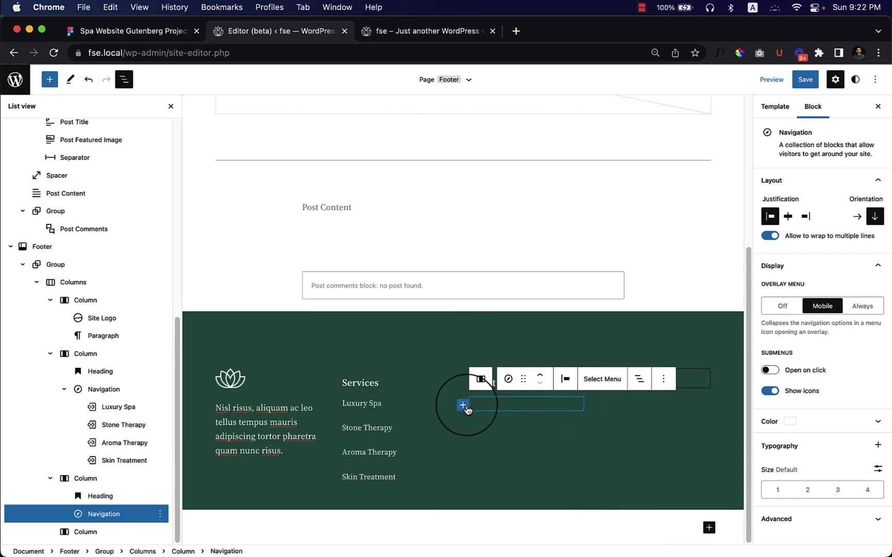
click(604, 382)
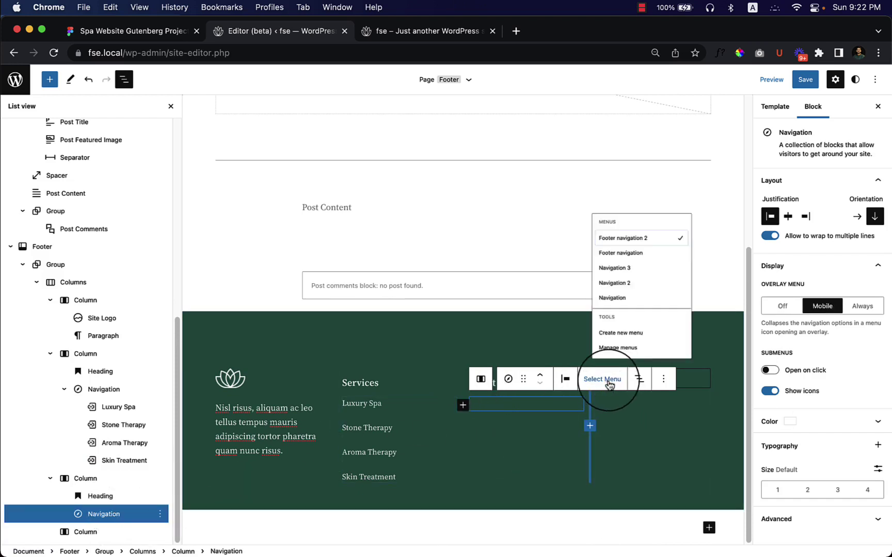
click(559, 413)
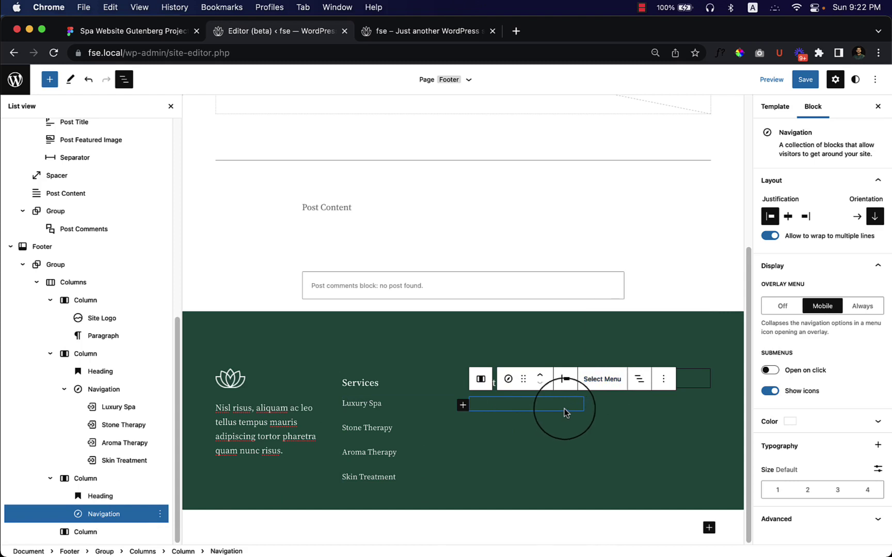
Add a first custom link to the About column's Navigation block with URL "#" and label it "About"
click(457, 416)
click(528, 437)
click(525, 408)
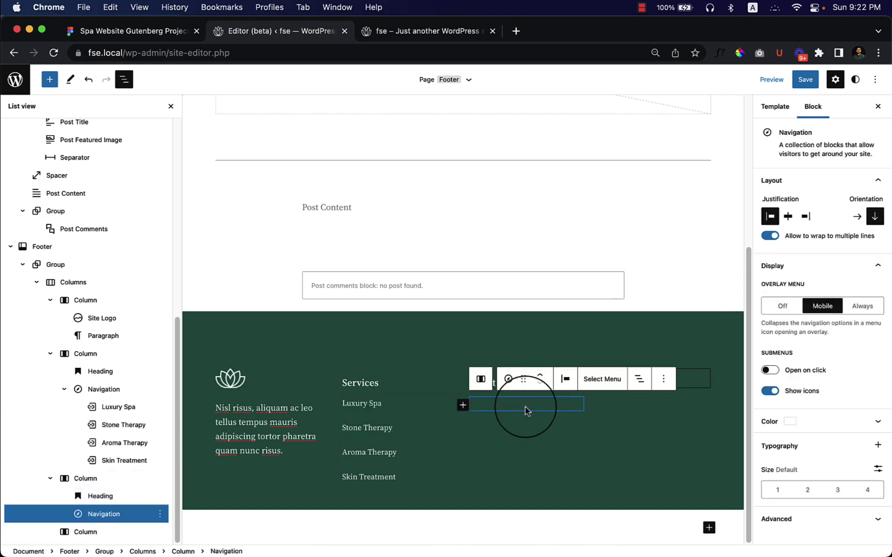
click(463, 406)
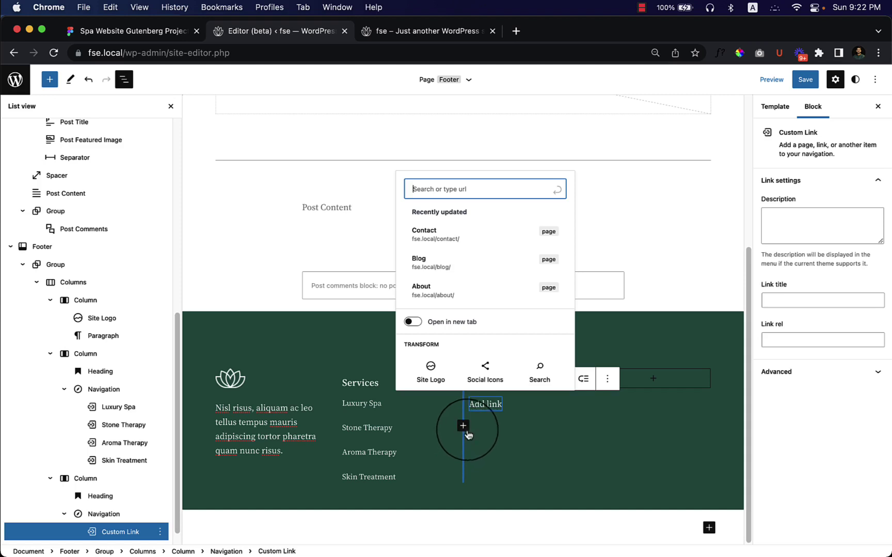
text(#)
click(557, 433)
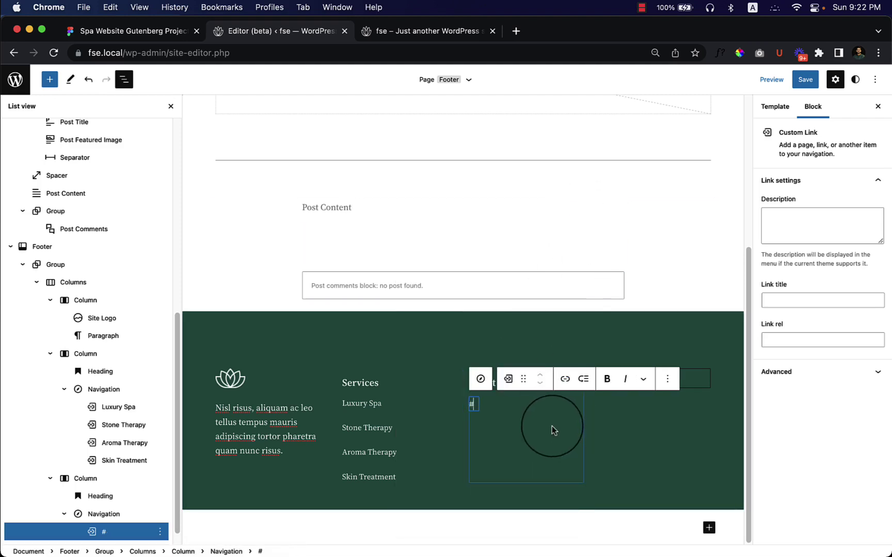
key(BackSpace)
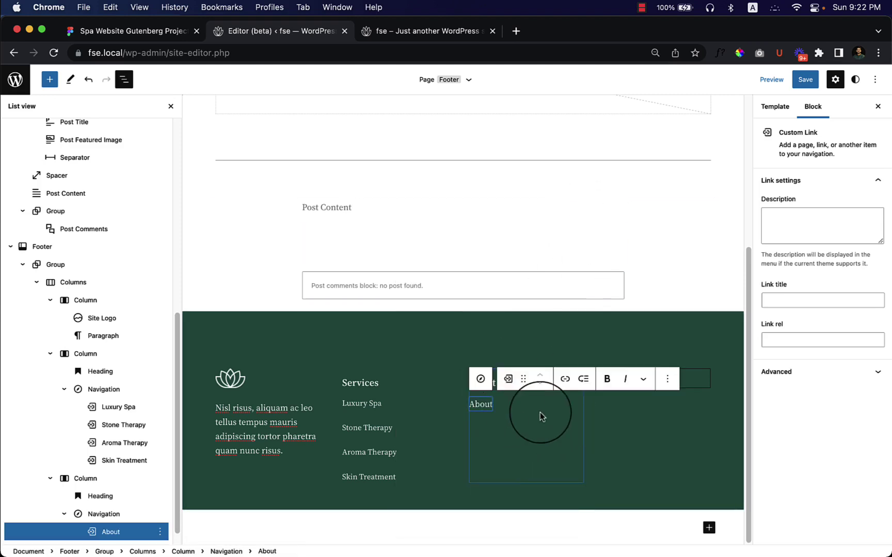
Add a second custom link below it in the About column's menu with URL "#" and label it "Services"
click(538, 410)
click(487, 406)
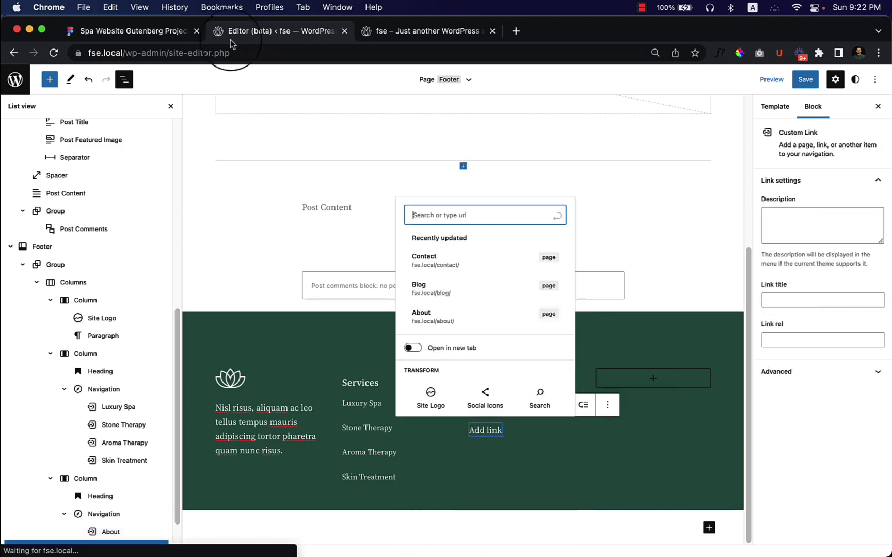
text(SEr)
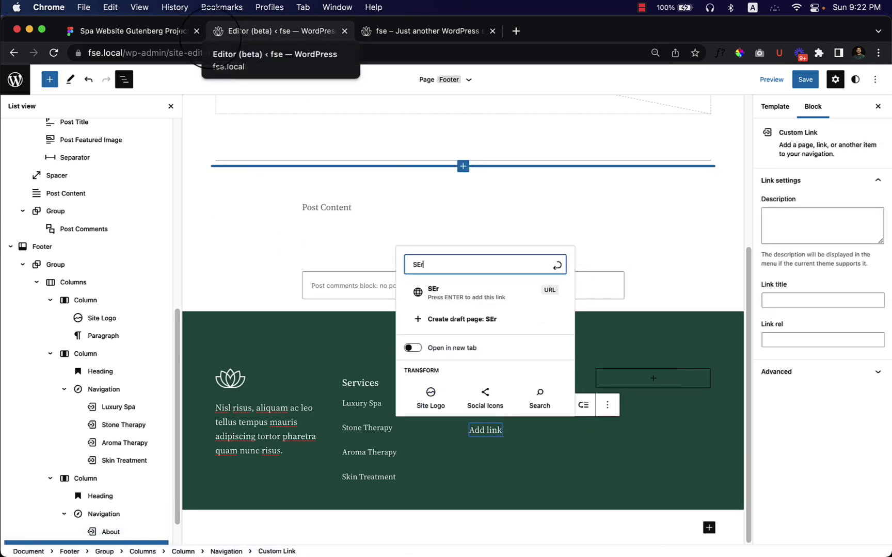
key(BackSpace)
key(BackSpace)
key(BackSpace)
text(#)
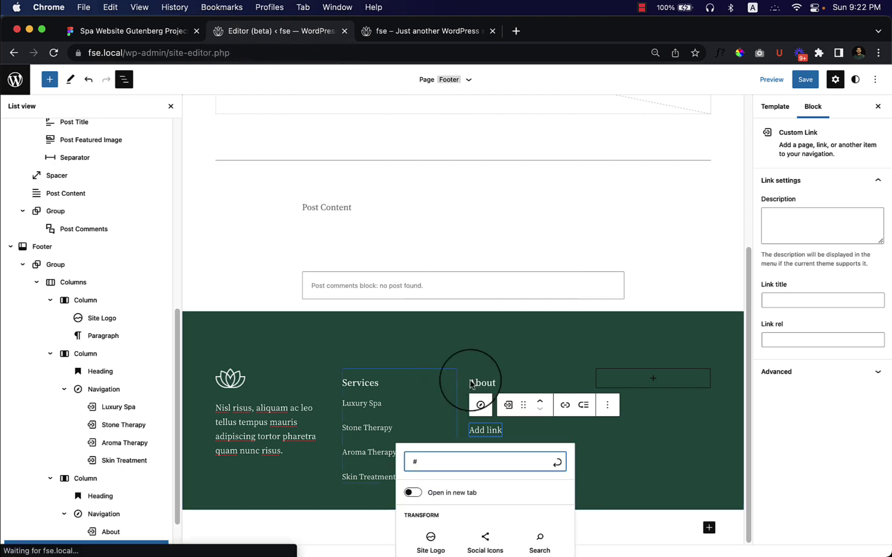
click(556, 462)
text(Services)
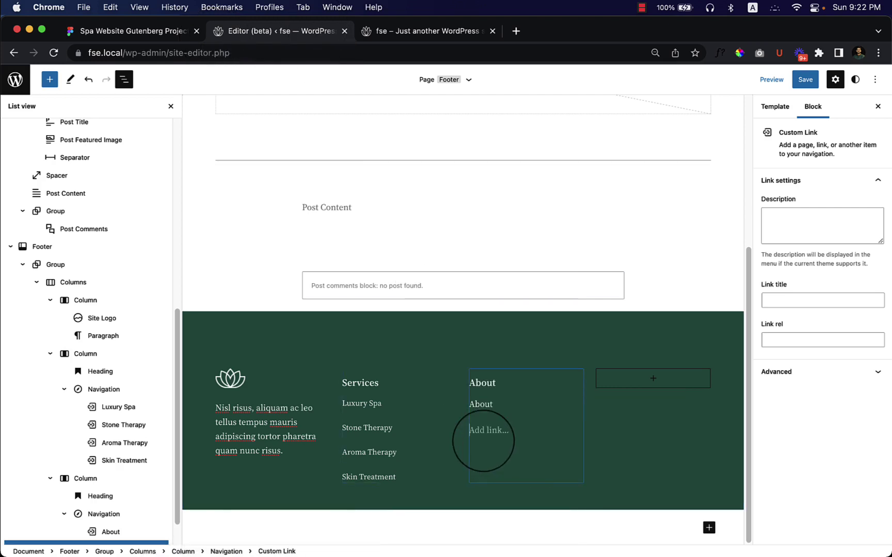
Check the About link list in Figma and relabel the two WordPress menu links "Our Story" and "Pricing"
click(144, 37)
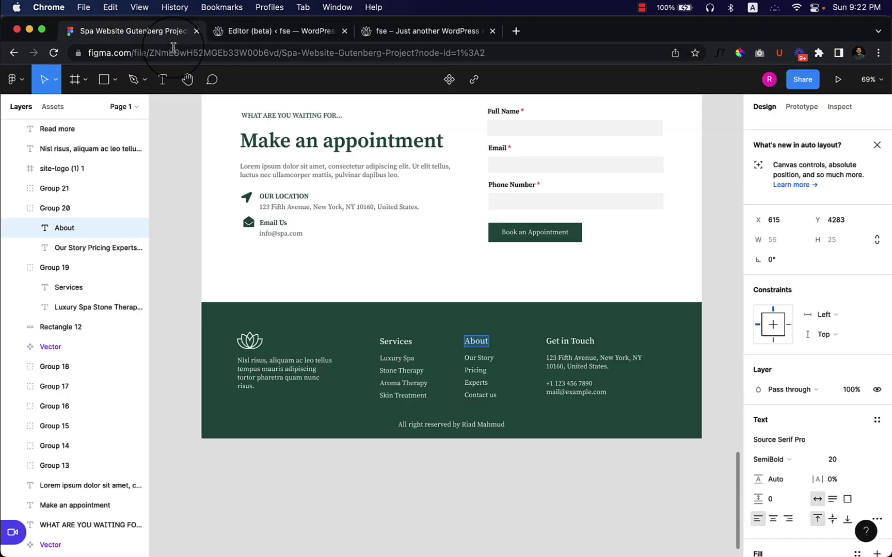
click(478, 370)
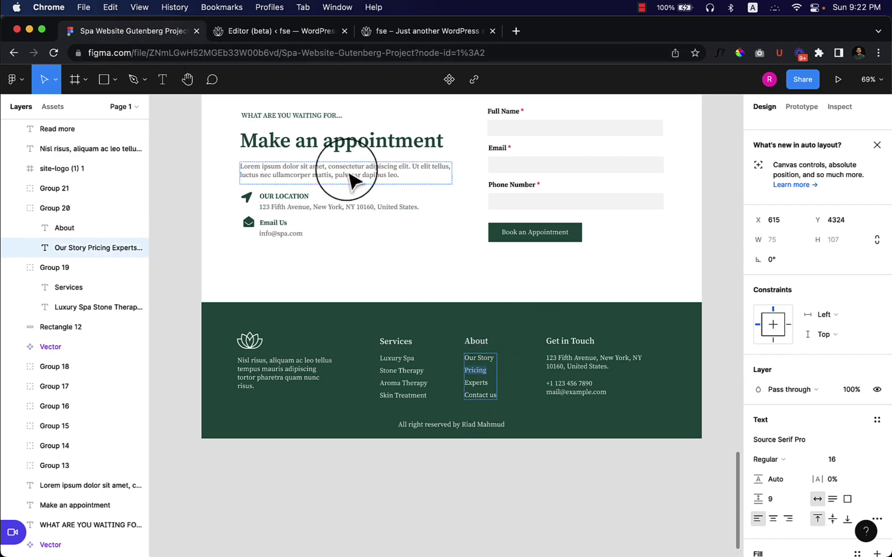
click(299, 32)
click(471, 423)
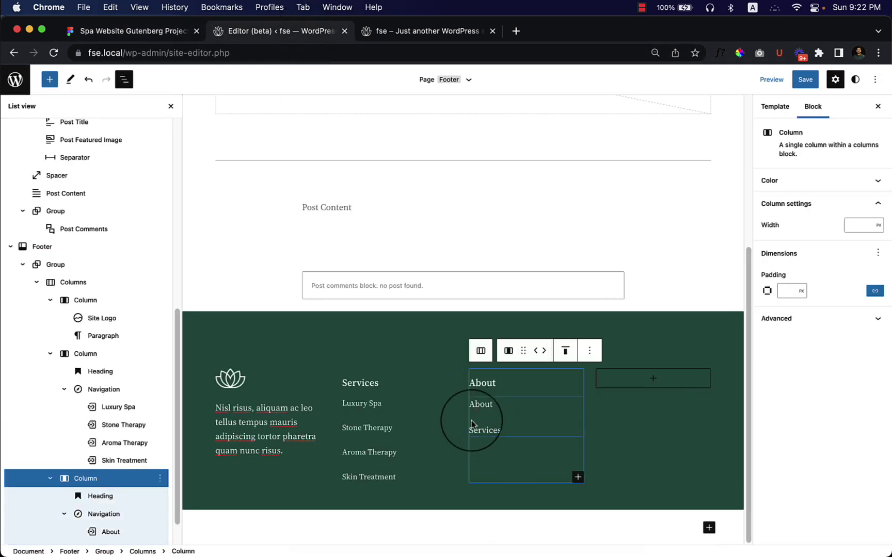
double_click(481, 405)
text(Our Story)
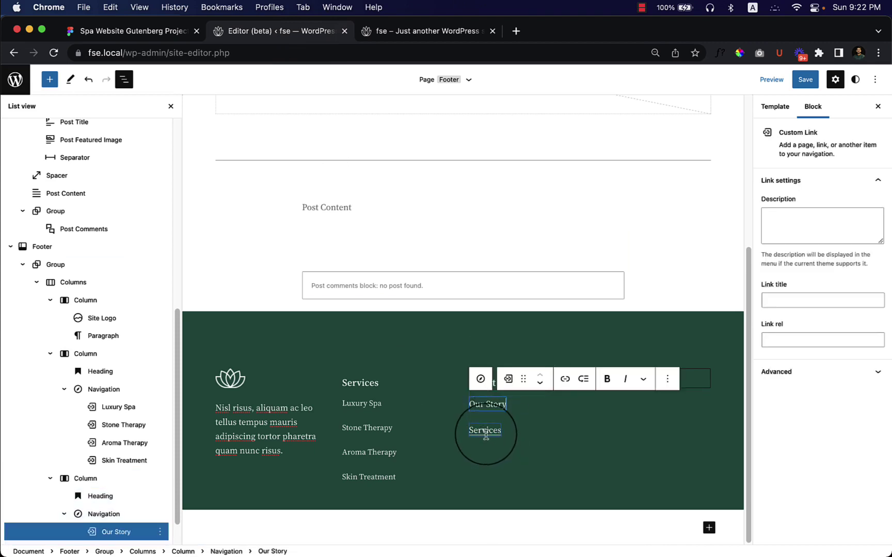
double_click(485, 431)
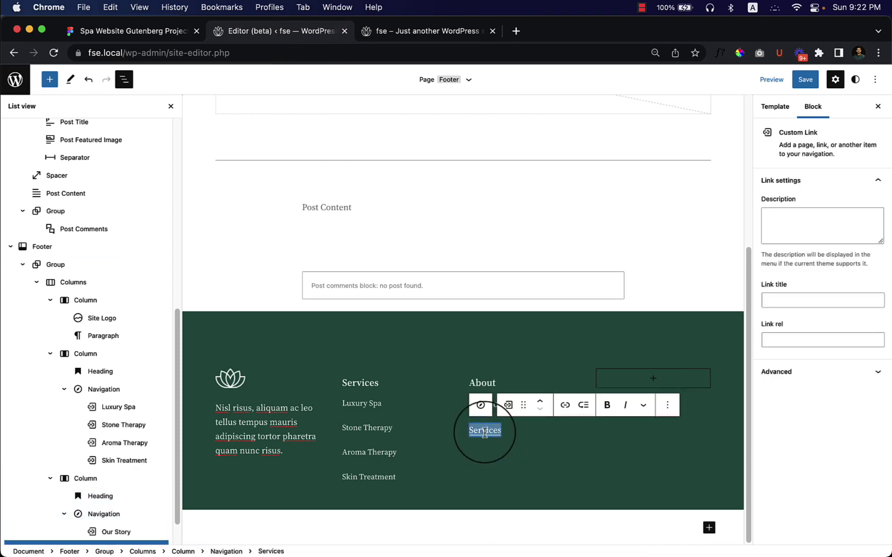
text(Pricing)
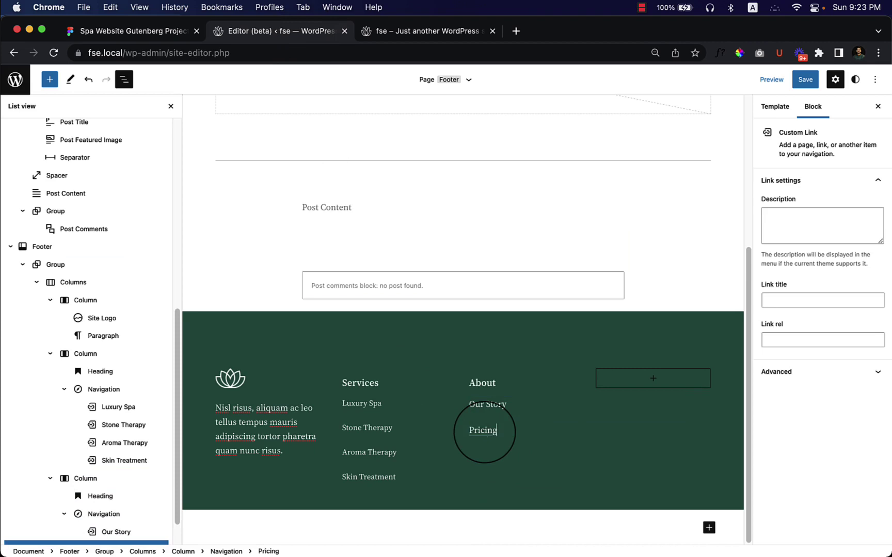
Add a third custom link under Pricing with URL "#" and label it "Experts"
click(519, 434)
click(500, 431)
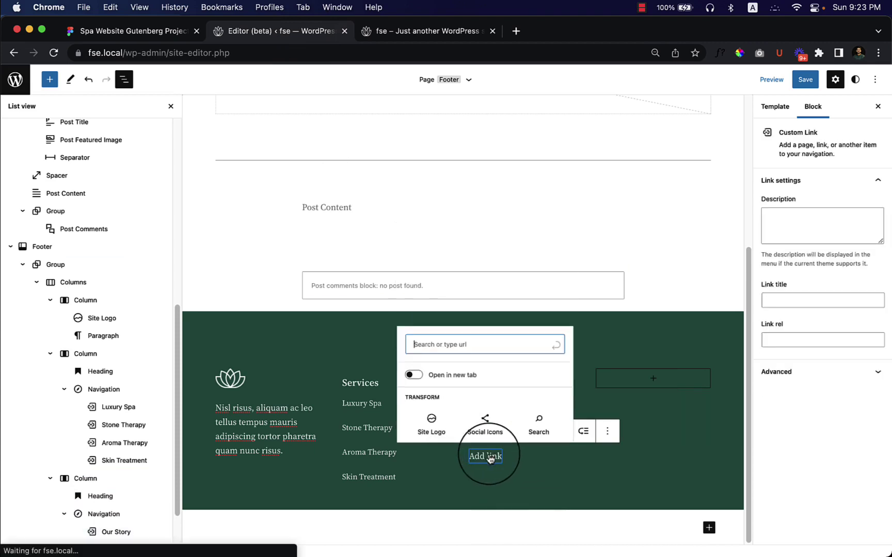
text(#)
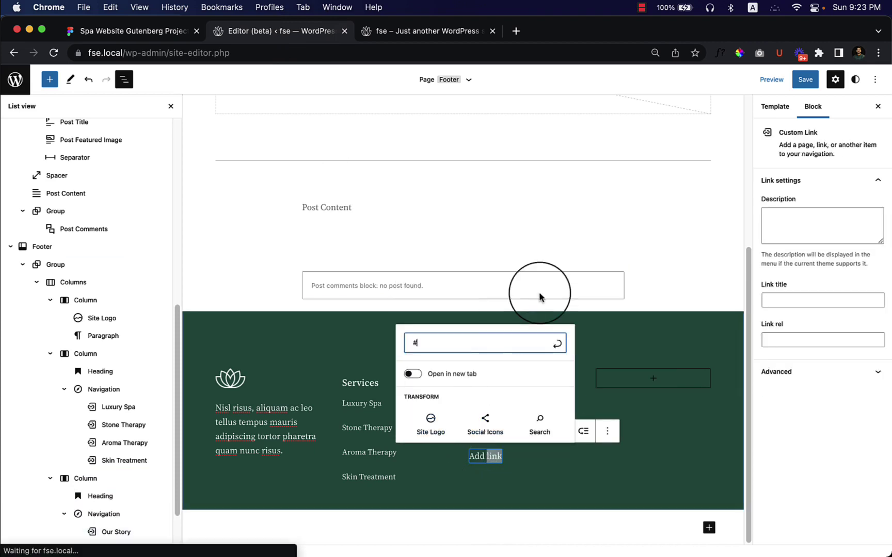
click(560, 344)
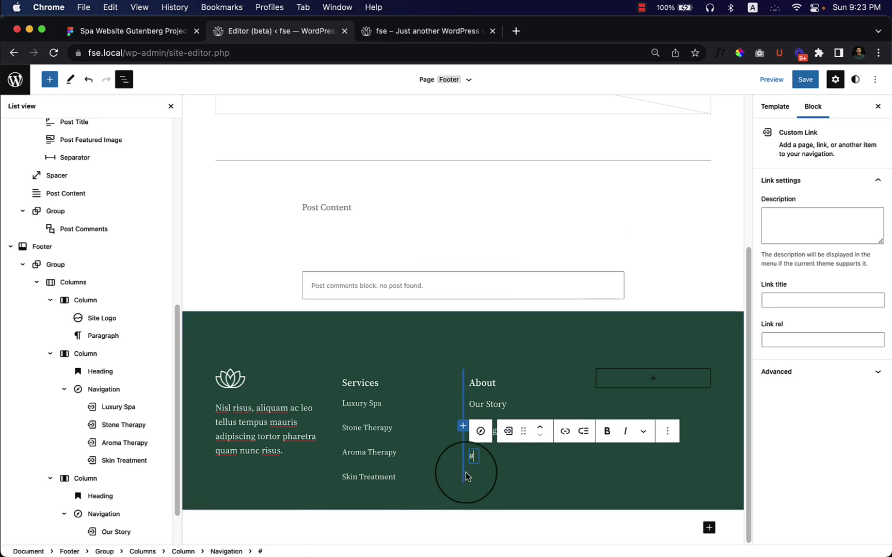
key(BackSpace)
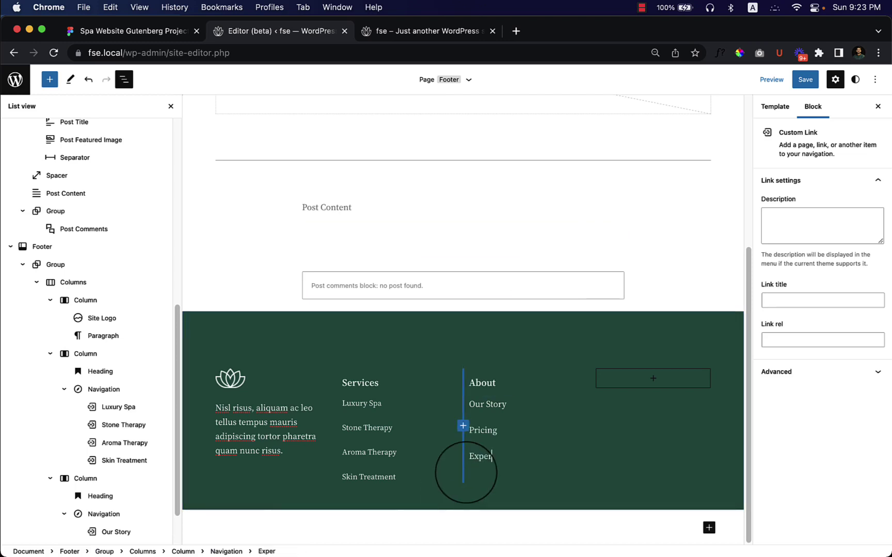
Add a fourth custom link under Experts in the About column's Navigation block with URL "#" and label it "Contact Us"
click(525, 466)
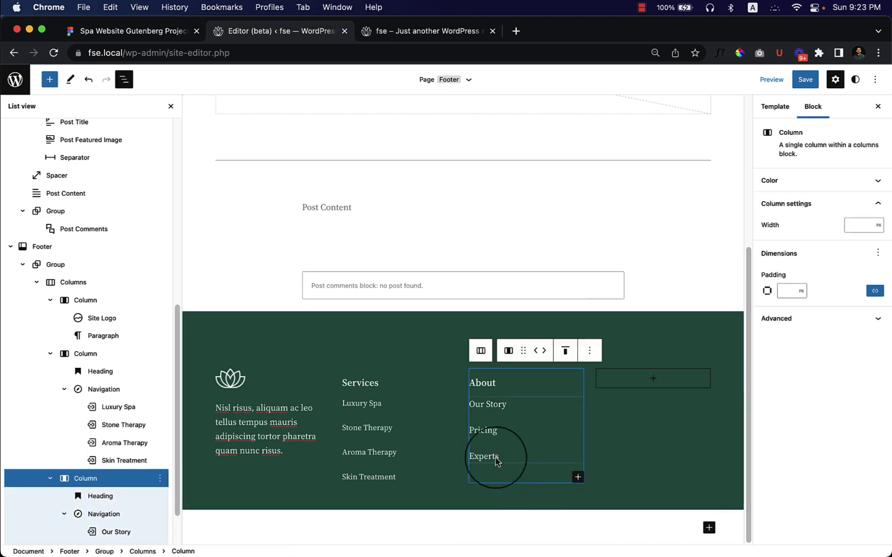
click(503, 459)
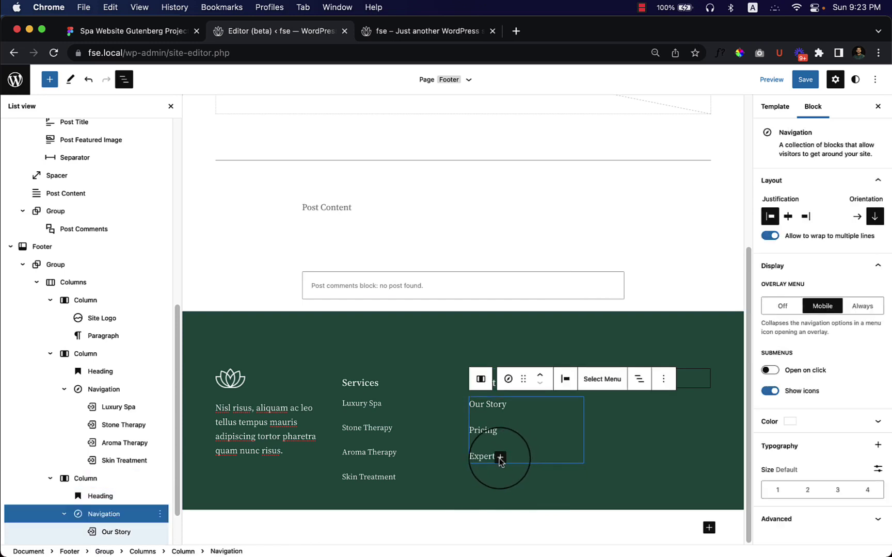
click(501, 478)
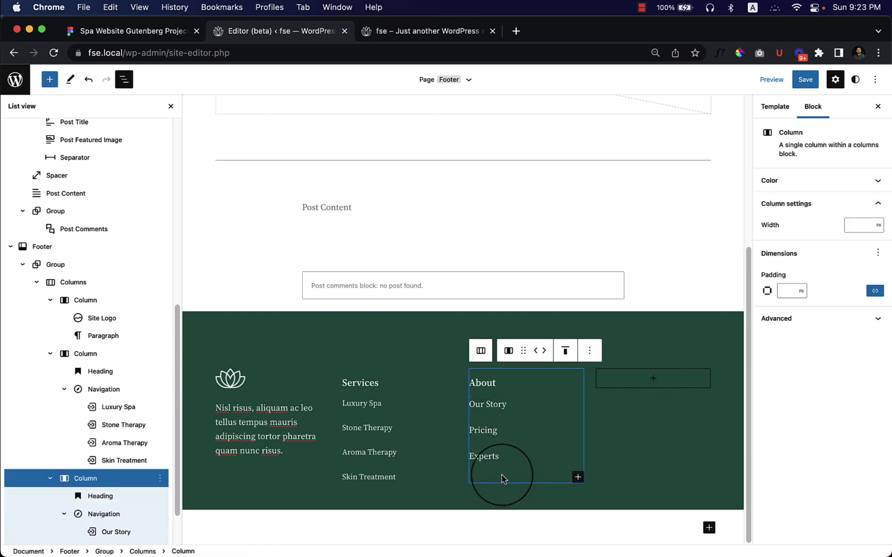
click(498, 459)
scroll(163, 522, down, 2)
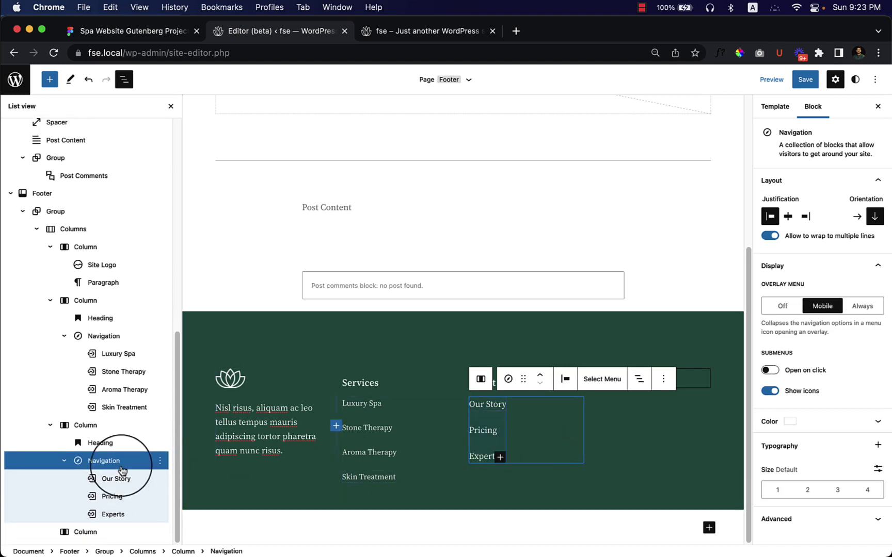
click(533, 428)
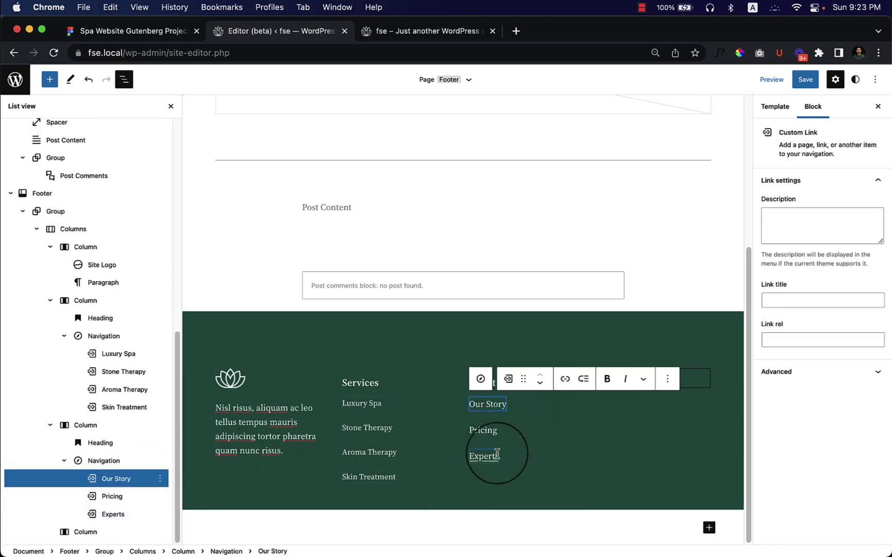
click(111, 461)
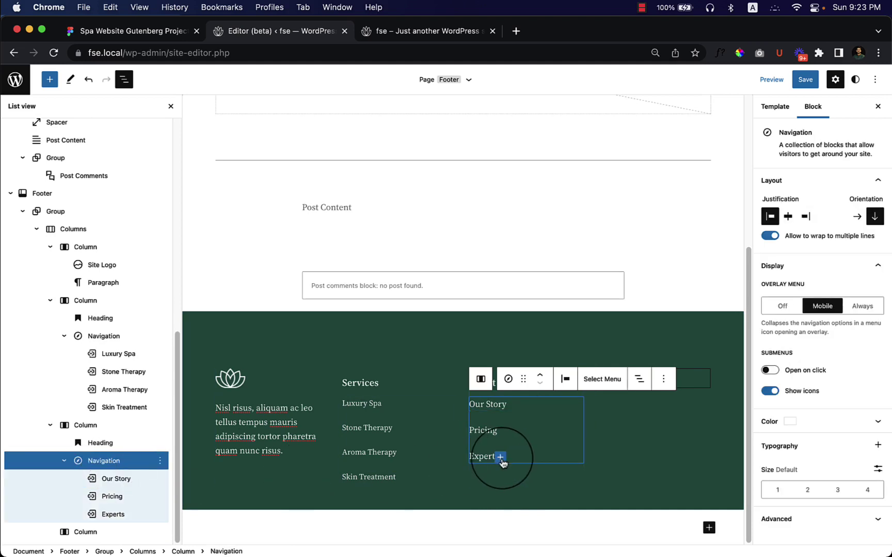
click(500, 457)
text(#)
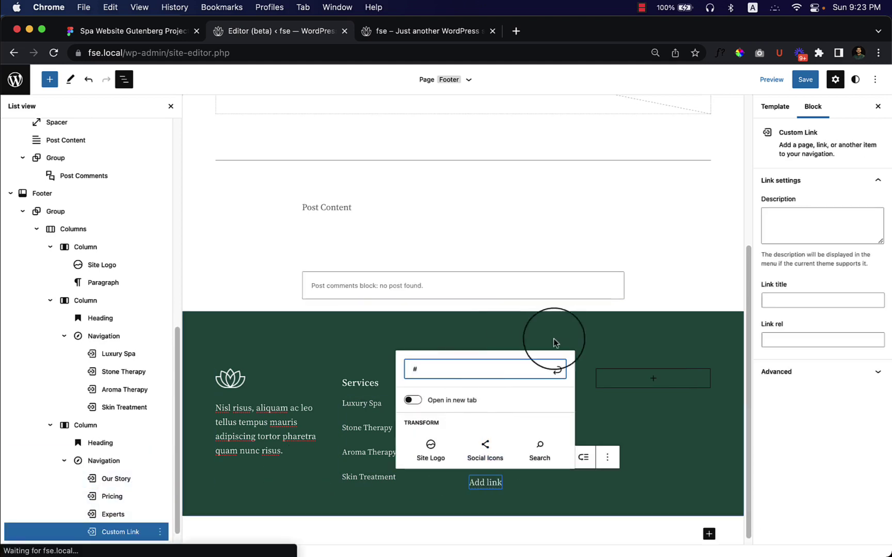
click(557, 370)
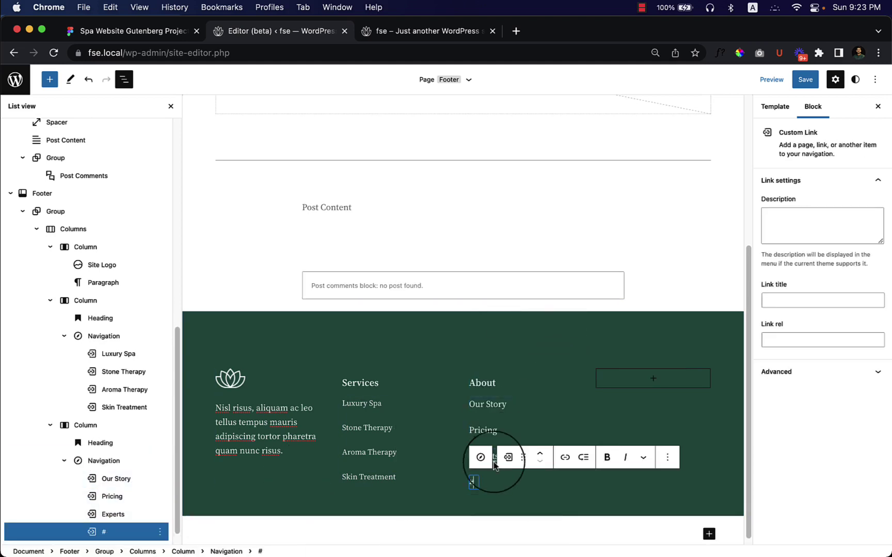
click(100, 35)
click(235, 35)
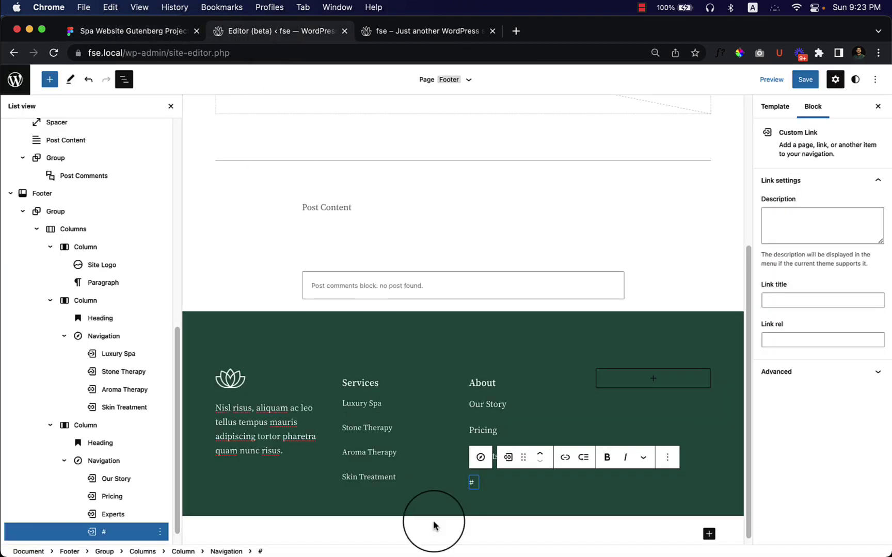
text(Conta)
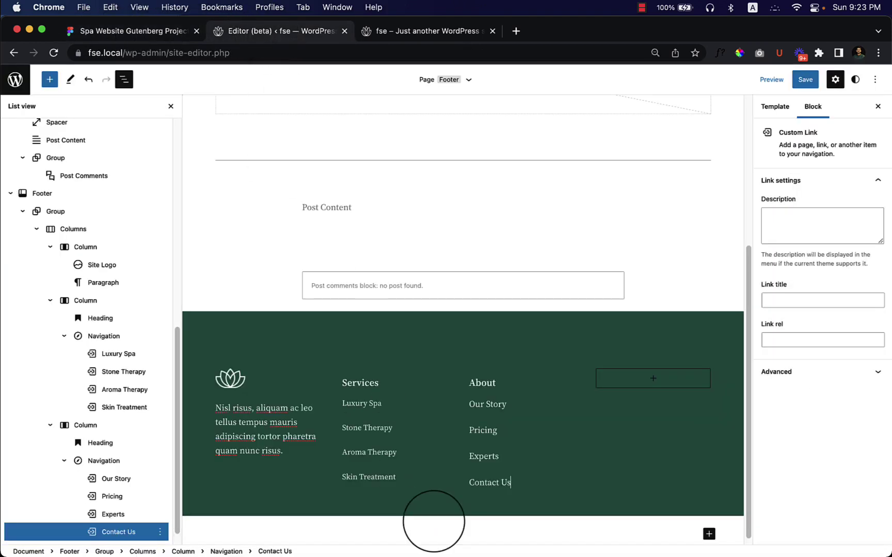
text(ct Us)
Set a custom font size of 16 px on the About column's Navigation block
click(98, 460)
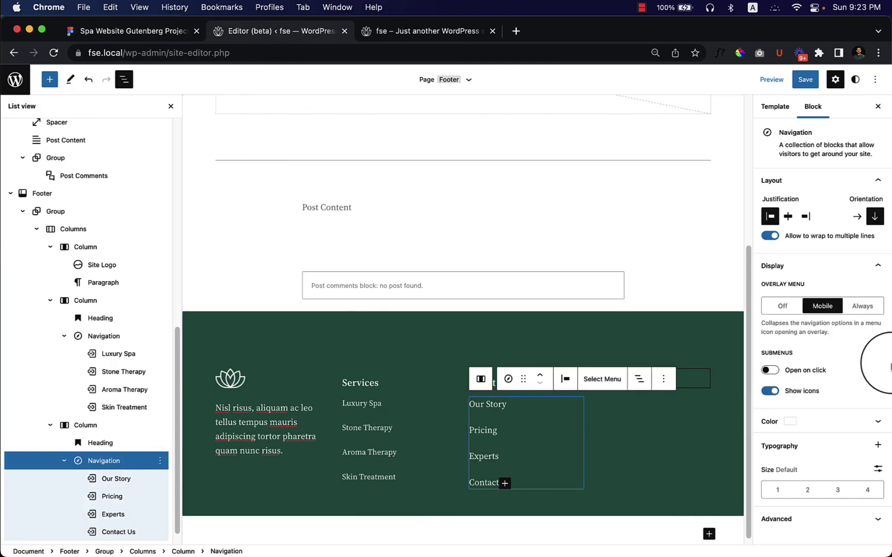
click(880, 470)
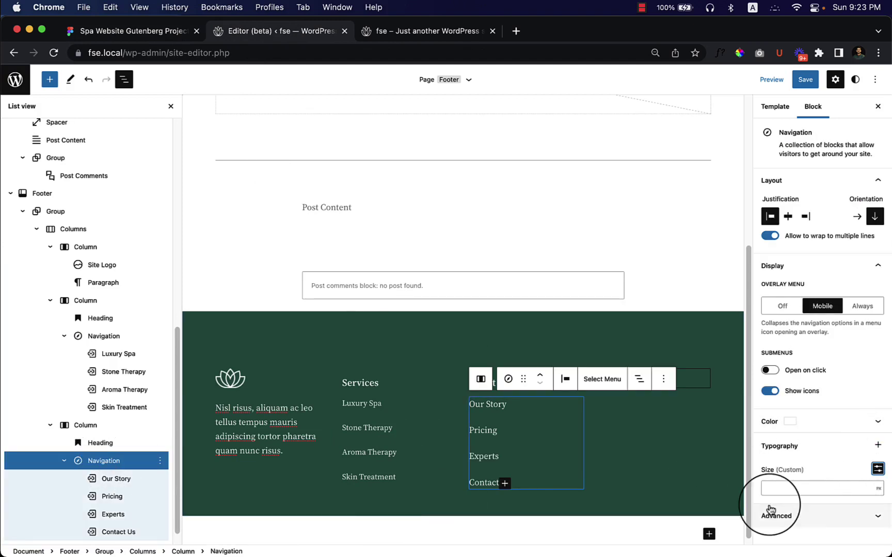
click(782, 489)
text(16)
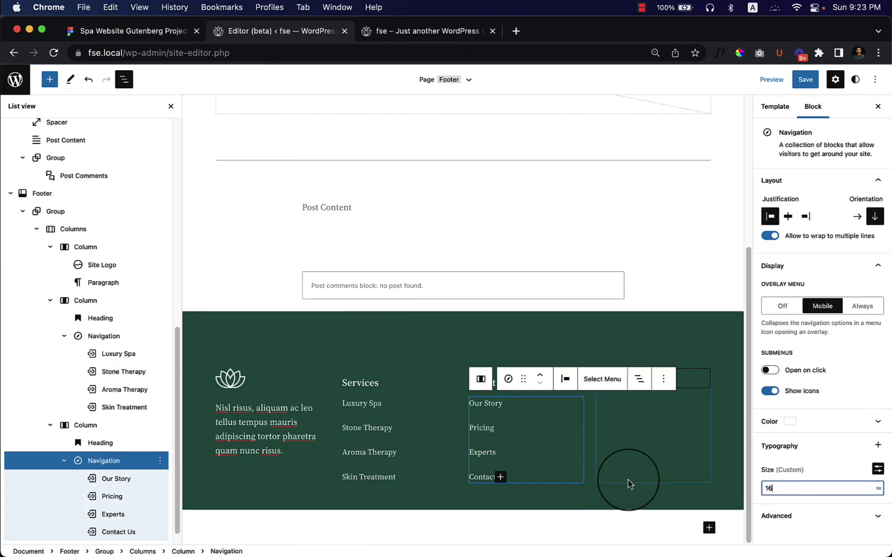
click(572, 501)
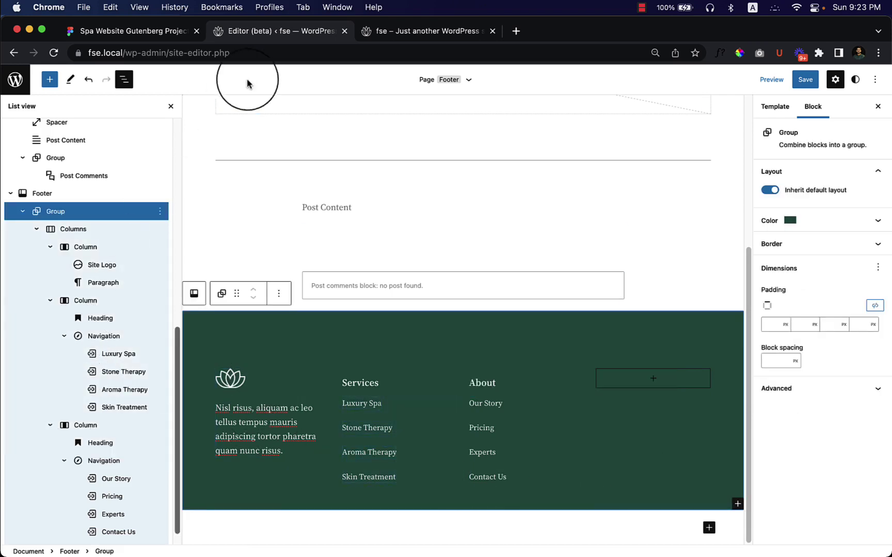
Examine the Get in Touch heading's text and typography in the Figma footer, and return to the WordPress site editor
click(142, 30)
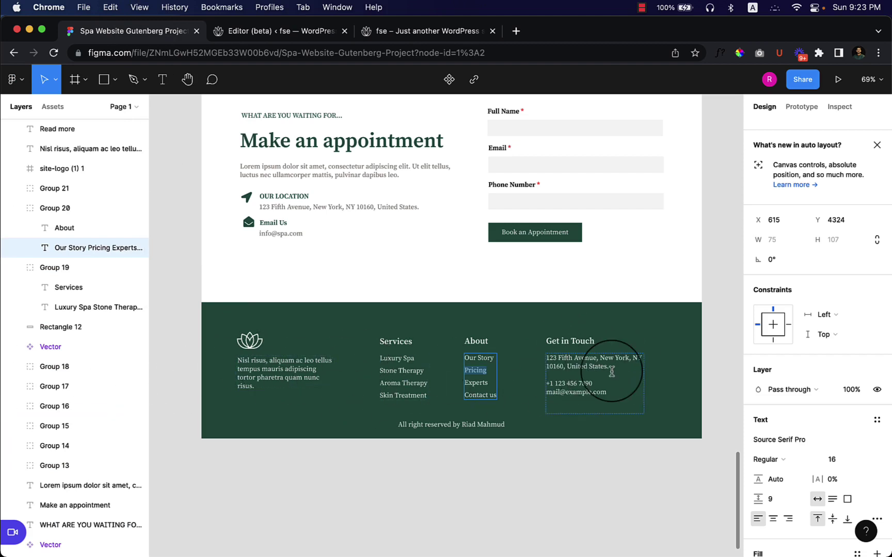
click(583, 341)
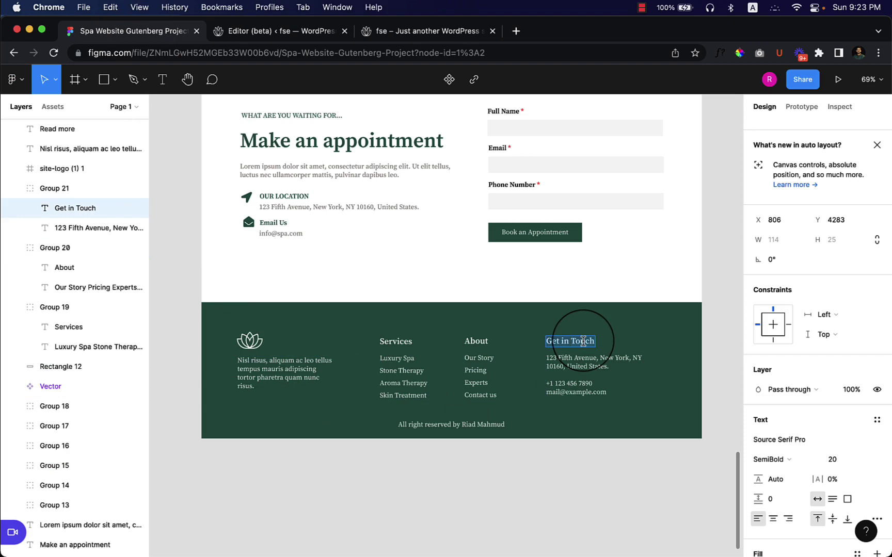
click(279, 34)
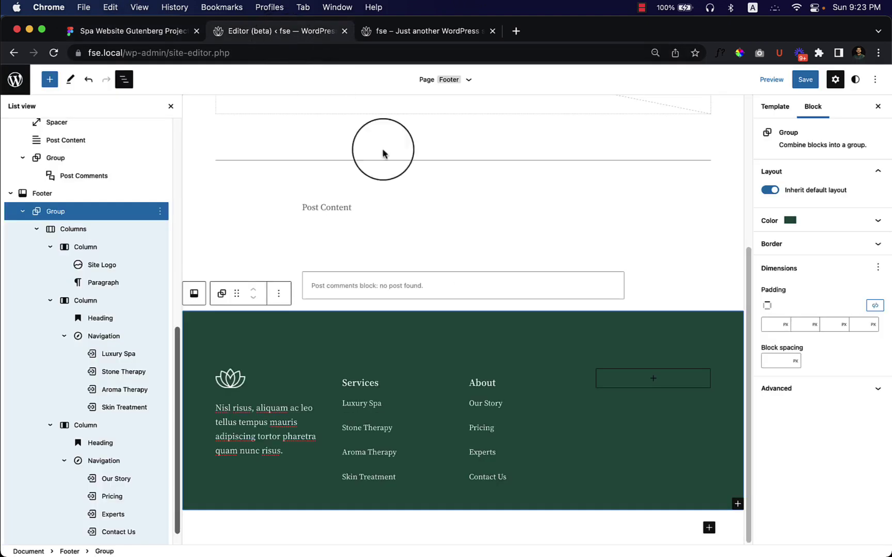
Add a Heading block to the empty fourth footer column with the text "Get in Touch"
click(649, 380)
text(head)
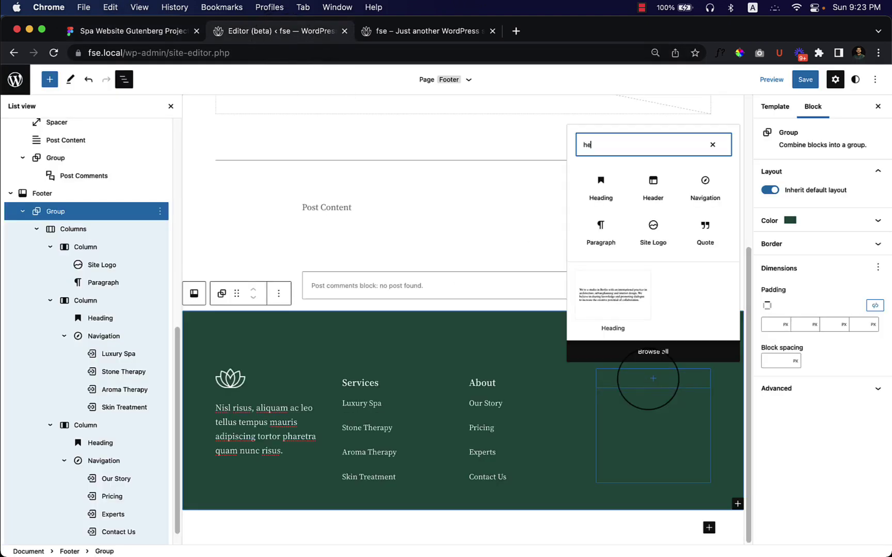
click(598, 166)
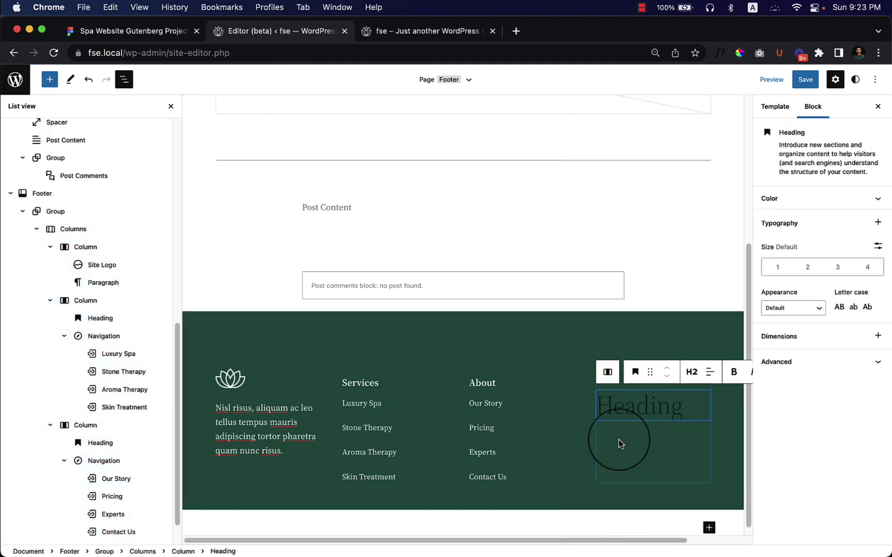
text(Get in Touch)
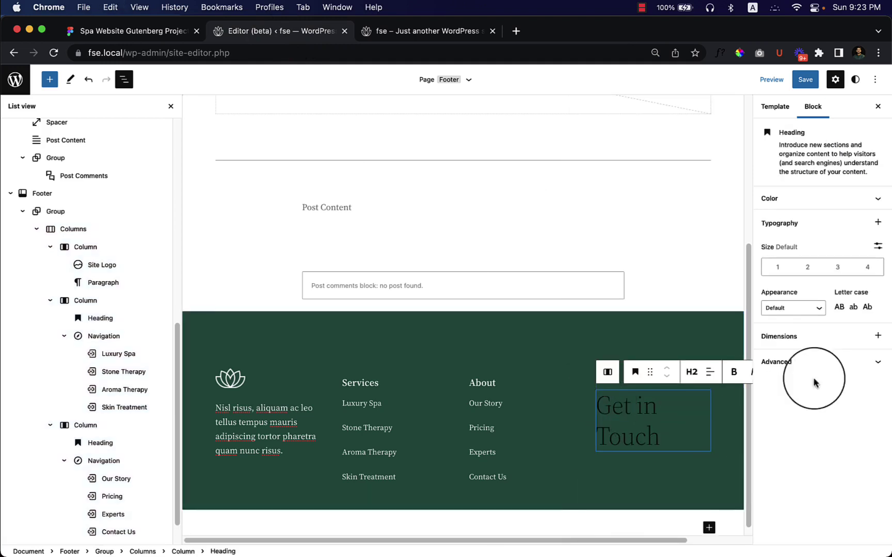
Set the Get in Touch heading's appearance to Semi Bold and its custom font size to 20 px
click(800, 310)
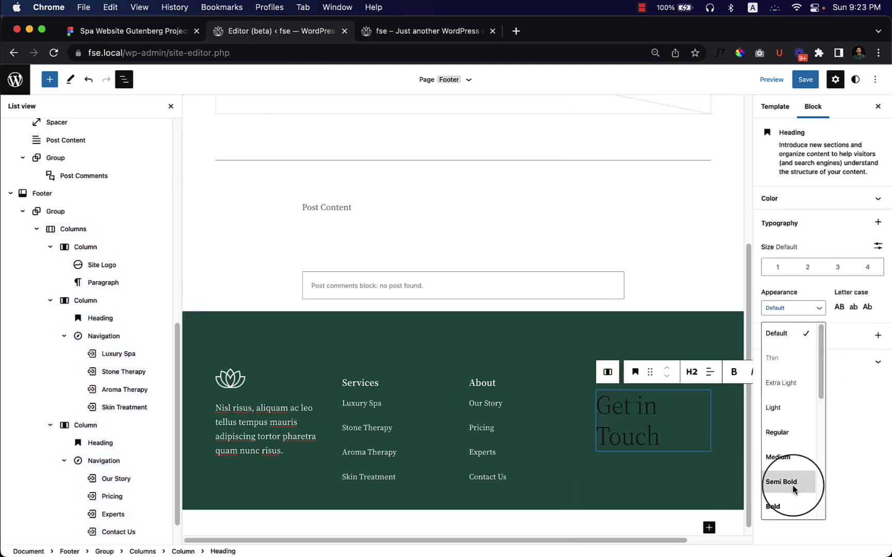
click(797, 490)
click(878, 246)
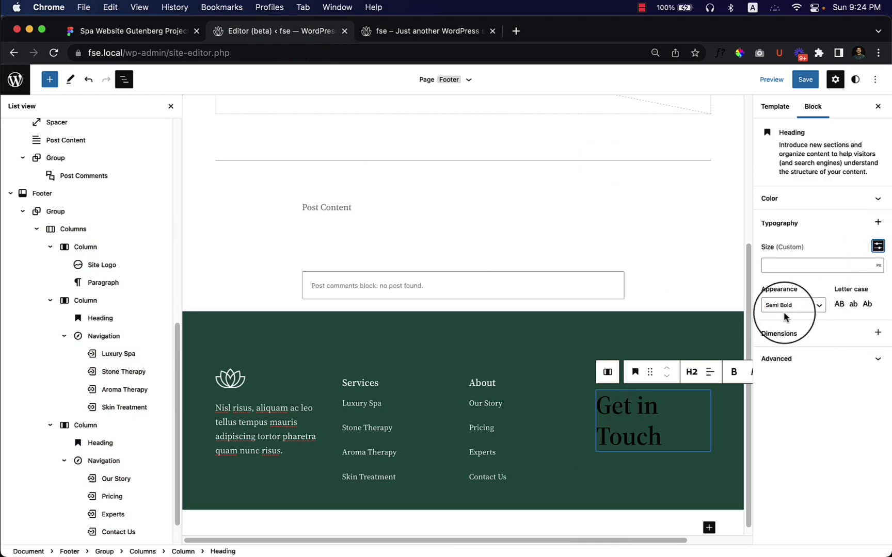
click(792, 266)
text(20)
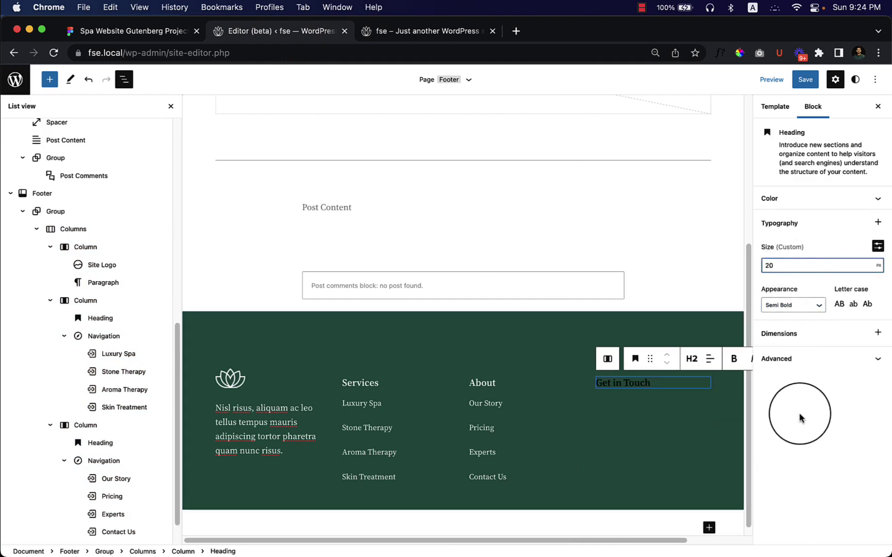
Set the Get in Touch heading's text color to white (#ffffff)
click(798, 199)
click(816, 252)
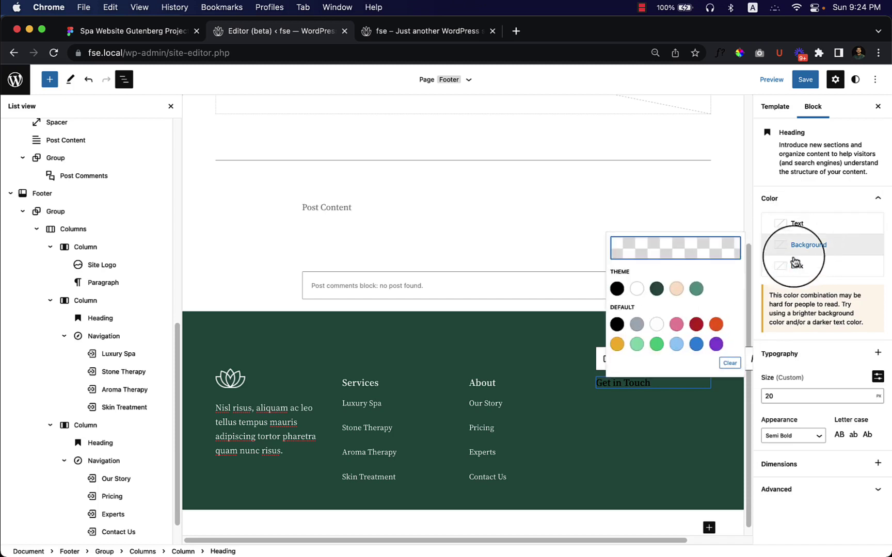
click(779, 223)
click(638, 268)
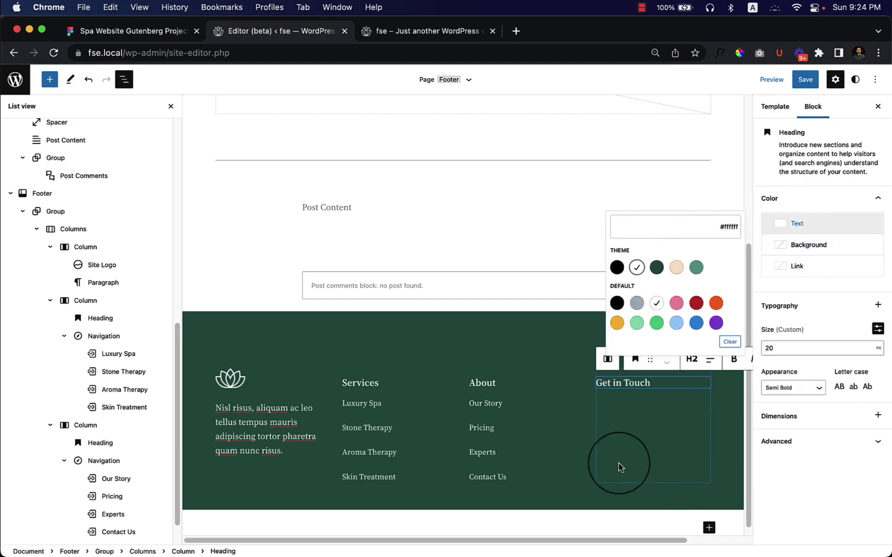
Copy the street address from the Figma footer and paste it into a new Paragraph block under the Get in Touch heading
click(618, 461)
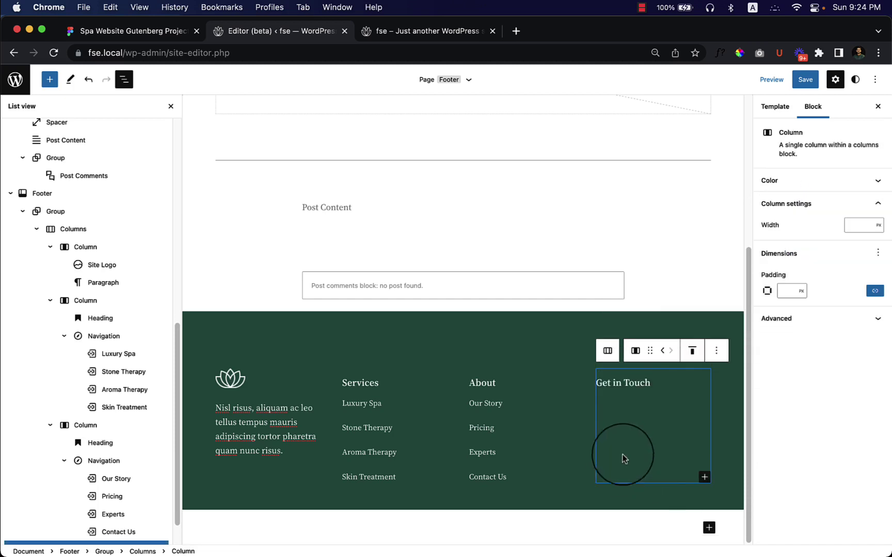
click(166, 32)
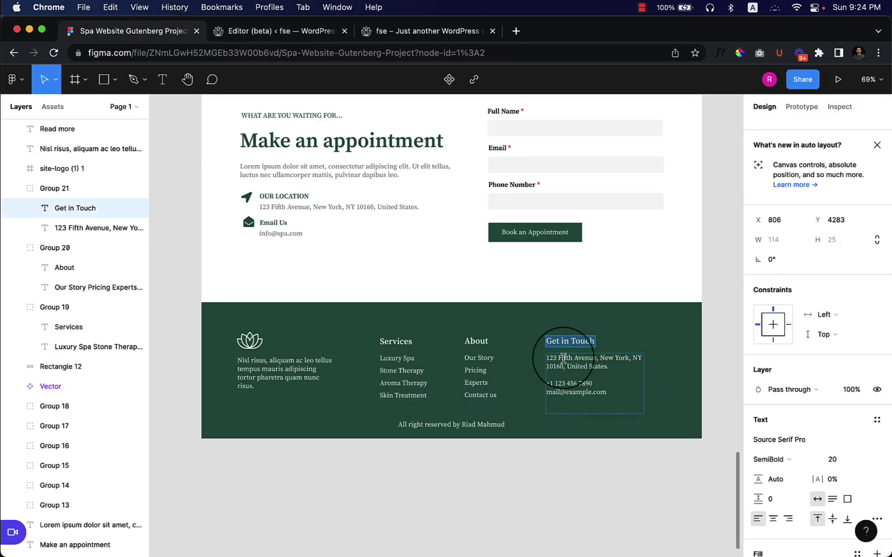
click(598, 380)
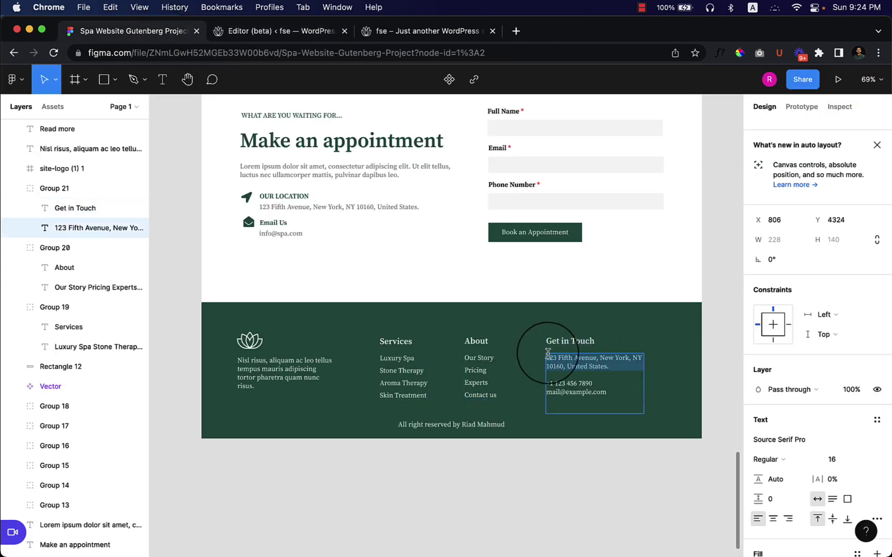
click(305, 32)
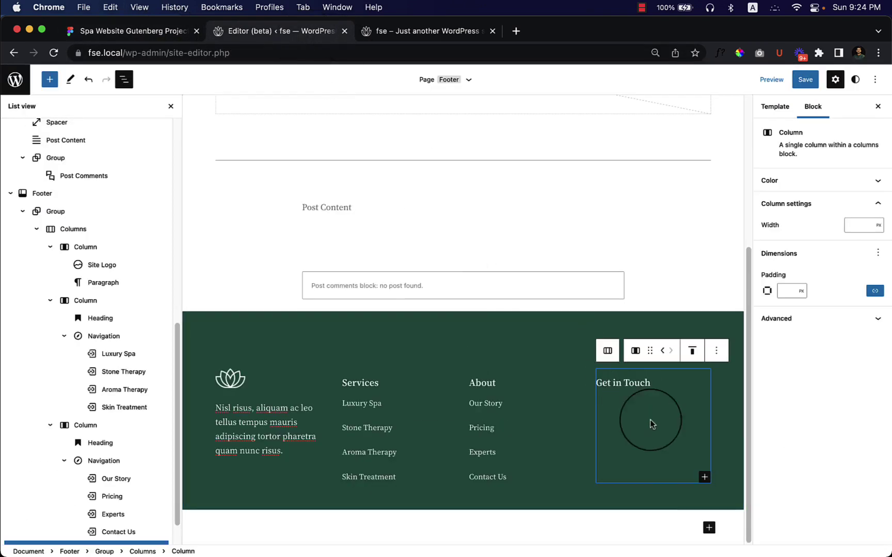
click(705, 477)
click(725, 412)
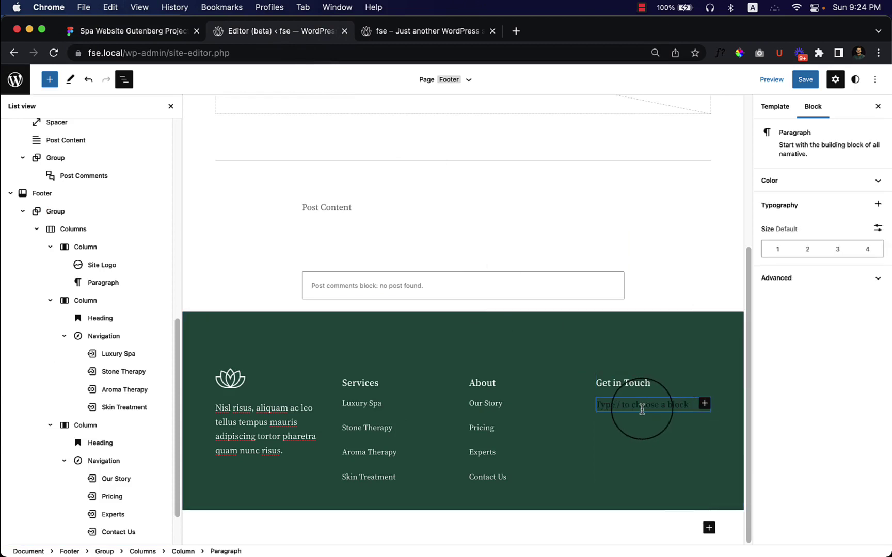
text(123 Fifth Avenue, New York, NY 10160, United States.)
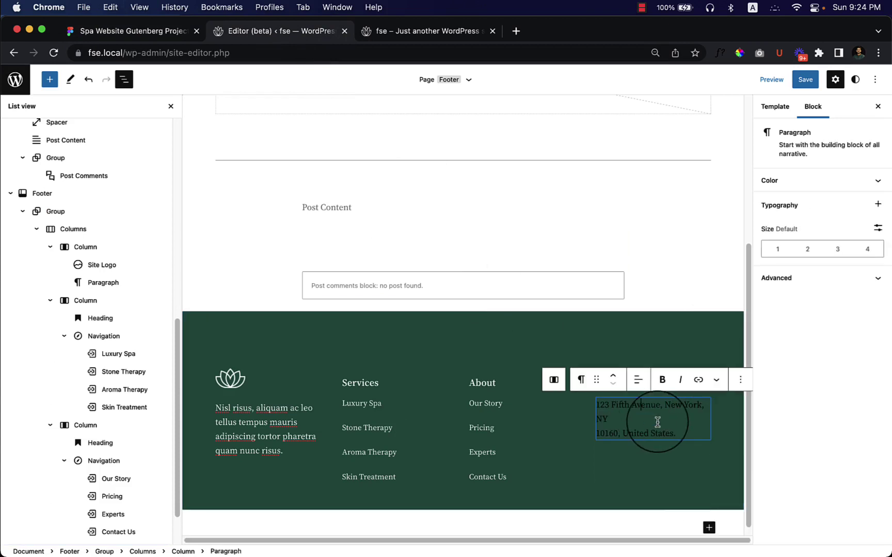
Set the address paragraph's text color to white (#ffffff) and select its column
click(837, 187)
click(795, 205)
click(637, 249)
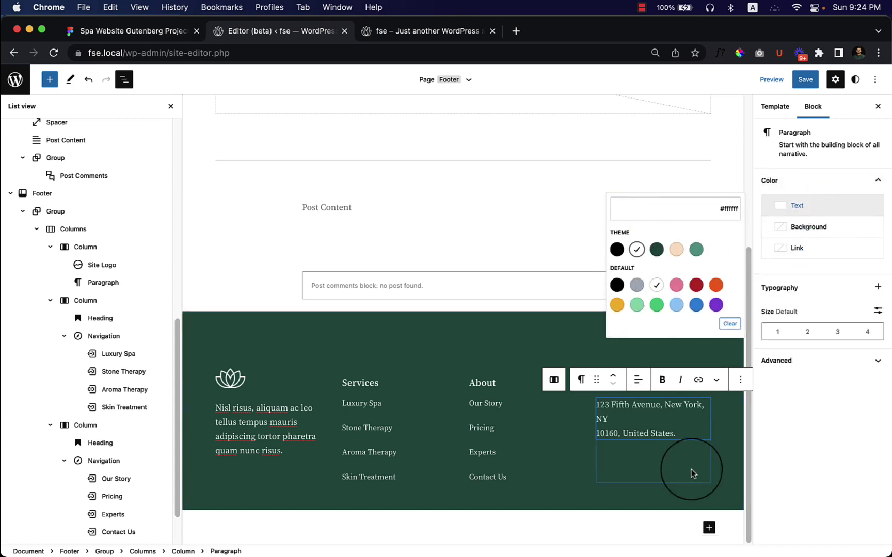
click(693, 473)
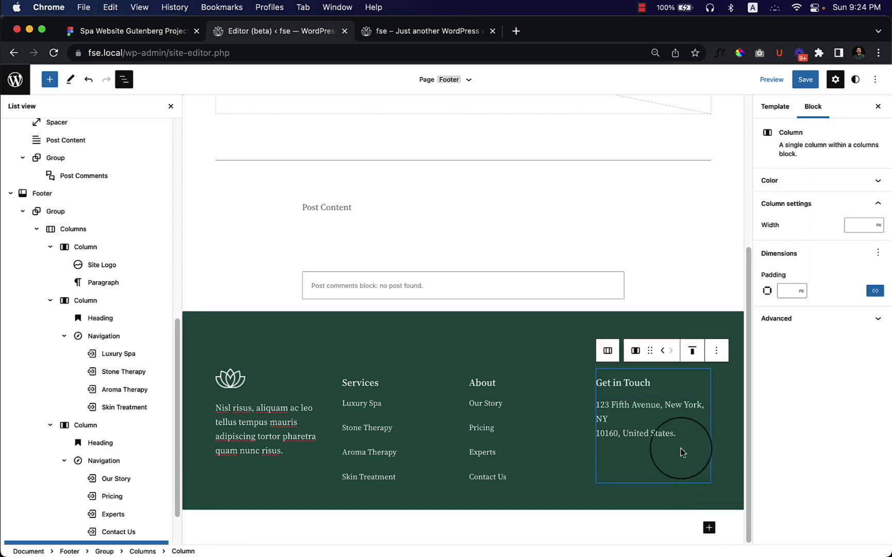
Copy the phone number and e-mail lines from the Figma footer and paste them into a new paragraph below the address
click(685, 434)
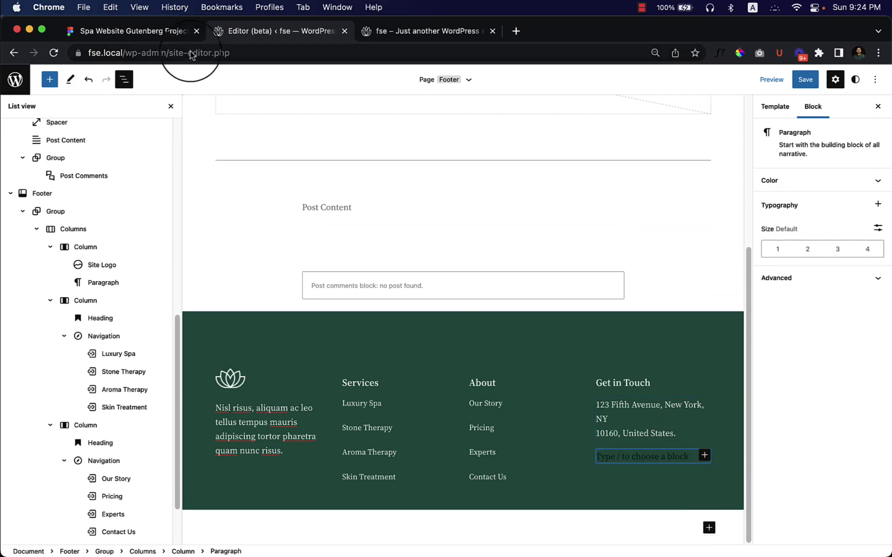
click(176, 32)
click(572, 391)
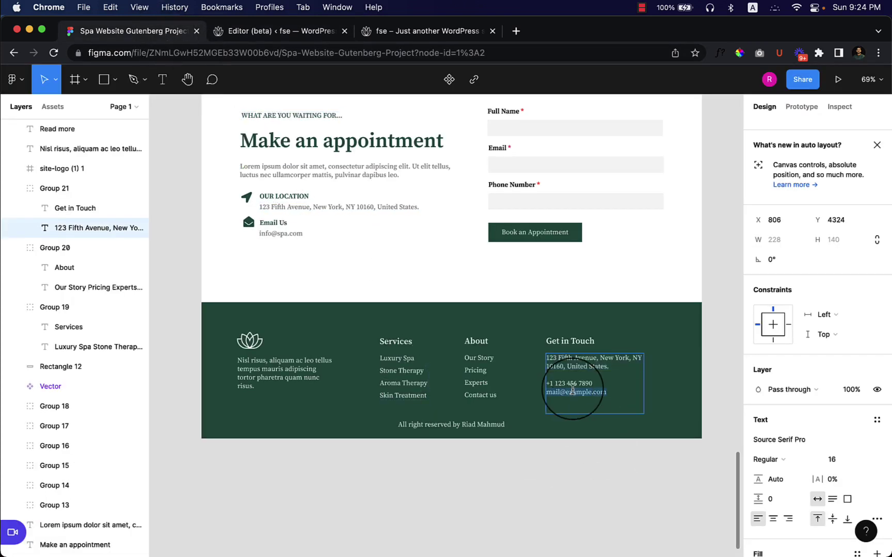
drag(626, 394, 547, 385)
key(super+c)
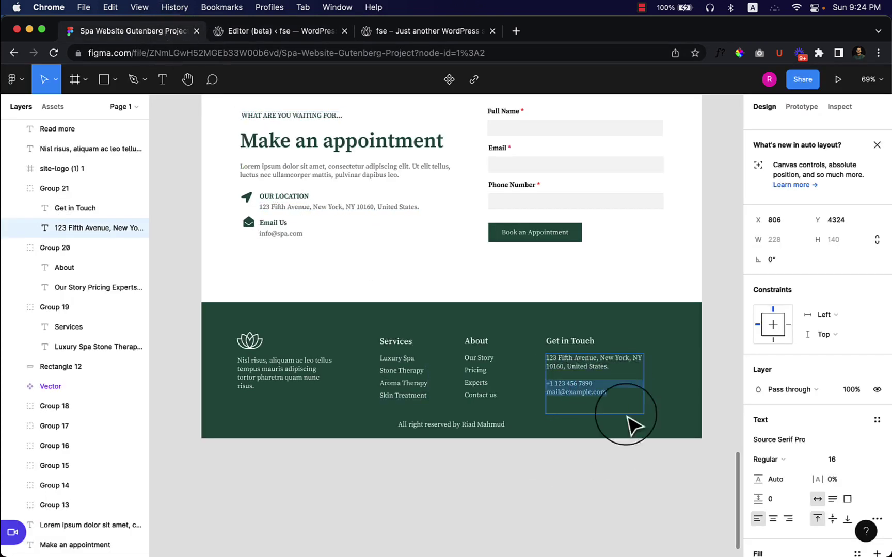
key(ctrl+Tab)
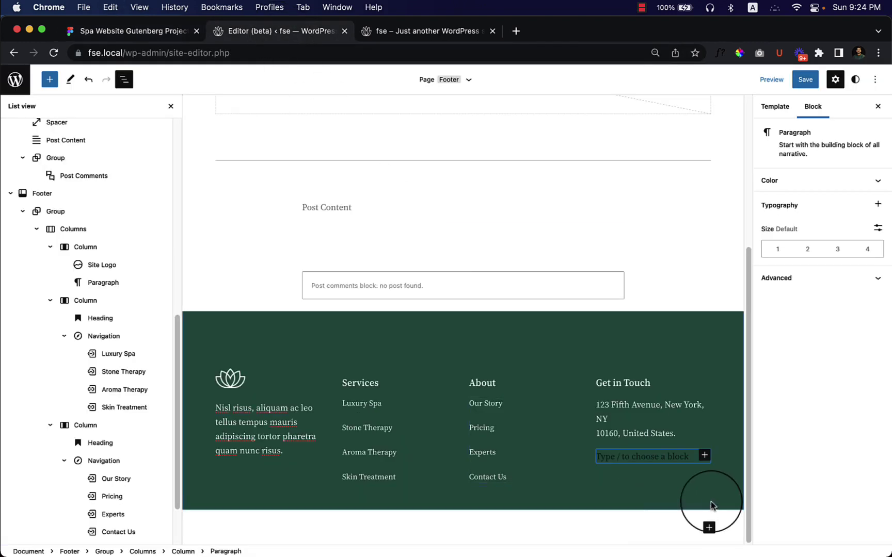
key(super+v)
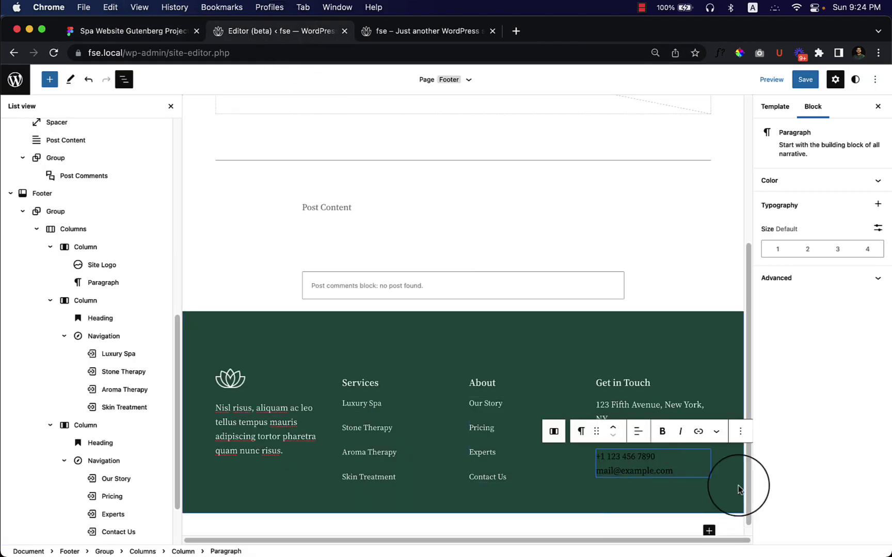
Set the width of the footer column holding the site logo to 40 %
click(647, 408)
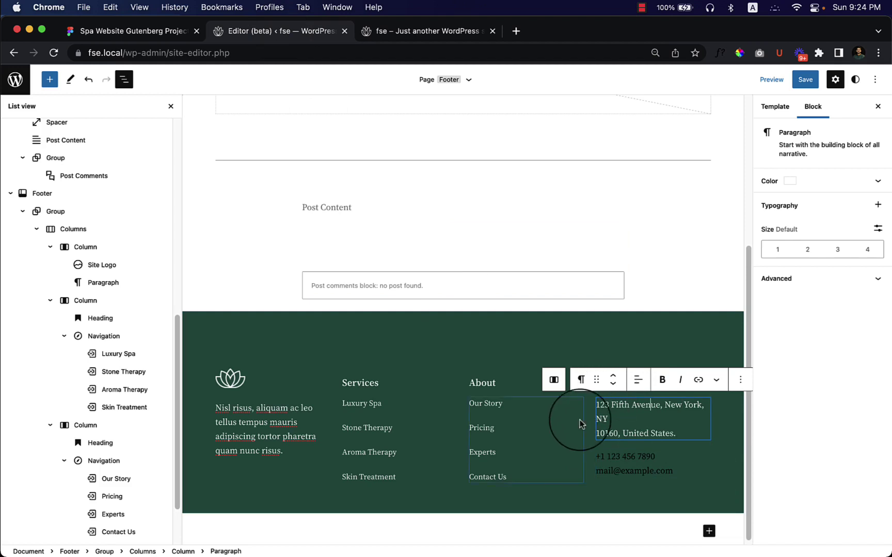
click(268, 384)
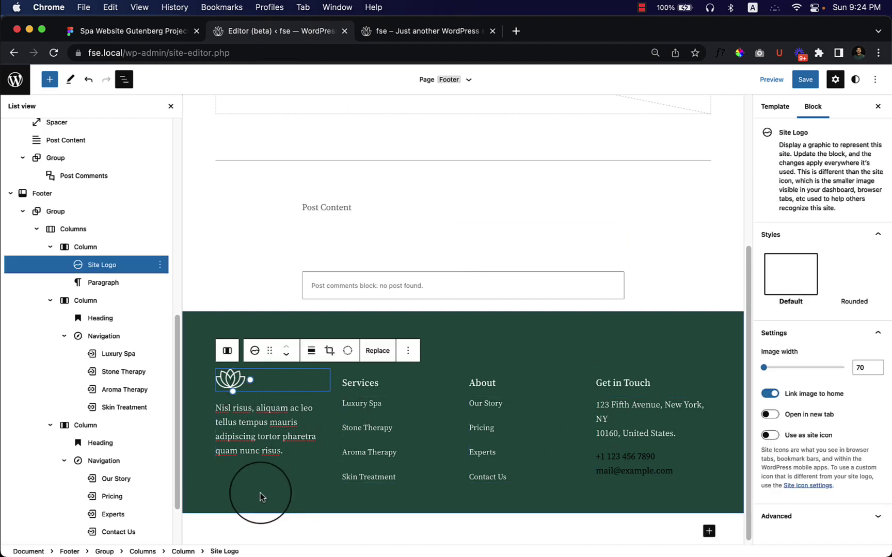
click(81, 250)
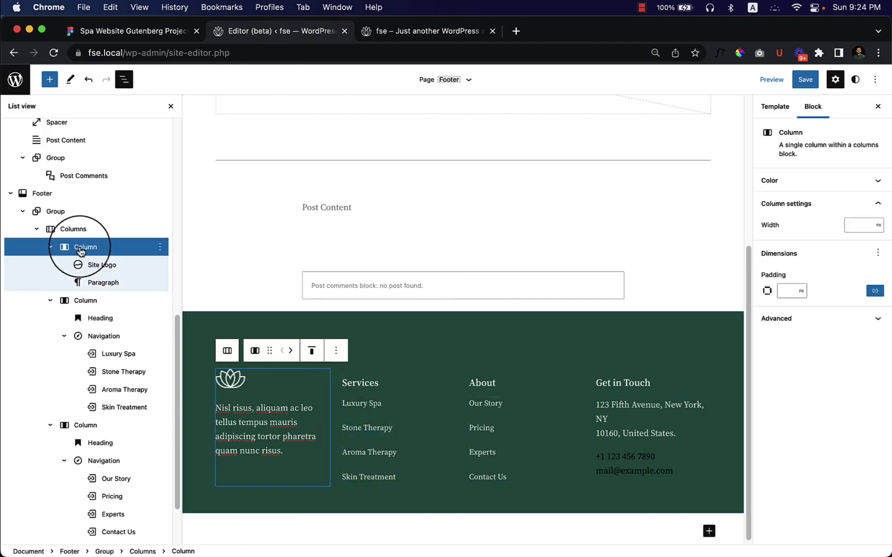
click(852, 228)
text(40)
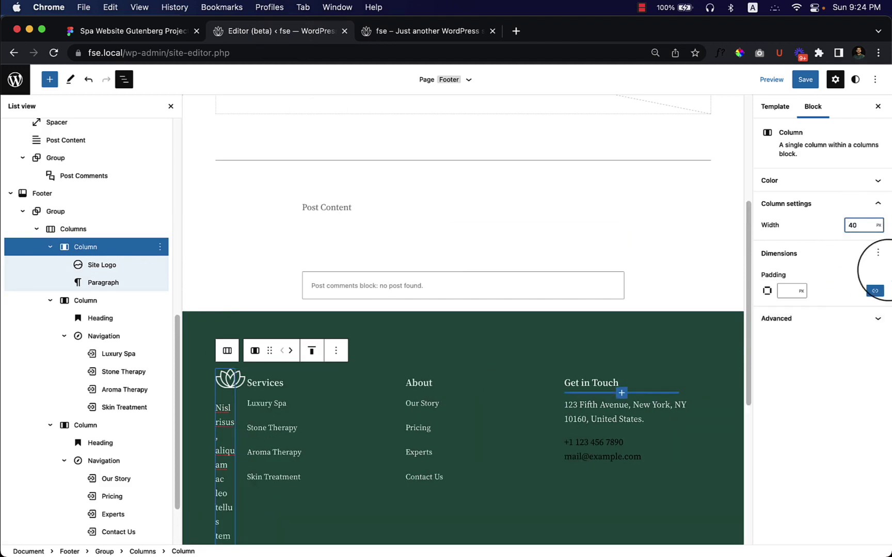
click(879, 225)
click(876, 238)
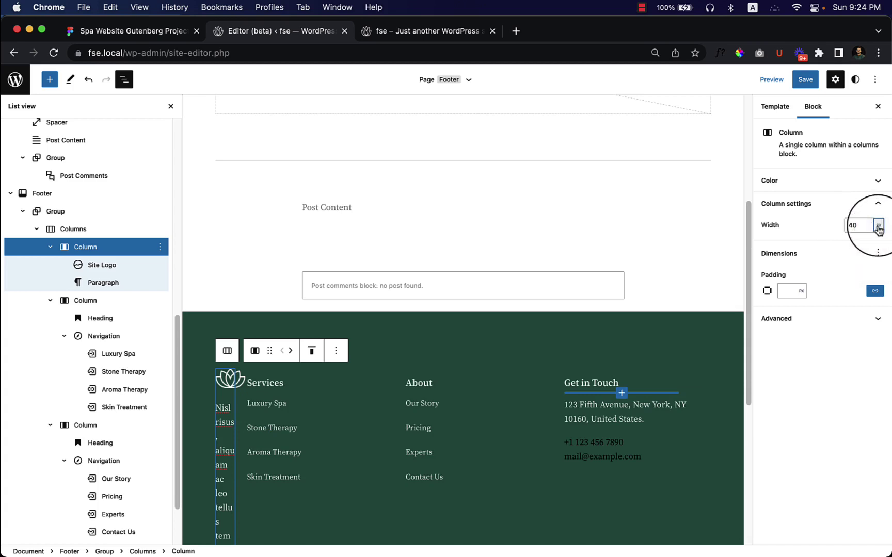
click(877, 230)
click(876, 237)
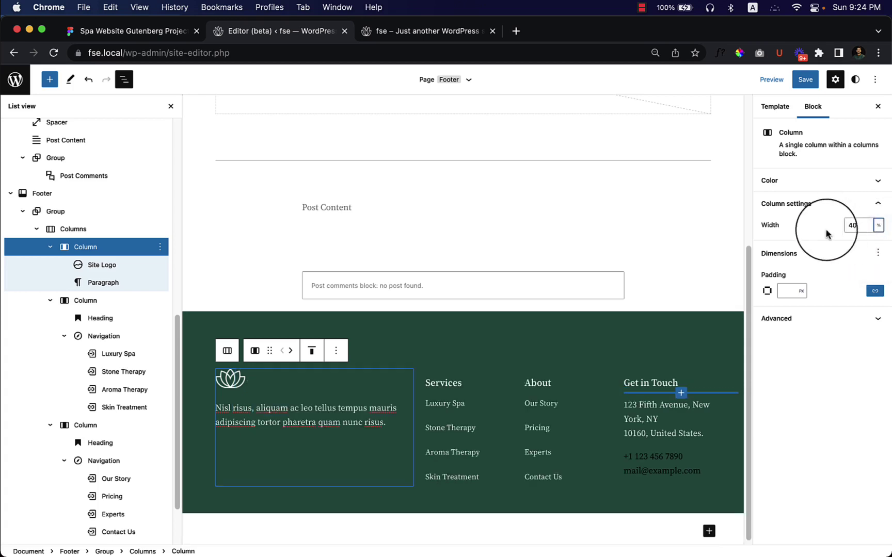
Reduce the logo column's width to 30 %
click(846, 225)
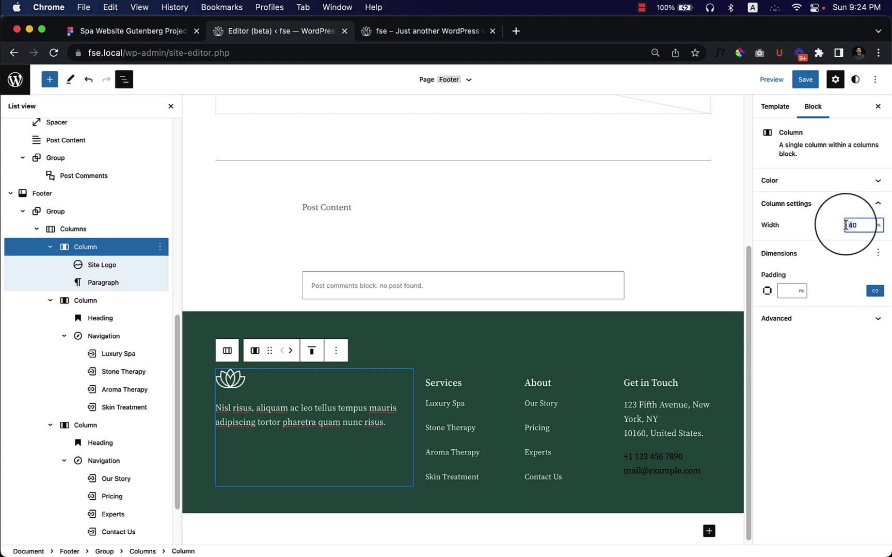
key(Delete)
text(3)
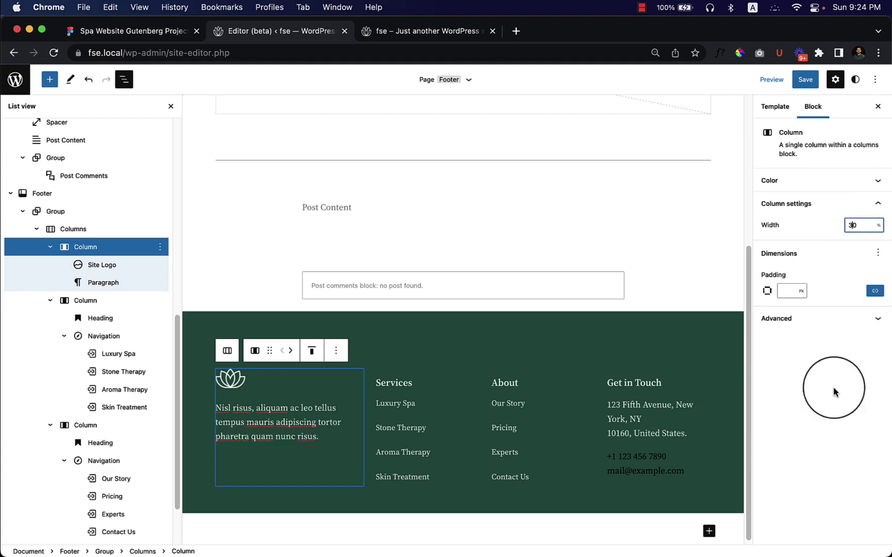
Set the Get in Touch column's width to 30 %, and select the description paragraph under the site logo
click(616, 372)
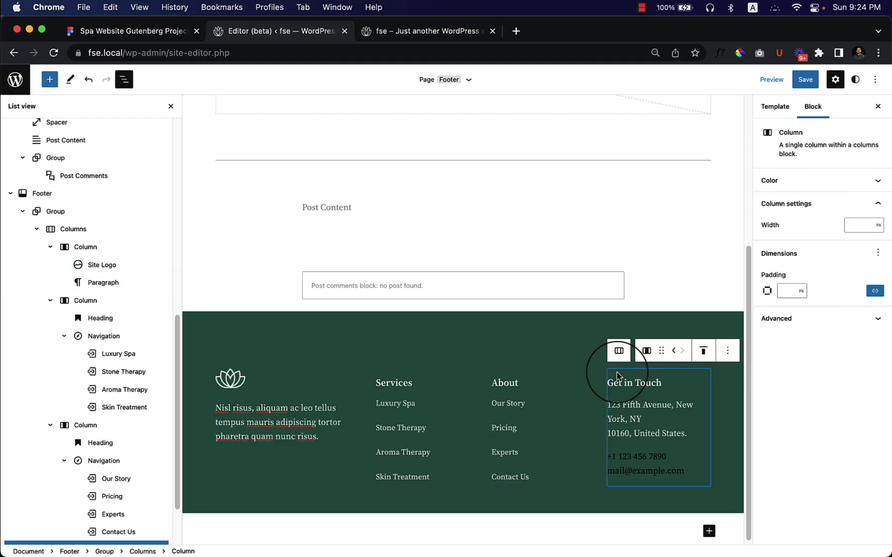
click(853, 225)
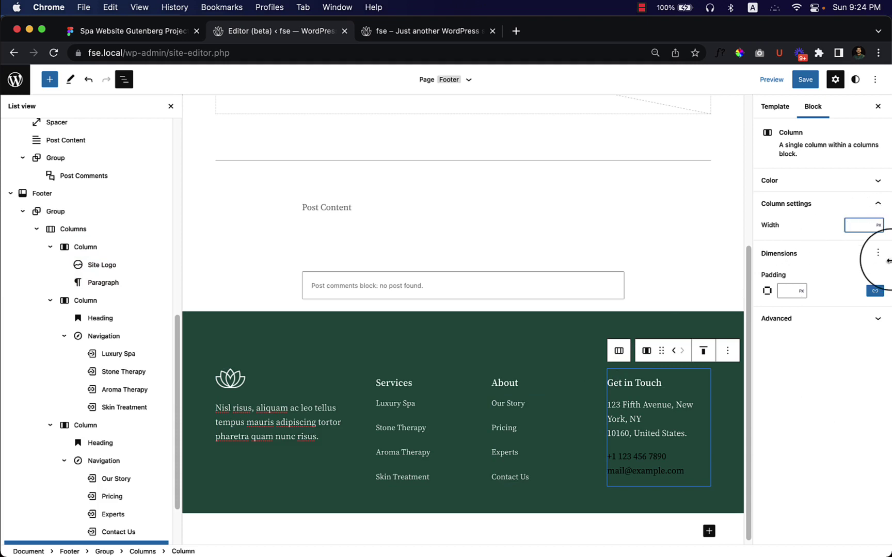
text(30)
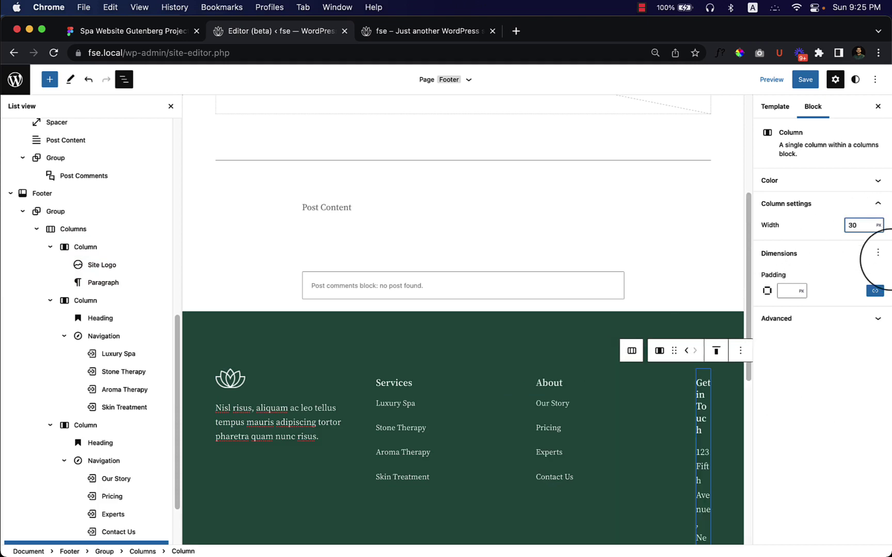
click(878, 225)
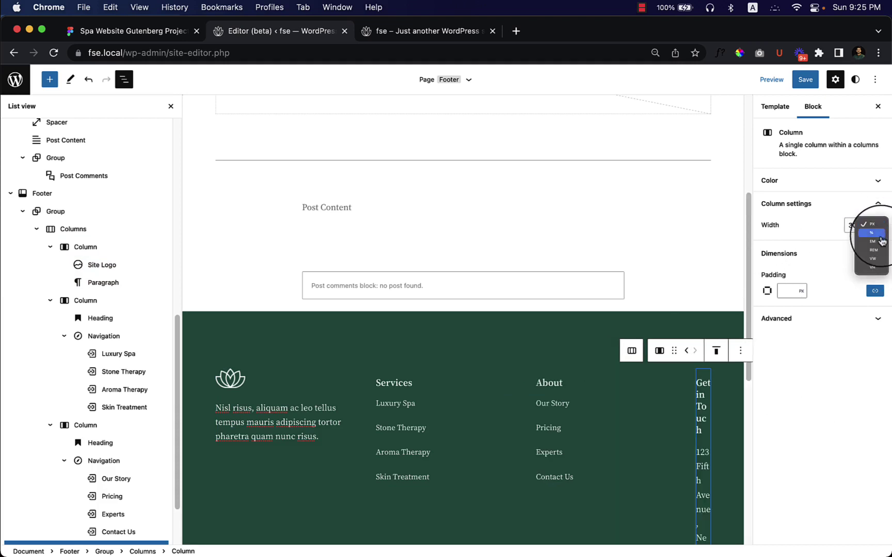
click(881, 236)
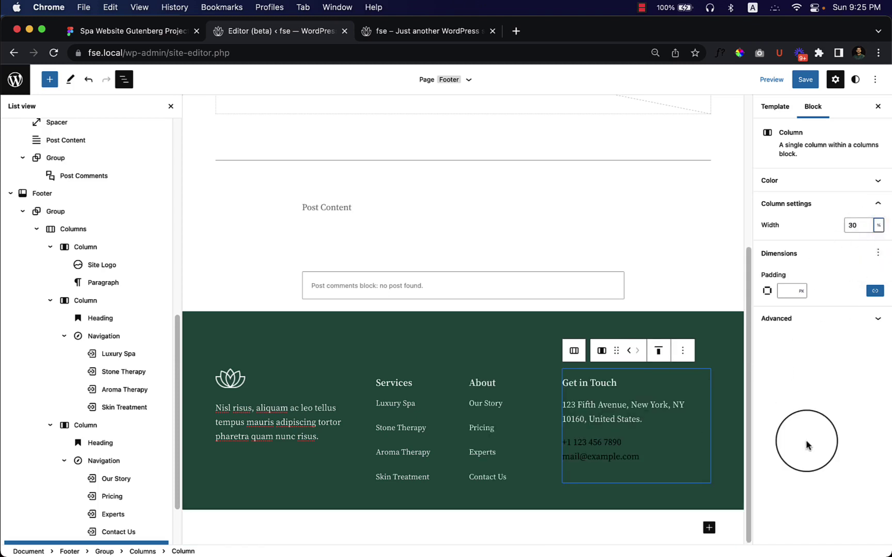
click(276, 438)
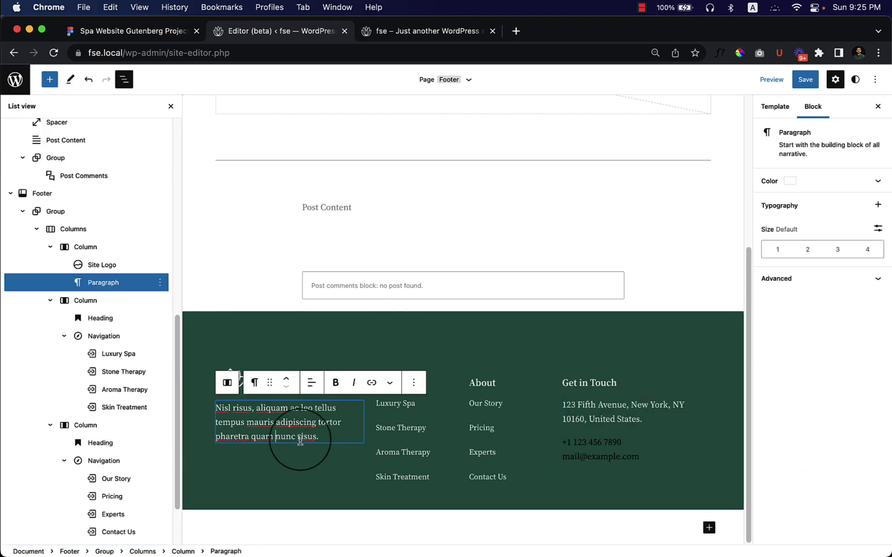
Duplicate the description paragraph below itself in the logo column and cut the copy's text after "adipiscing", keeping the final period
triple_click(329, 438)
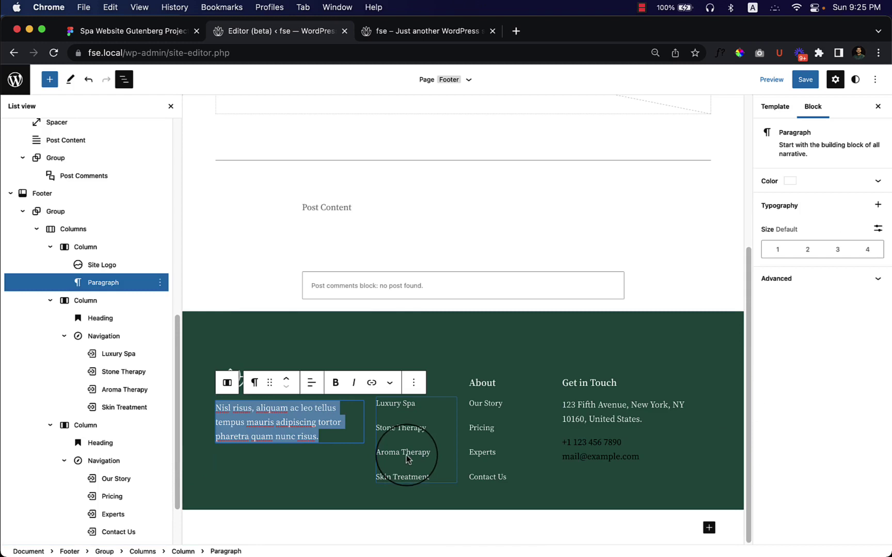
key(ctrl+c)
key(Right)
key(Return)
key(ctrl+v)
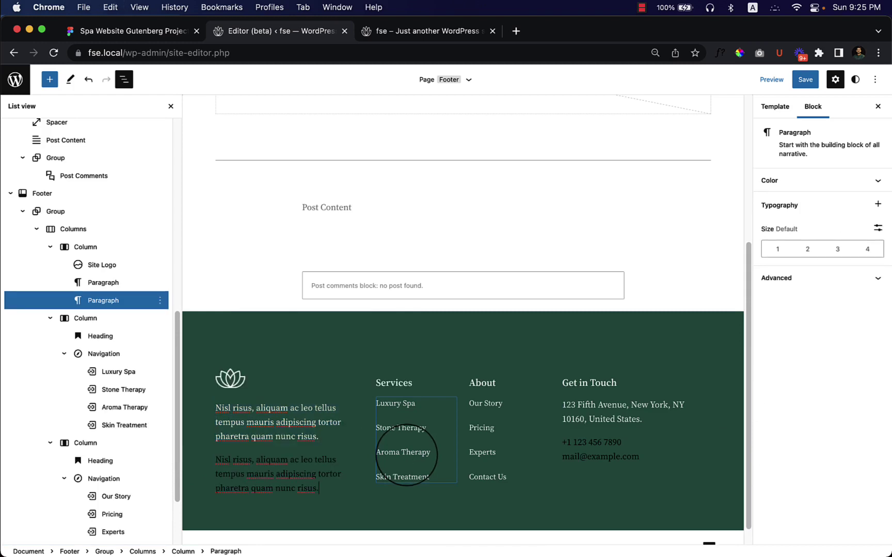
drag(316, 475, 324, 491)
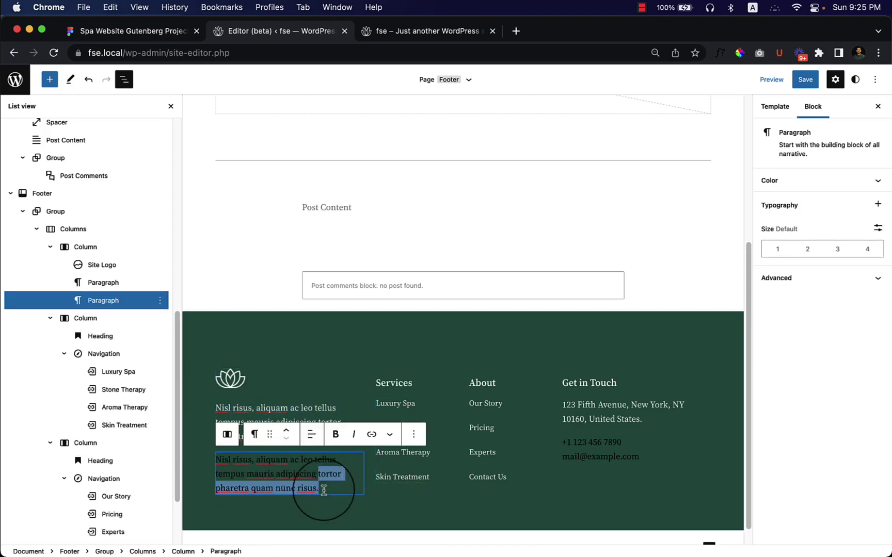
key(BackSpace)
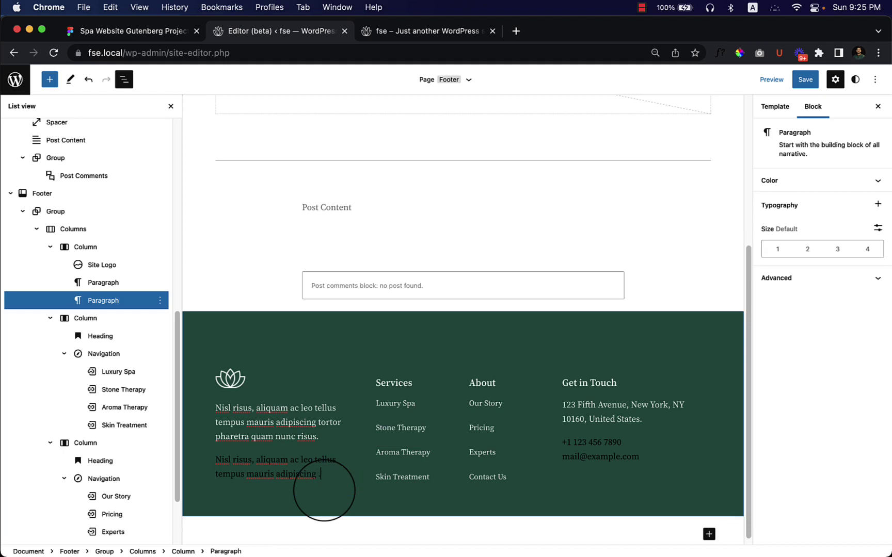
Set the text colour of the phone and e-mail paragraph under Get in Touch to the theme's white
click(615, 457)
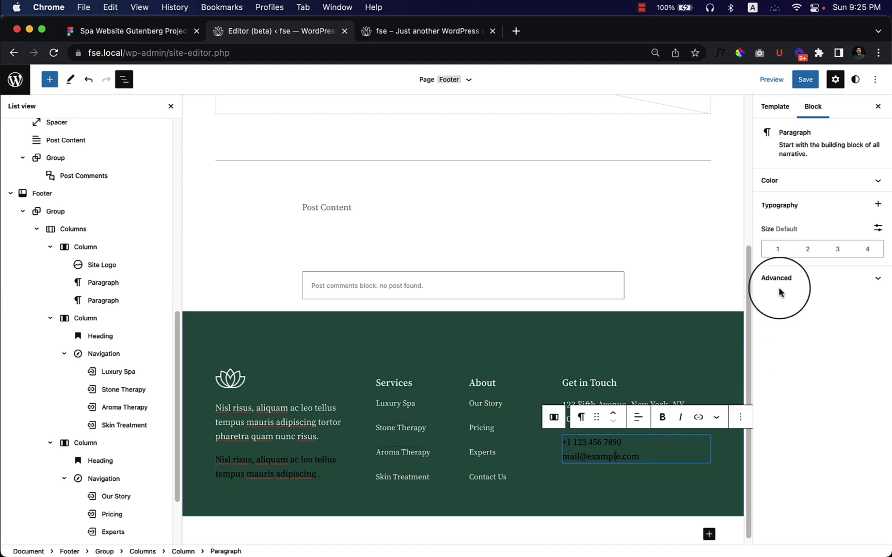
click(832, 185)
click(812, 206)
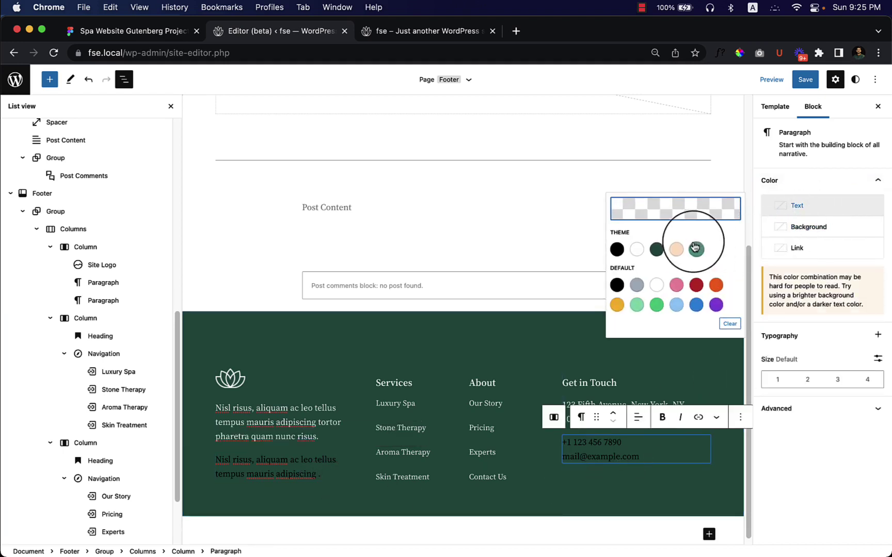
click(636, 249)
Set the text colour of the second description paragraph in the logo column to white (#ffffff)
click(324, 472)
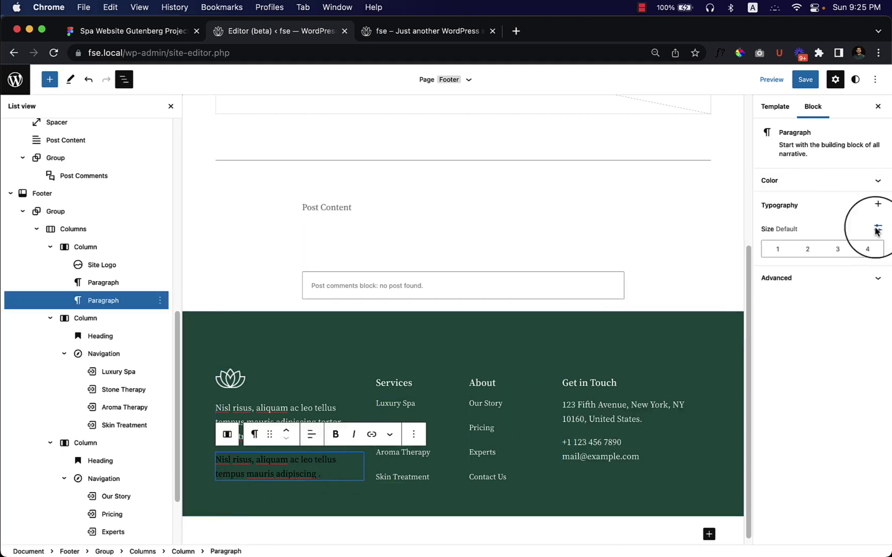
click(826, 181)
click(787, 205)
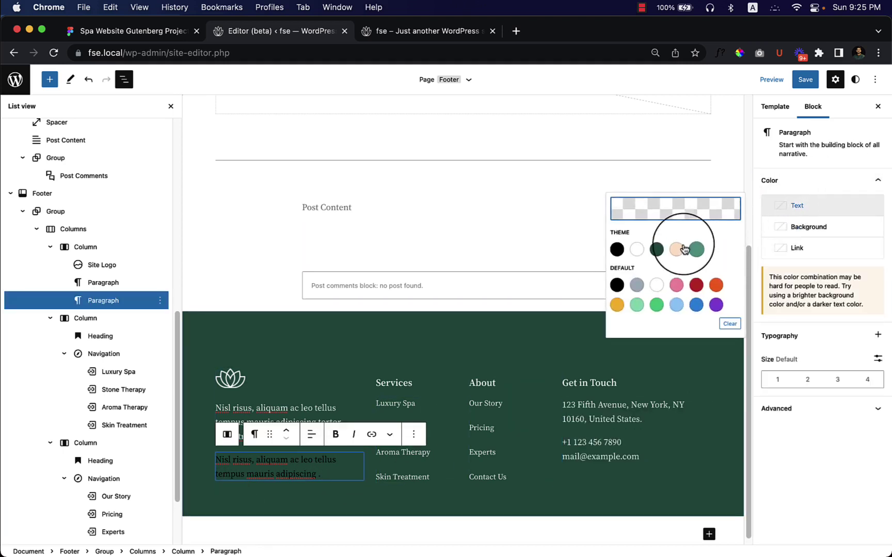
click(636, 249)
scroll(333, 365, down, 1)
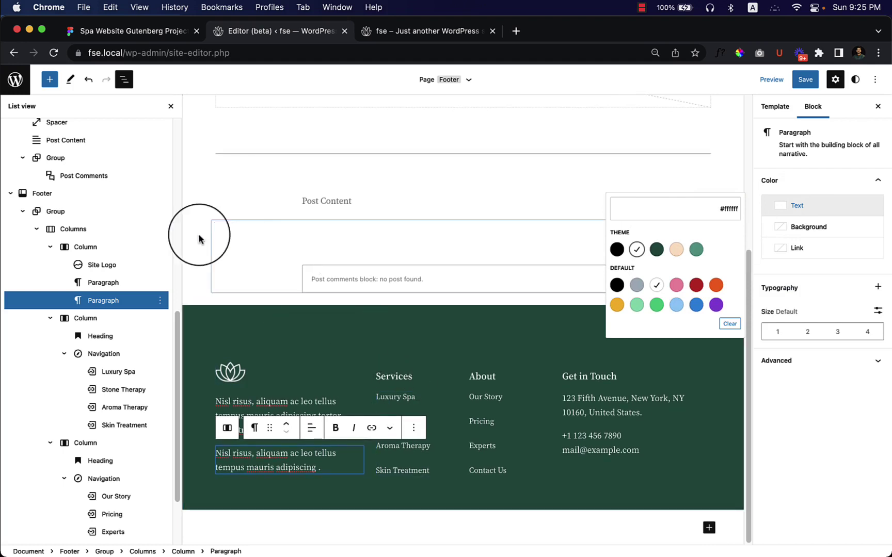
Save the Footer template part with both footer navigation menus, and reload the site's front-end home page
click(805, 81)
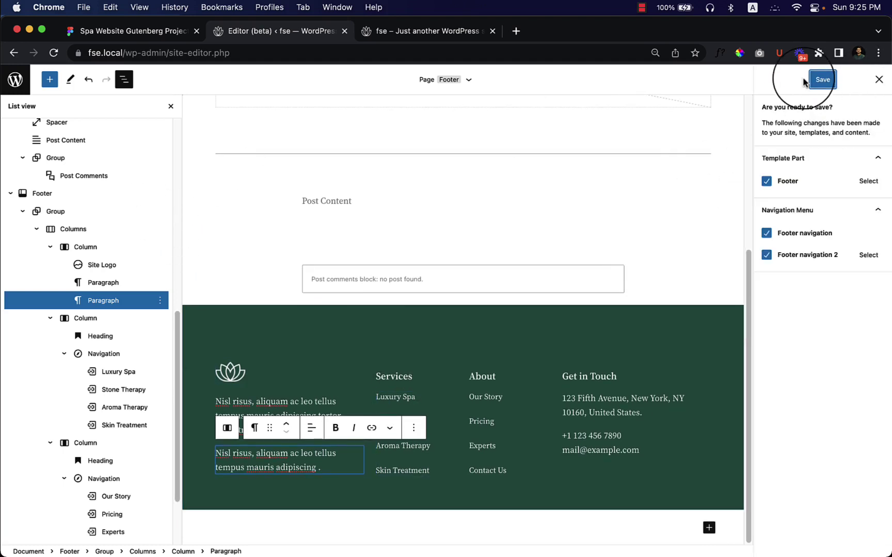
click(823, 80)
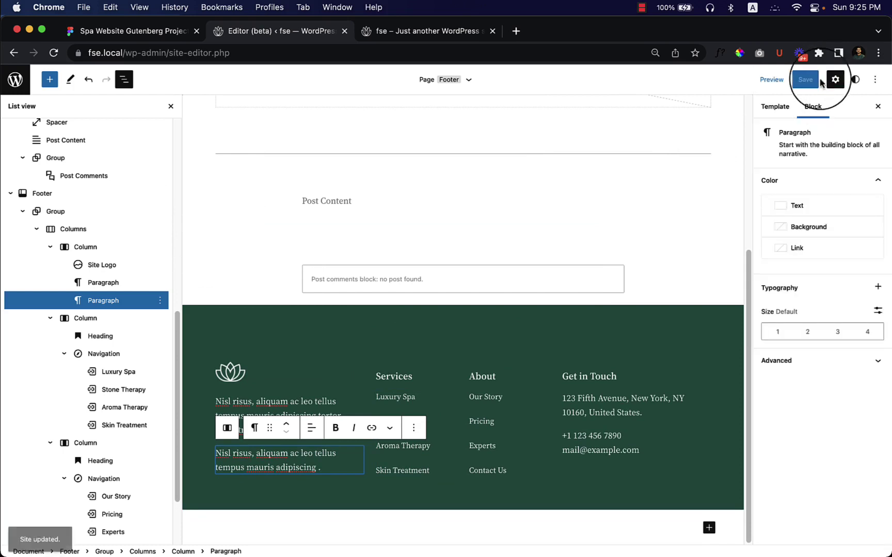
click(395, 32)
right_click(385, 195)
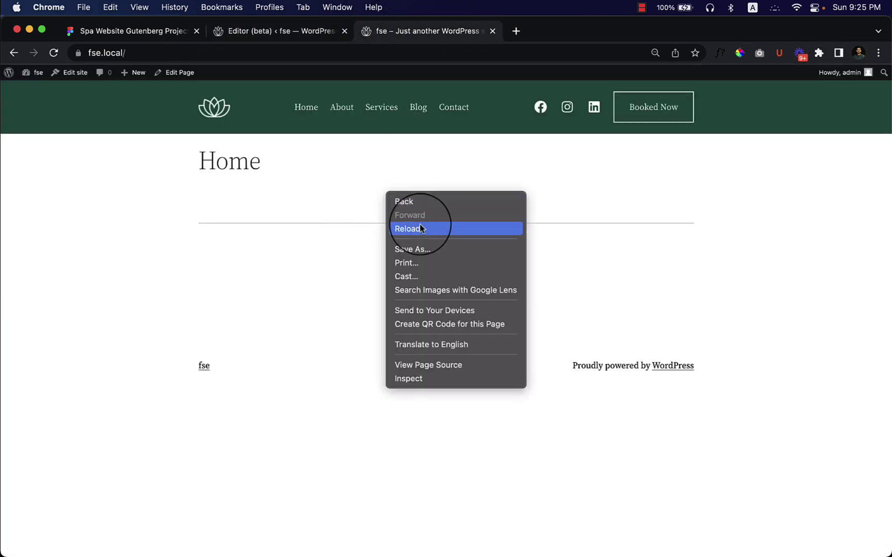
click(420, 227)
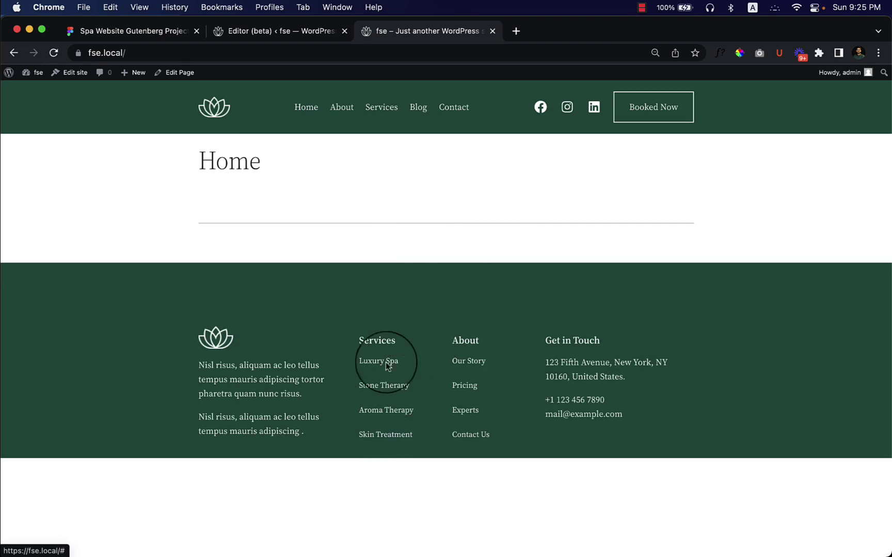
Return to the site editor and reduce the width of the Get in Touch column to 25 %
click(299, 34)
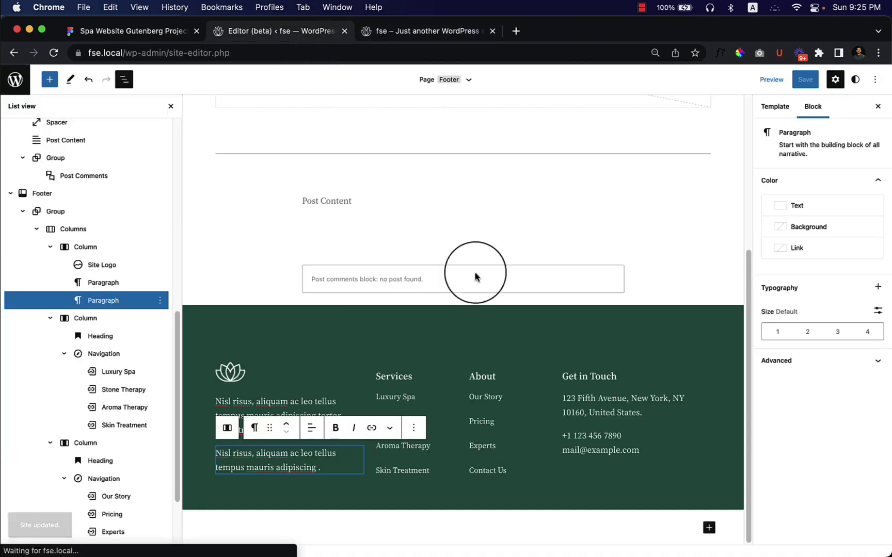
scroll(106, 471, down, 3)
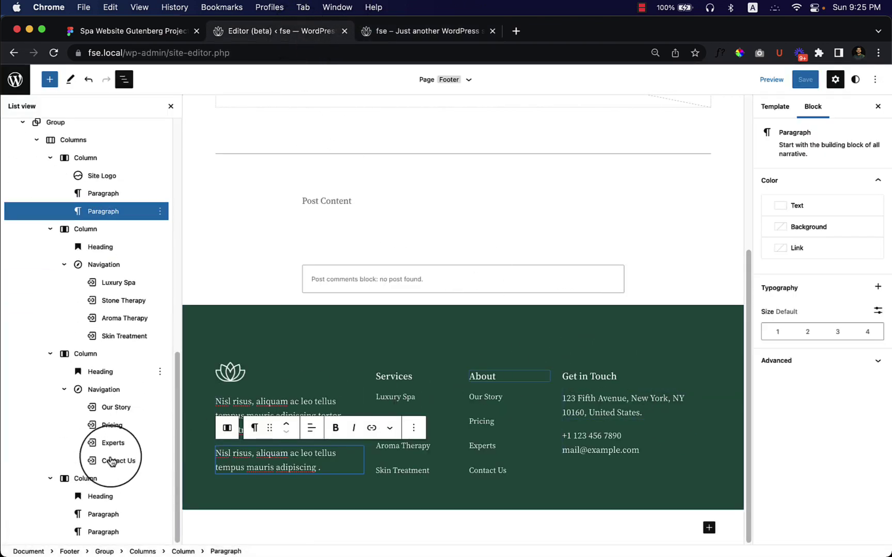
click(92, 484)
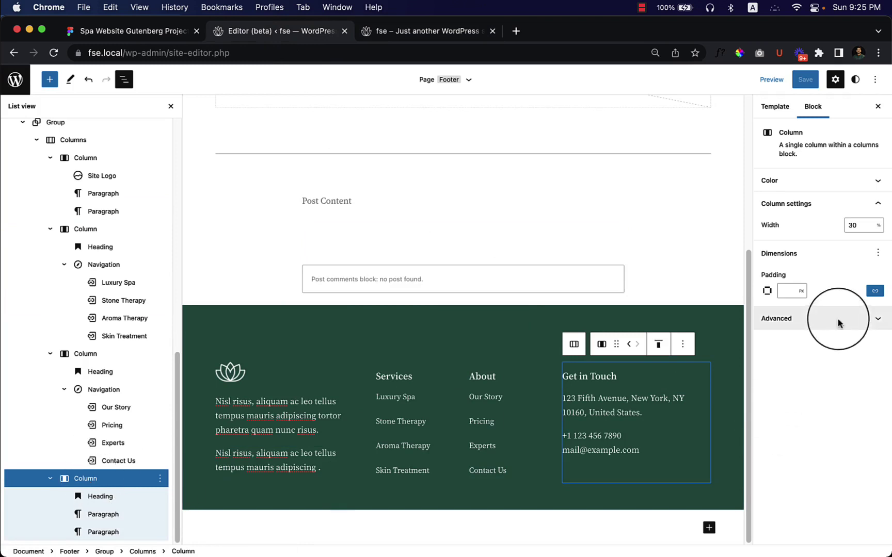
click(850, 227)
key(Down)
key(Down)
key(Down)
key(Down)
key(Down)
key(Down)
key(Down)
key(Down)
key(Down)
key(Down)
key(Down)
key(Down)
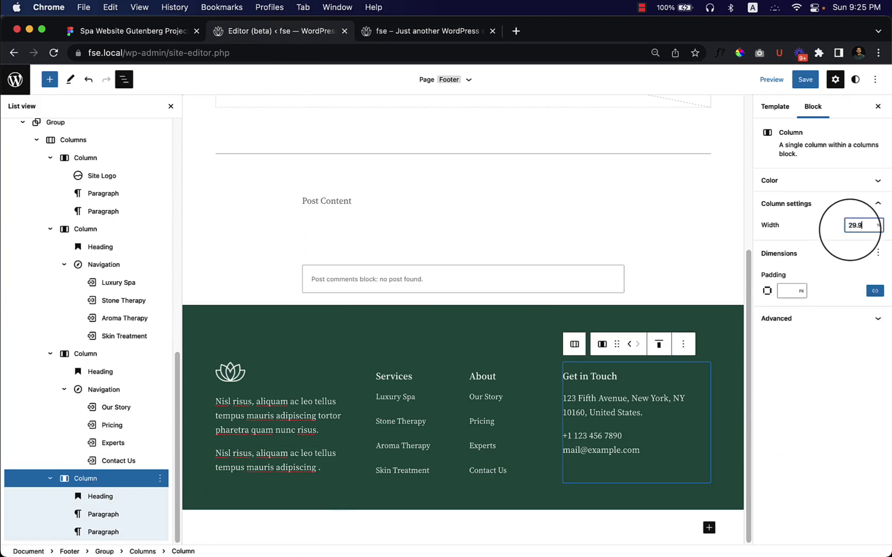
key(Down)
key(Down)
key(Down)
key(Down)
key(Down)
key(Down)
key(Down)
key(Down)
key(Down)
key(Down)
key(Down)
key(Down)
key(Down)
key(Down)
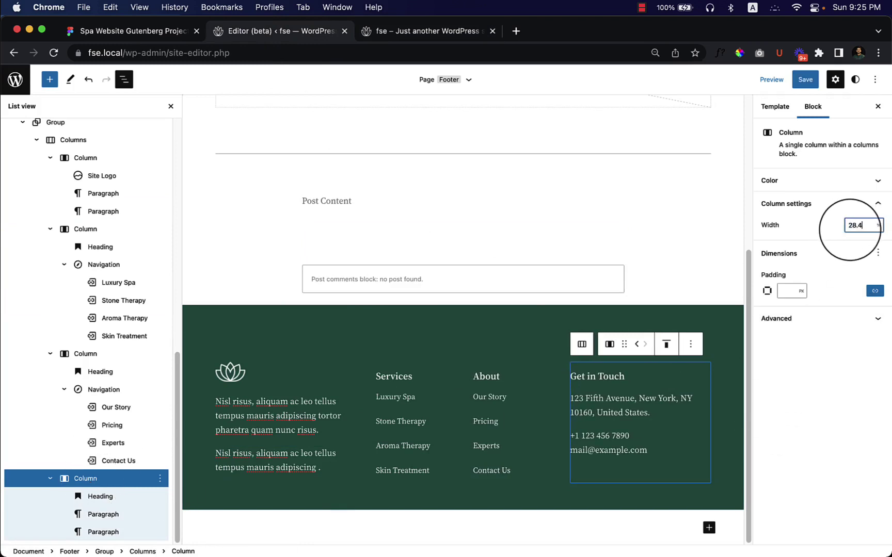
key(Down)
key(Down)
key(Down)
key(Down)
key(Down)
key(Down)
key(Down)
key(Down)
key(Down)
key(Down)
key(Down)
key(Down)
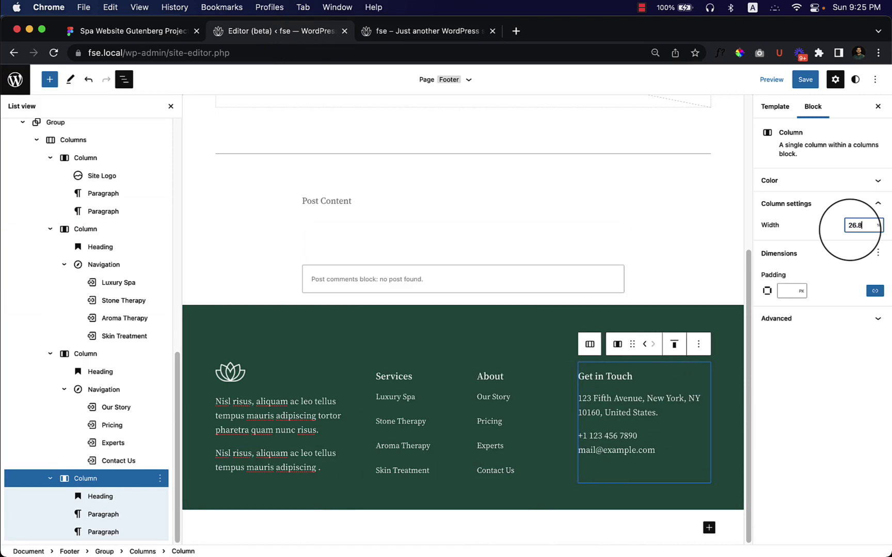
key(Down)
key(Down)
key(Down)
key(Down)
key(Down)
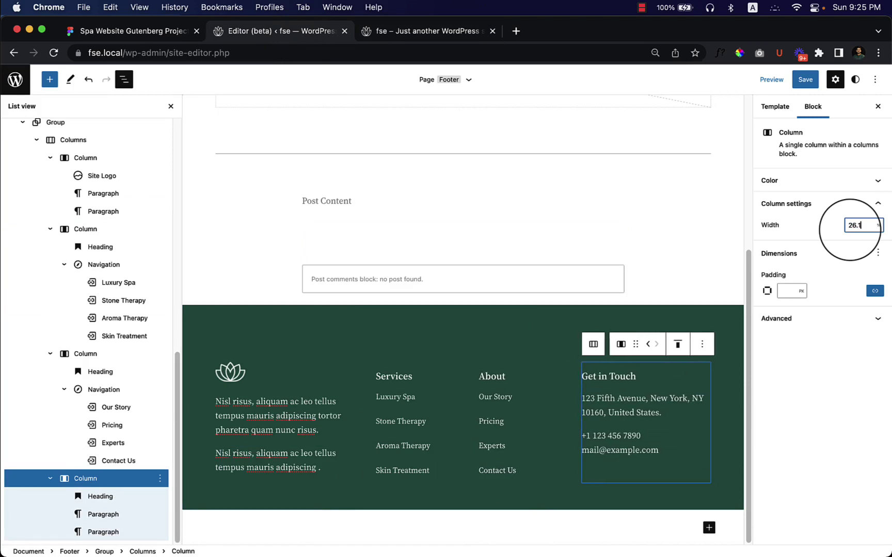
key(Down)
key(Down)
key(Down)
key(Down)
key(Down)
key(Down)
key(Down)
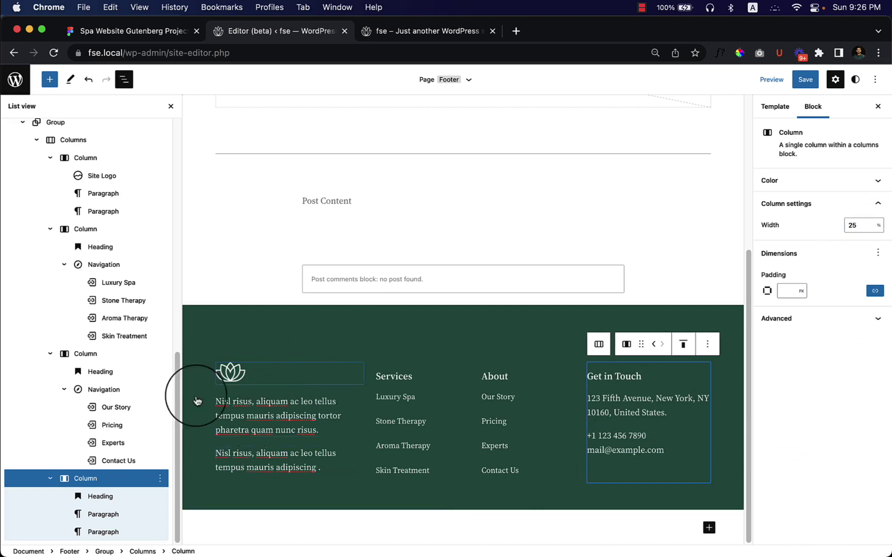
Set the width of the footer column holding the site logo to 35 %
click(87, 143)
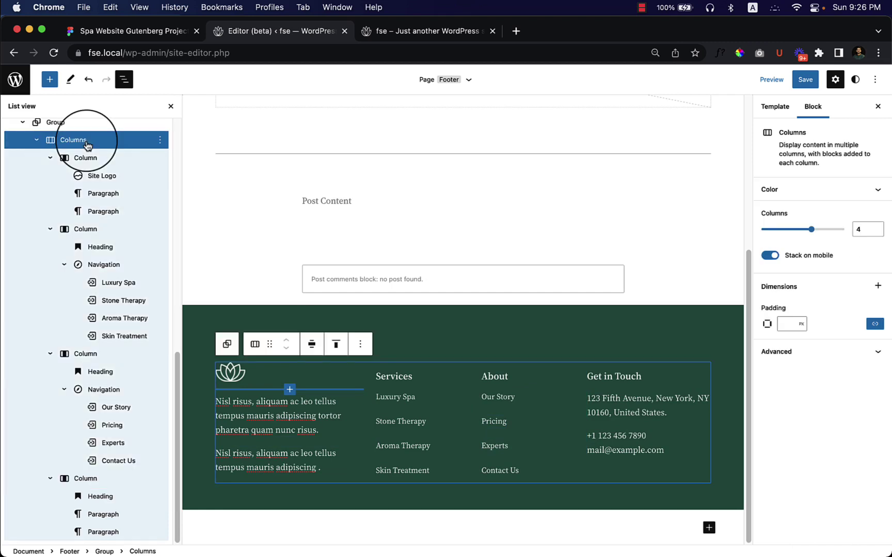
click(88, 159)
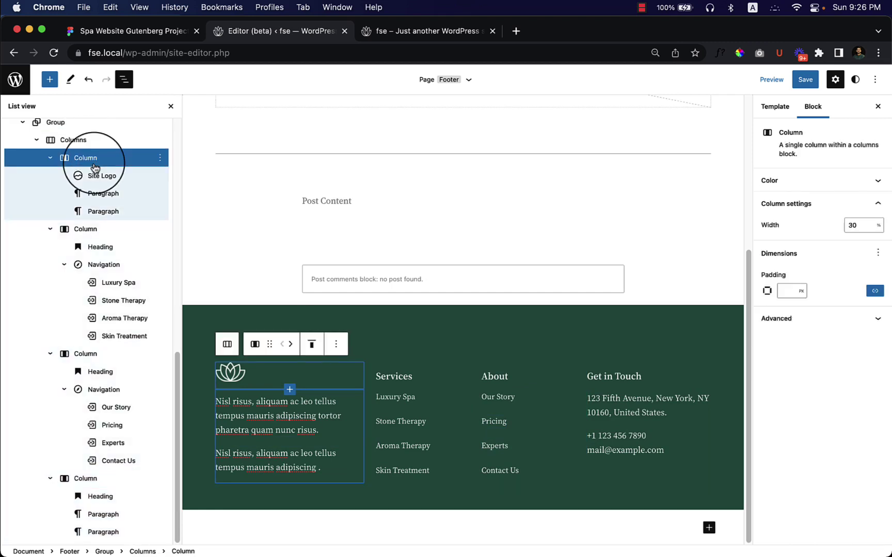
click(858, 226)
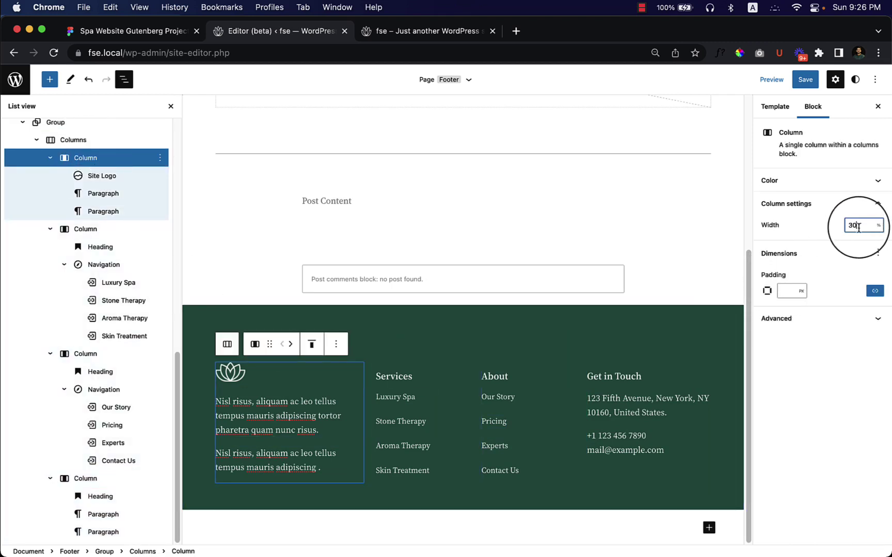
key(BackSpace)
text(5)
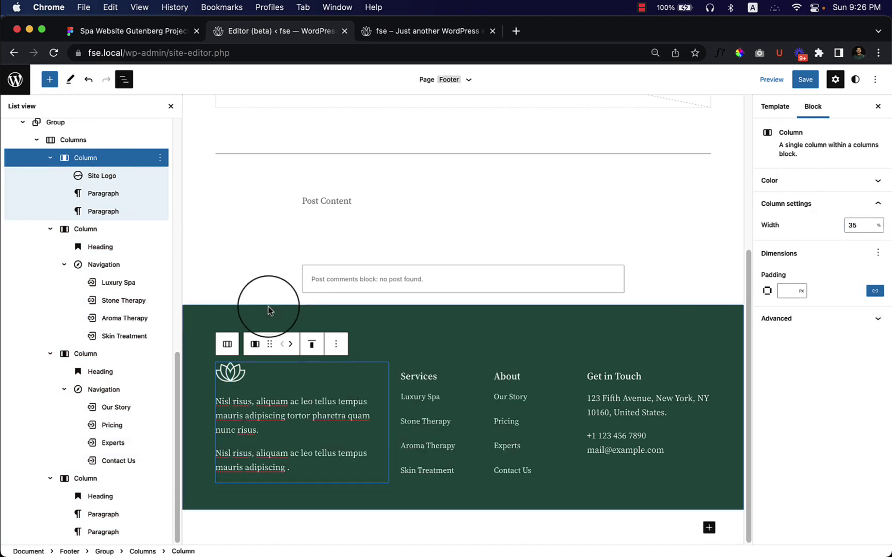
Set the top and bottom padding of the footer's dark green group to 70 px
click(218, 318)
scroll(80, 351, up, 2)
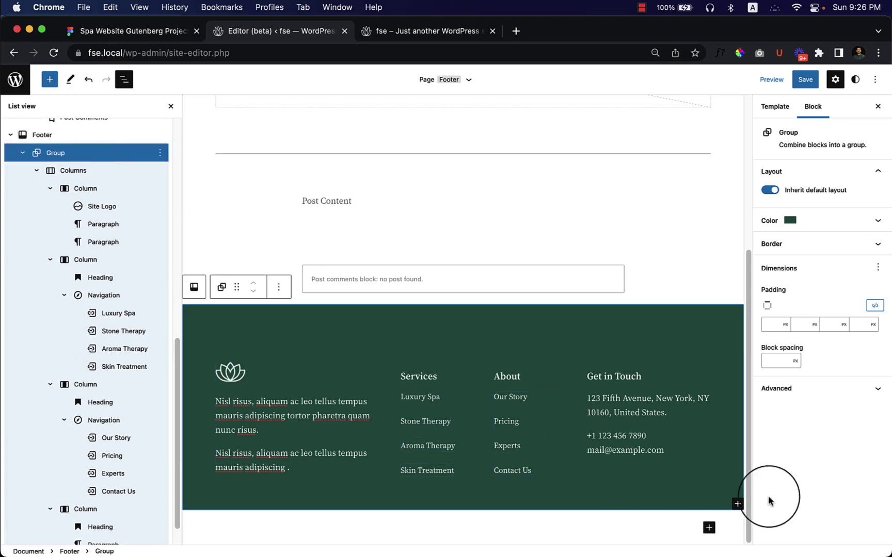
click(765, 325)
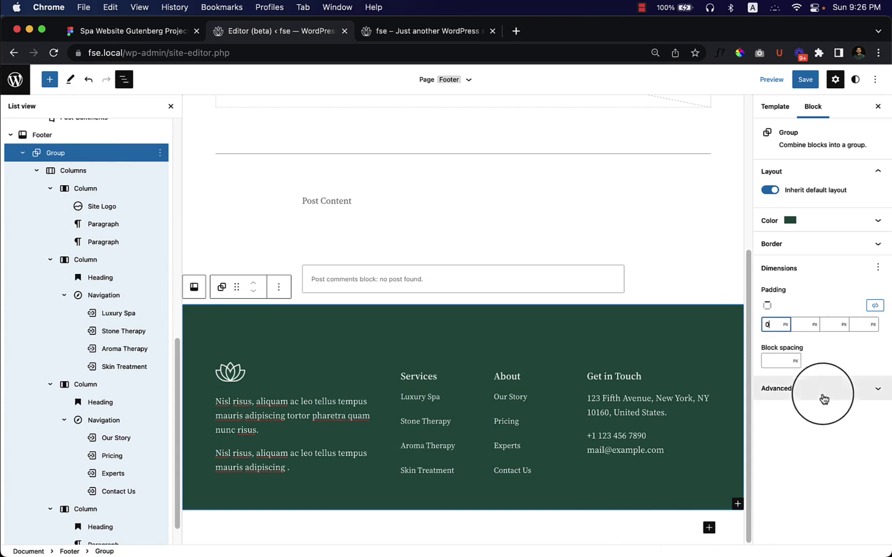
click(822, 432)
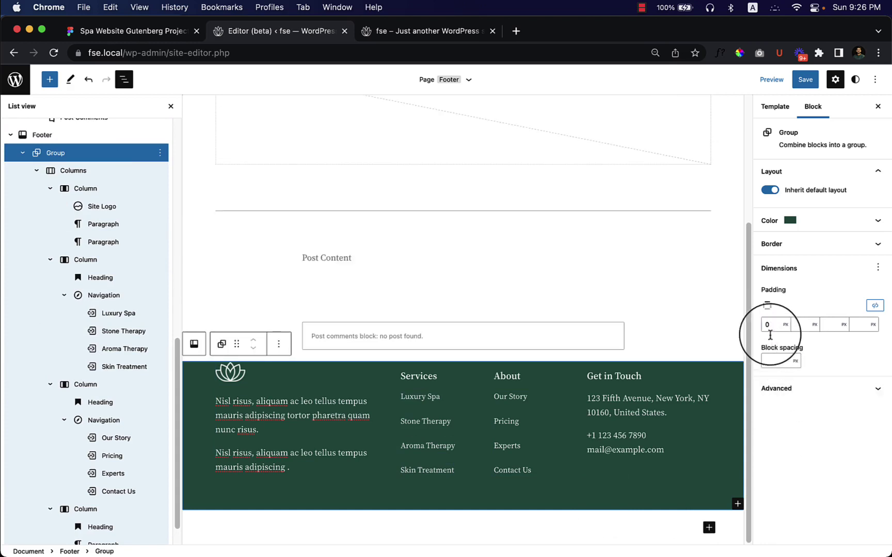
click(767, 325)
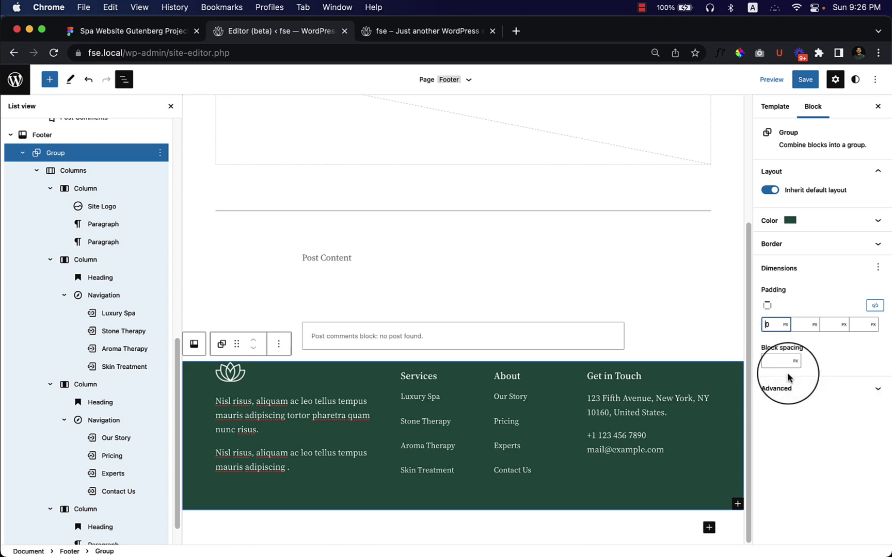
text(7)
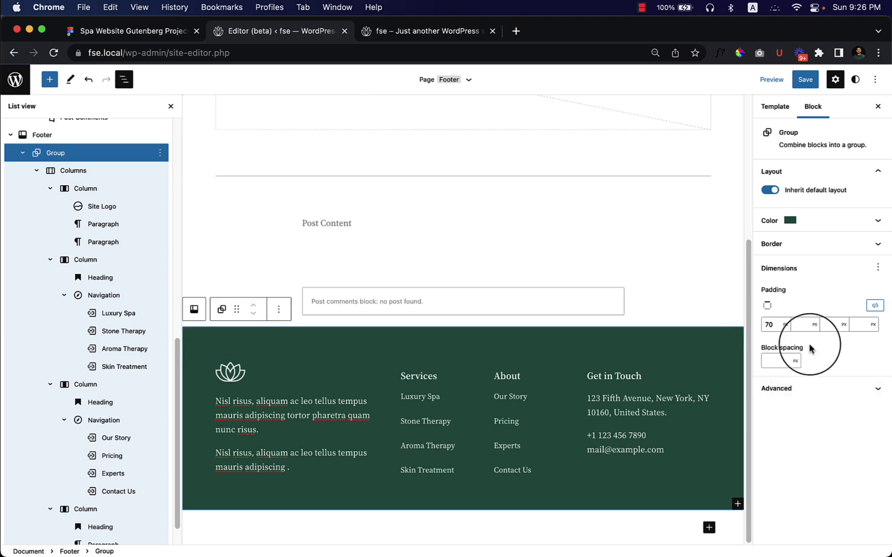
click(833, 325)
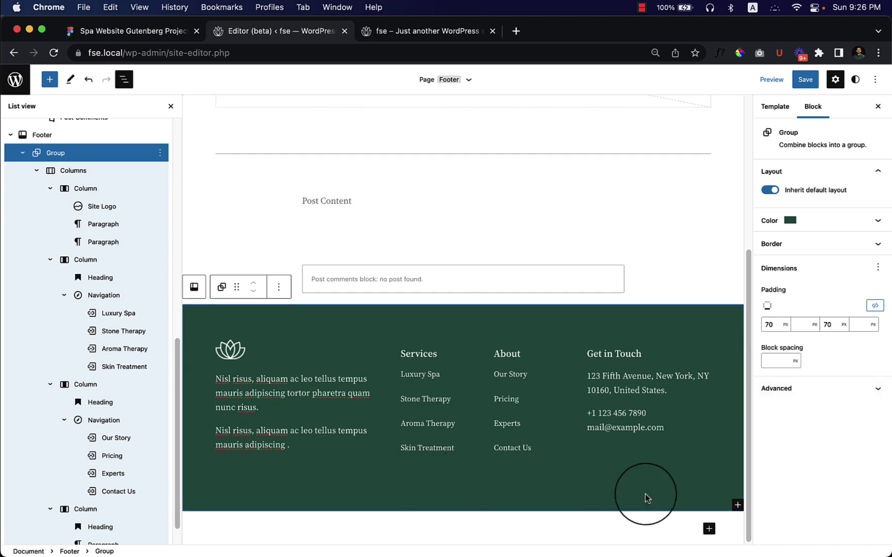
Switch to the Figma design to examine the copyright line below the footer columns, and return to the WordPress site editor
click(135, 32)
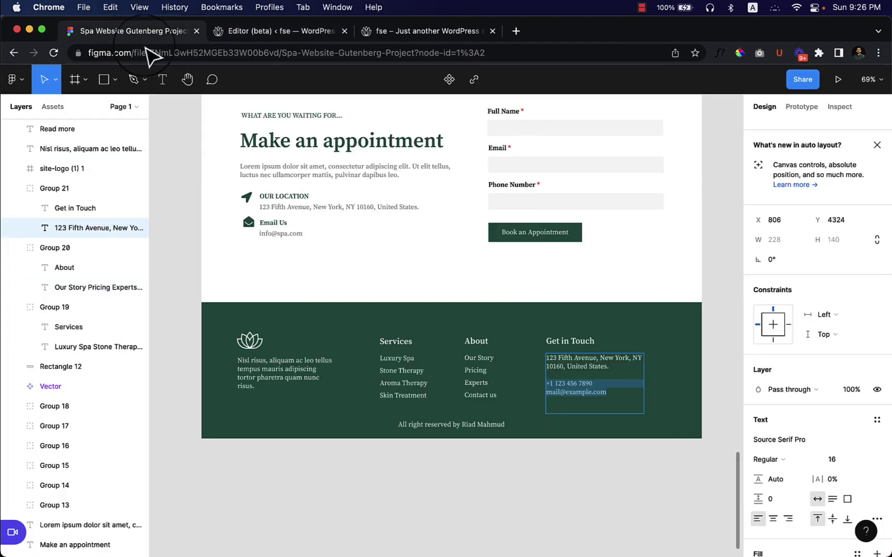
click(421, 431)
drag(421, 431, 419, 427)
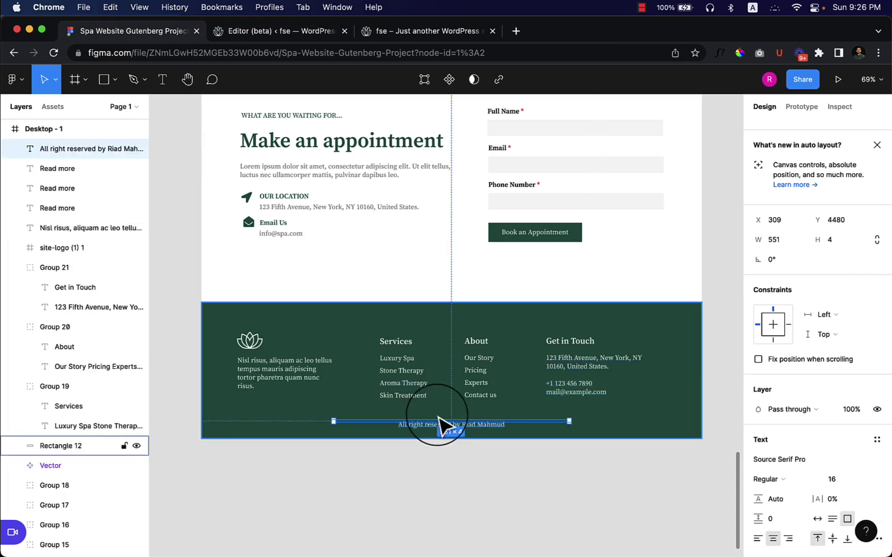
click(440, 431)
click(447, 423)
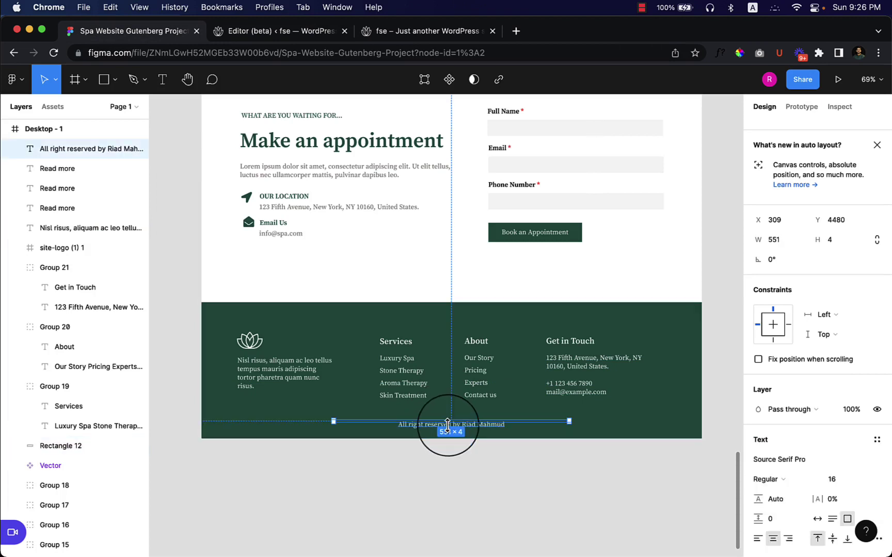
click(289, 33)
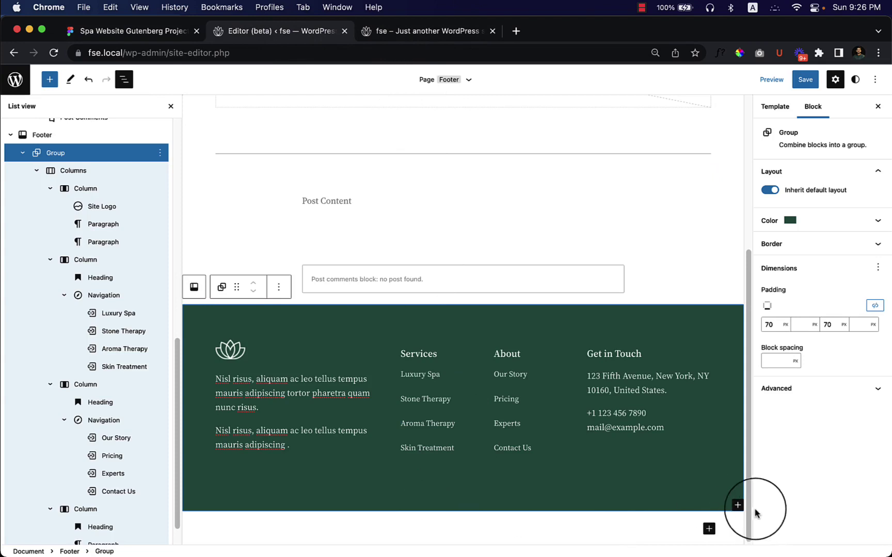
Insert the "Footer with navigation and copyright" pattern below the columns in the footer's dark green group
click(738, 505)
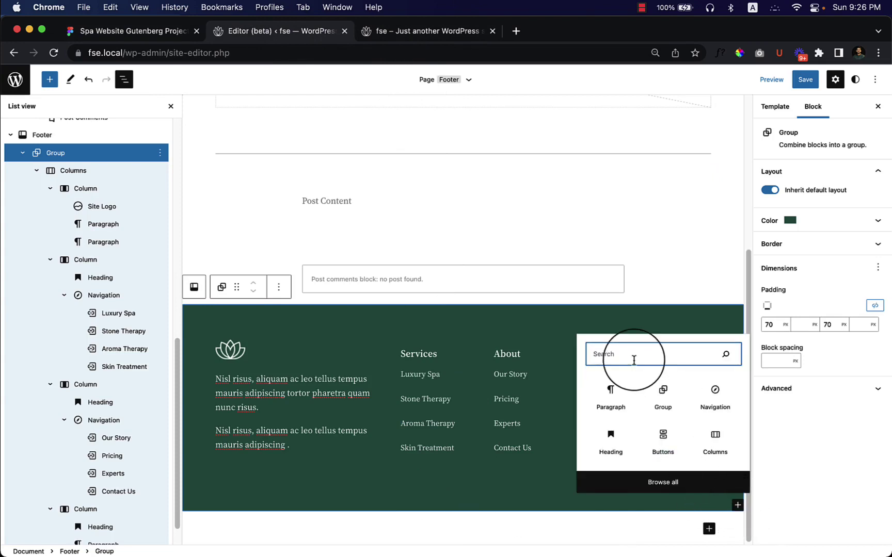
text(cop)
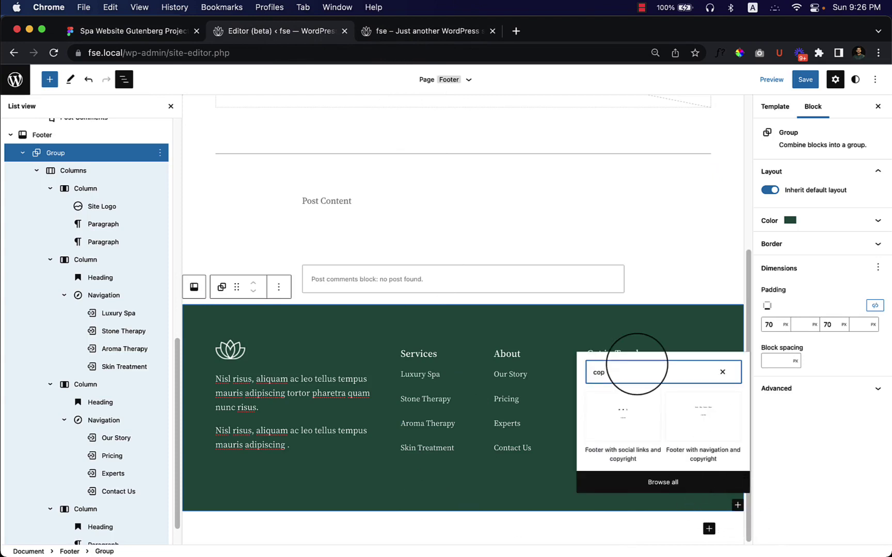
click(690, 419)
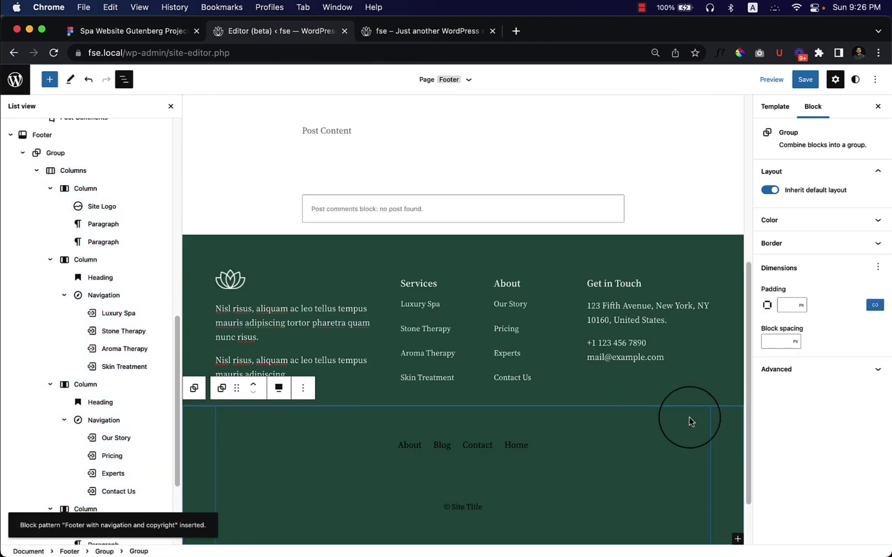
Remove the navigation block and the spacer above the copyright text from the inserted footer pattern
click(562, 448)
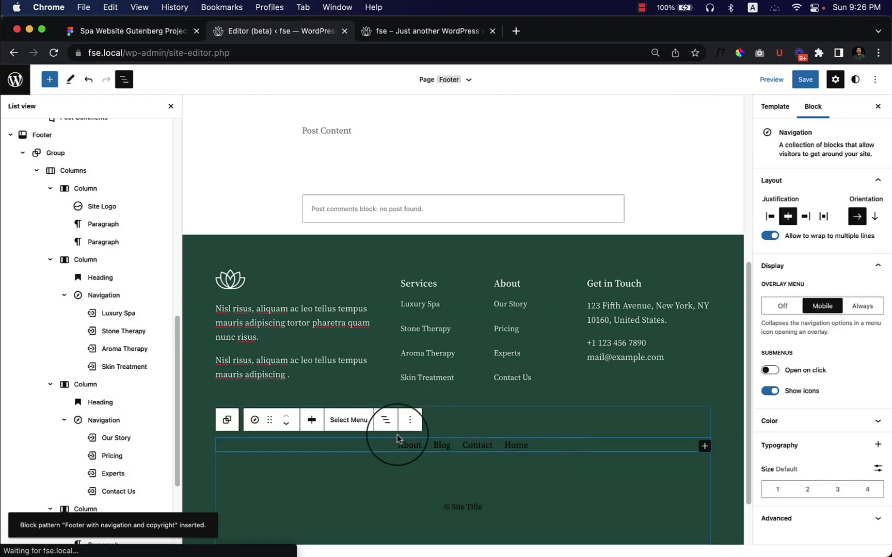
click(409, 420)
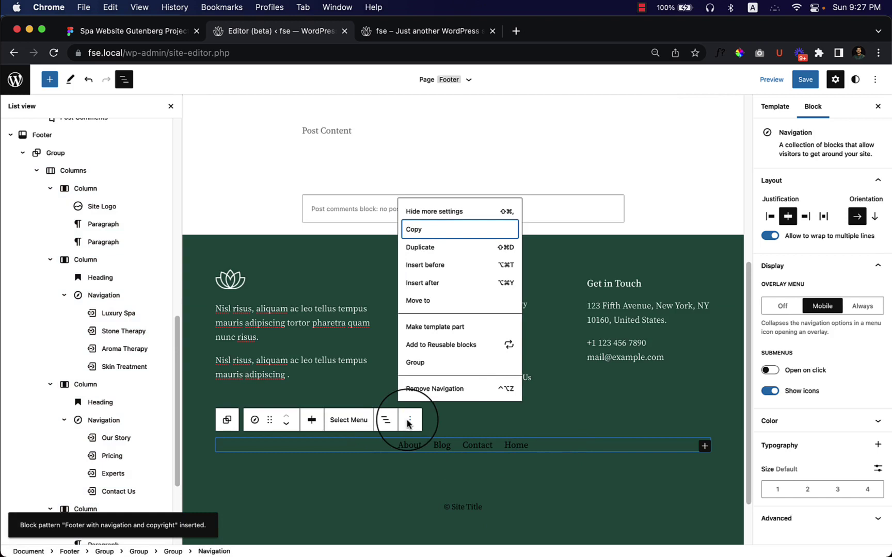
click(451, 390)
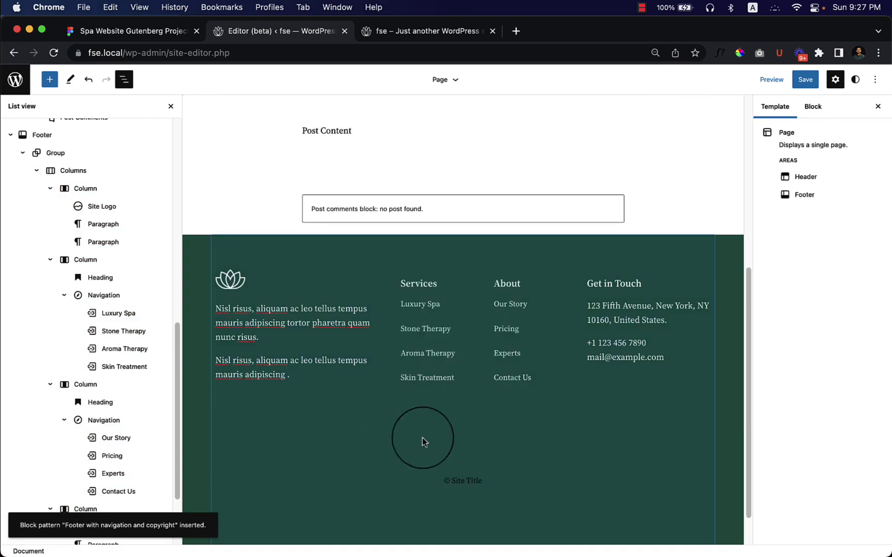
click(314, 447)
click(390, 457)
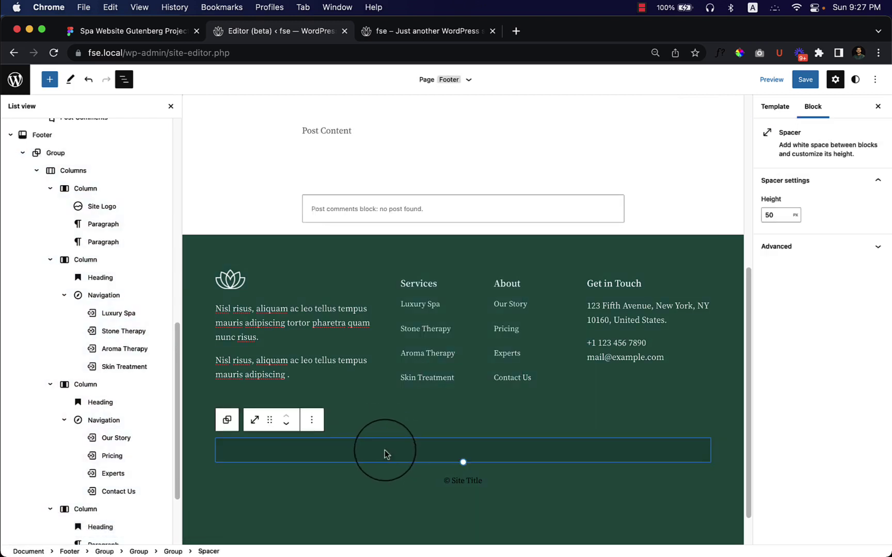
click(312, 420)
click(356, 391)
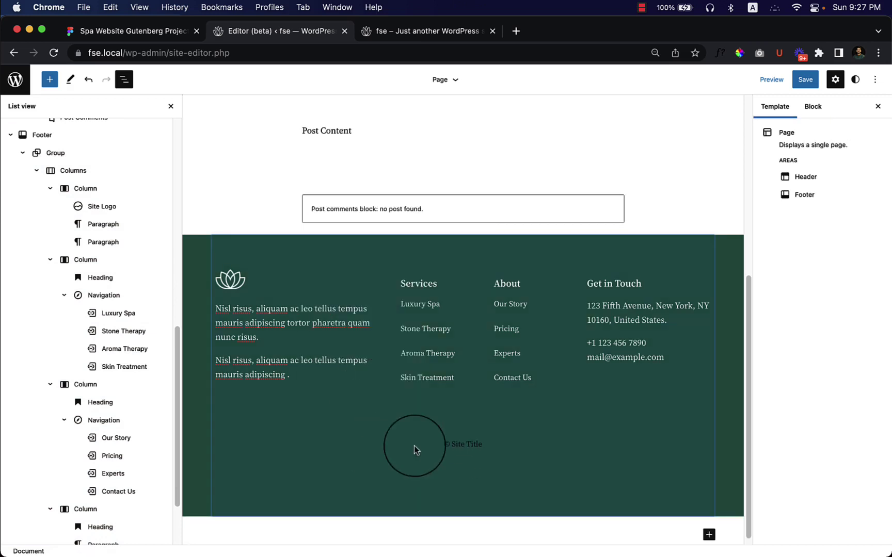
Set the padding and block spacing of the outer group around the copyright text to 0 px
click(452, 425)
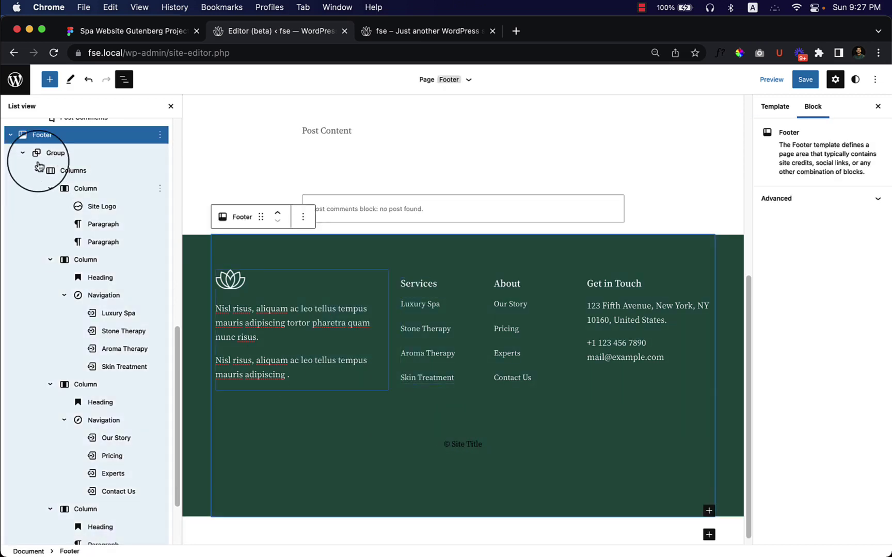
scroll(135, 397, down, 2)
scroll(136, 397, down, 1)
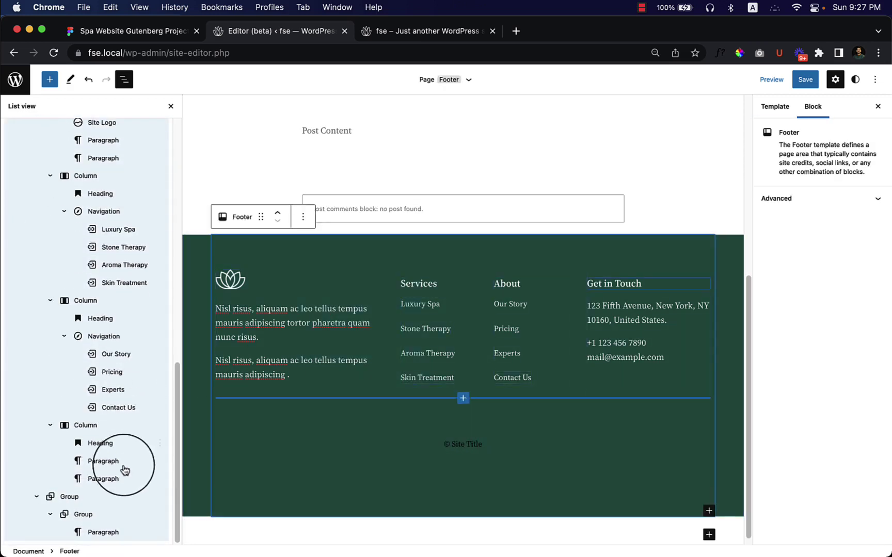
click(101, 496)
click(791, 305)
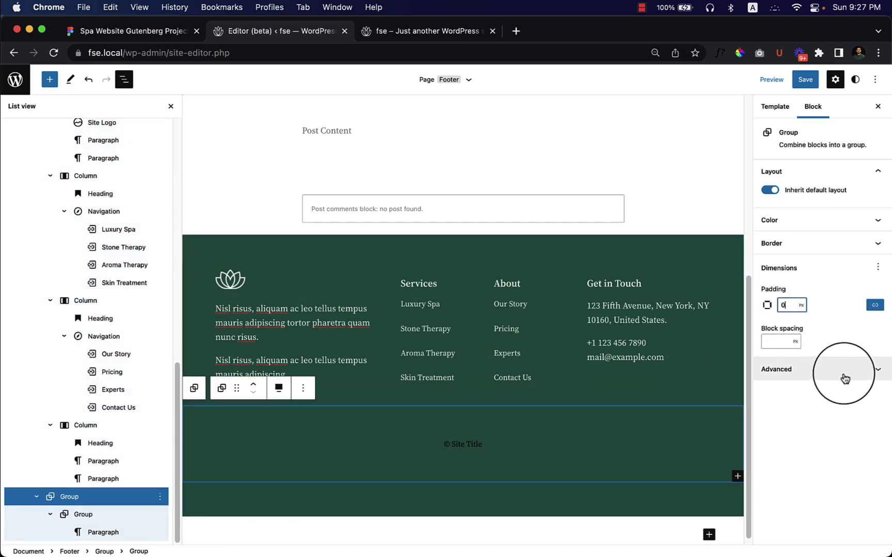
click(774, 342)
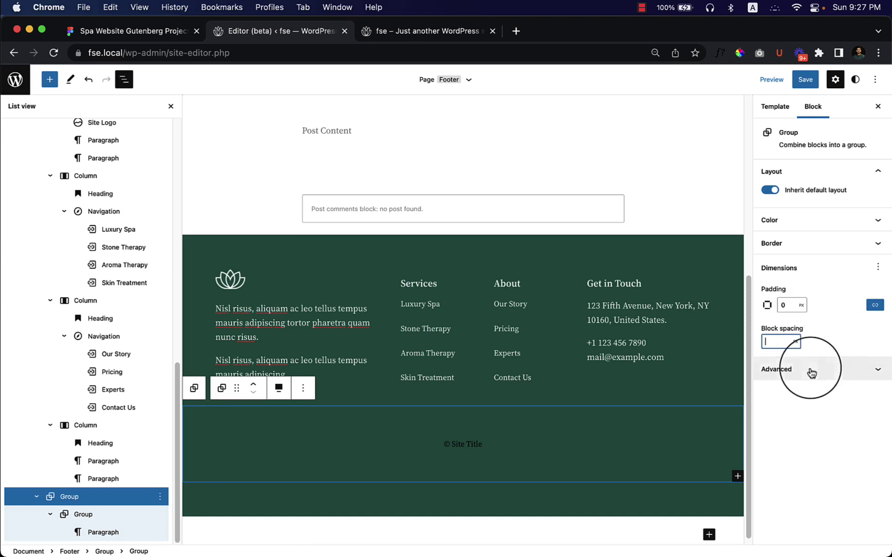
text(0)
click(839, 348)
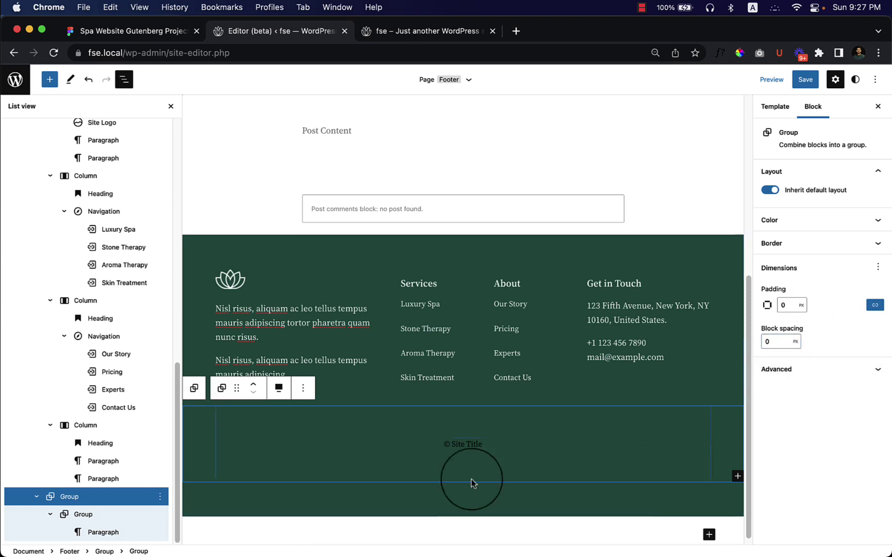
Link the padding sides of the inner group holding the copyright text and set them to 0 rem
click(93, 515)
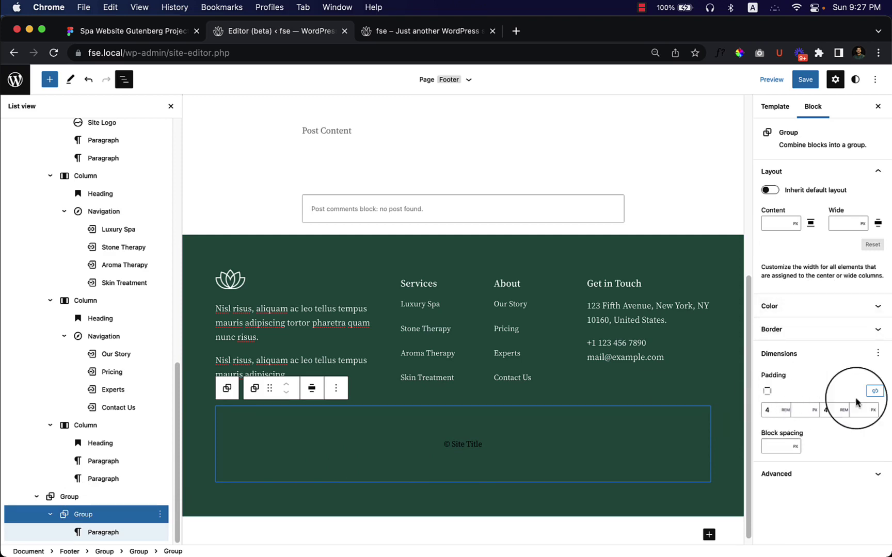
click(874, 391)
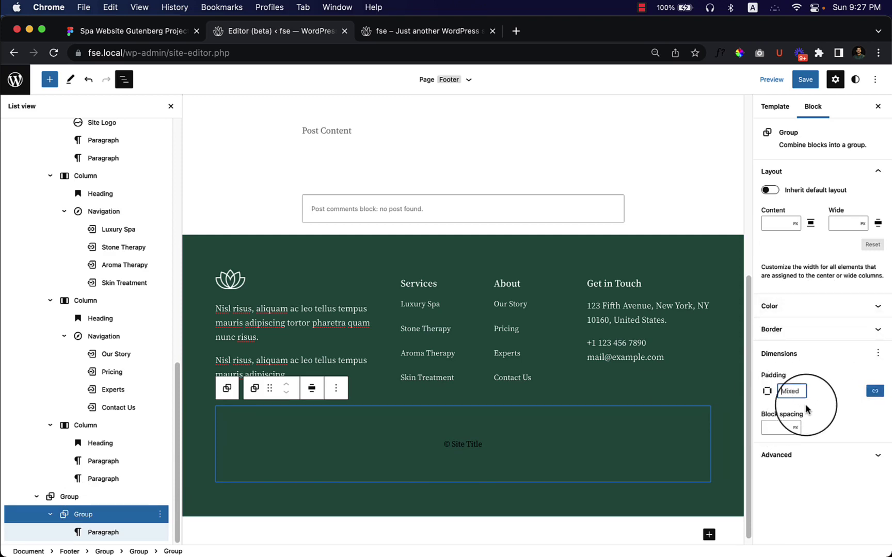
key(Tab)
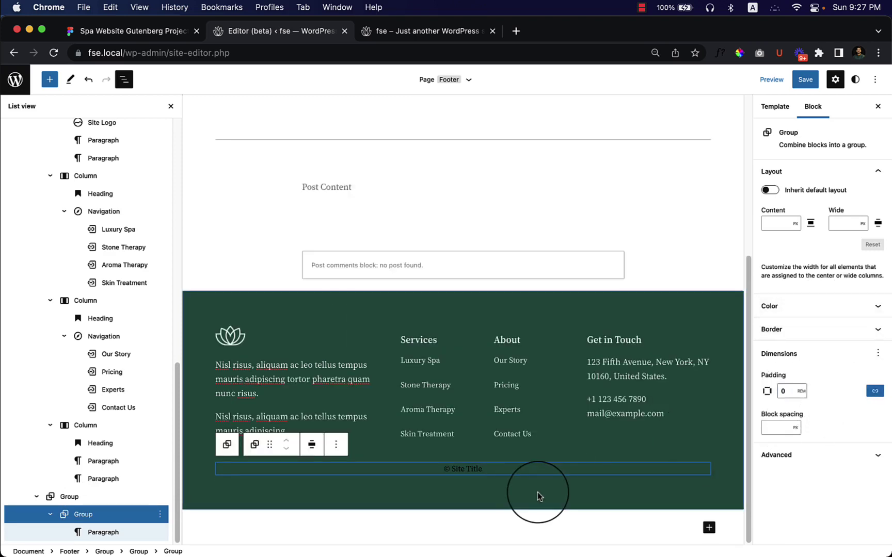
Color the copyright paragraph white (#ffffff) and replace "Site Title" with "All right reserved by -" followed by the author's name
click(520, 470)
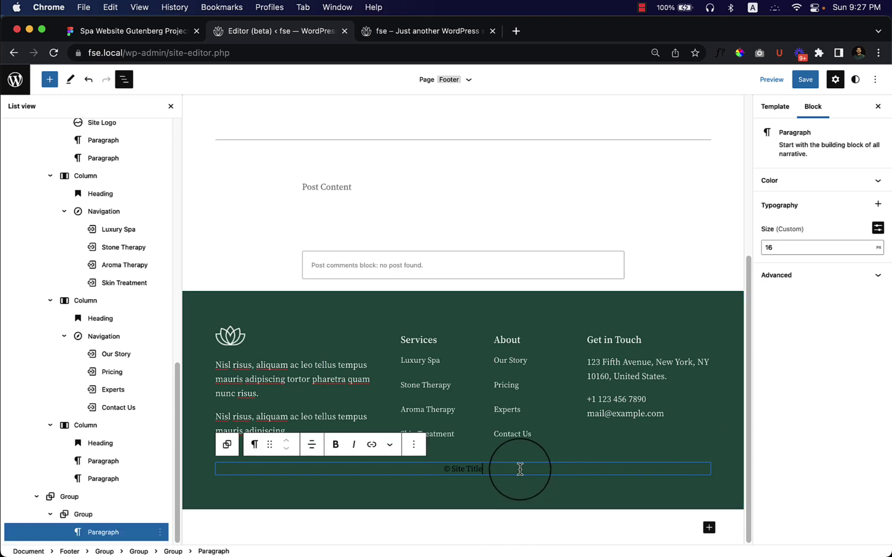
click(816, 181)
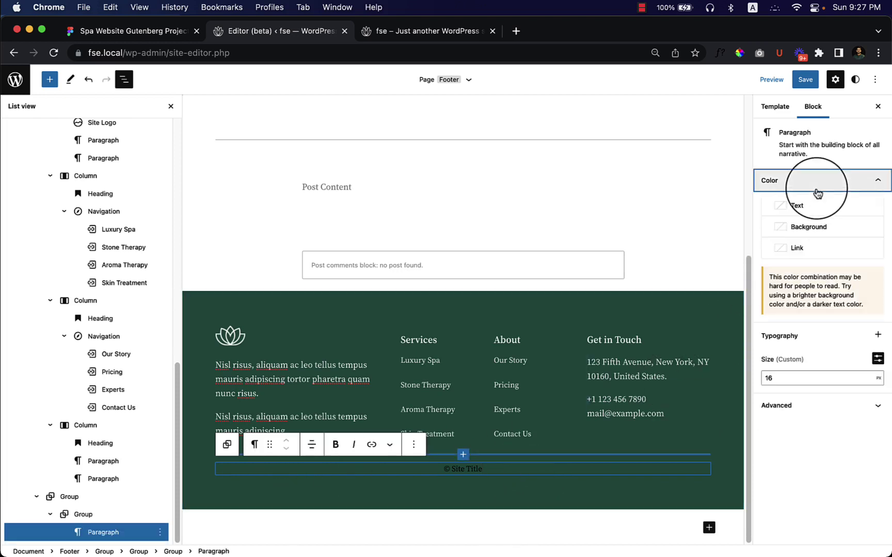
click(814, 208)
click(637, 249)
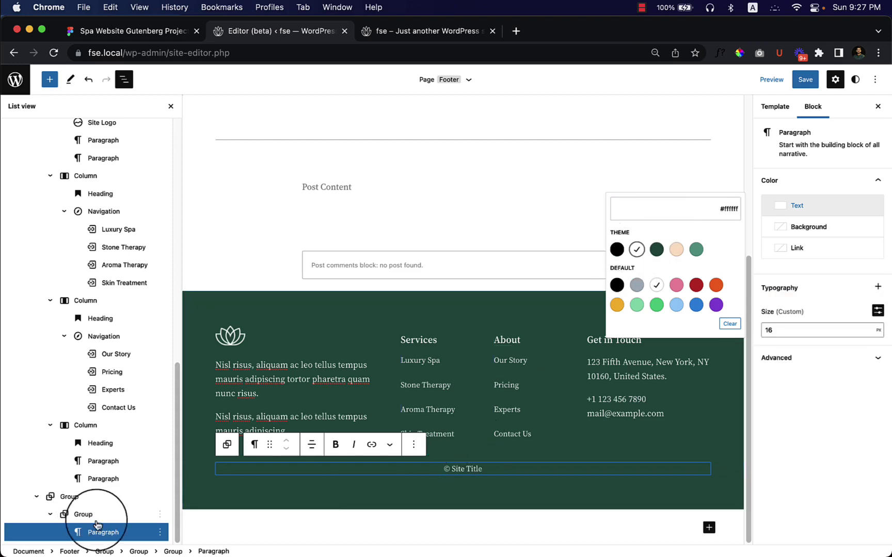
drag(452, 469, 525, 470)
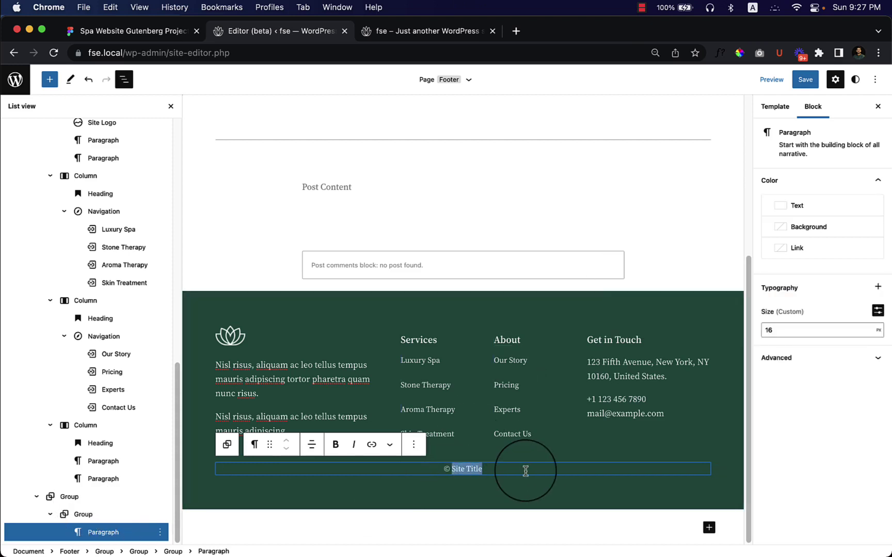
text(All right reserved)
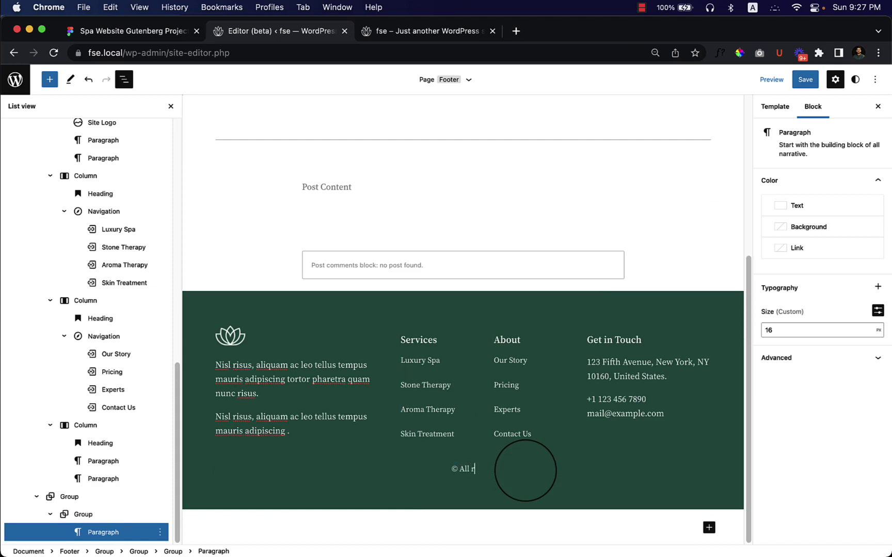
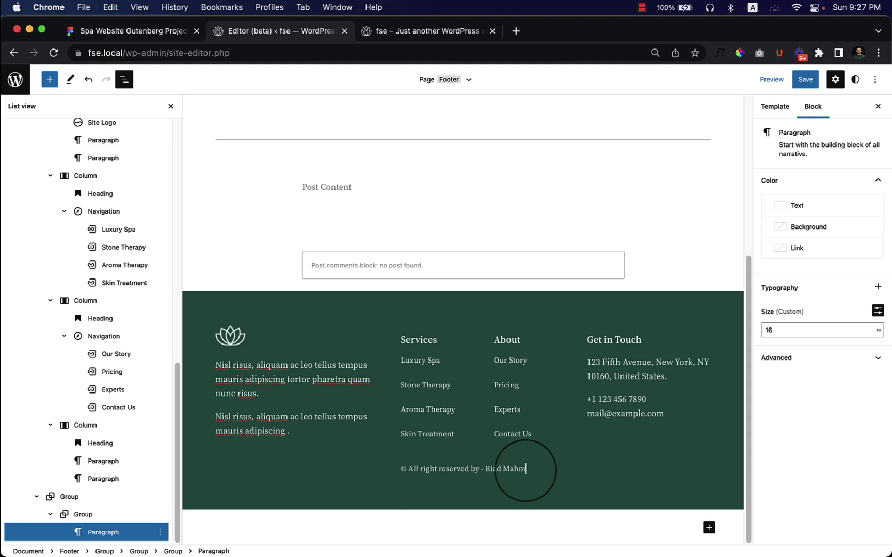
Save the site changes and reload the live home page to check the new copyright line
click(805, 79)
click(822, 79)
click(408, 31)
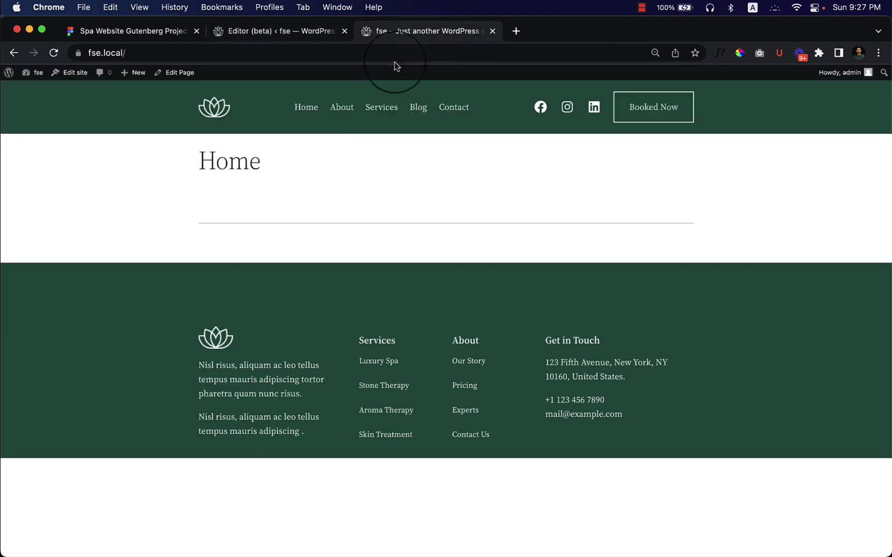
right_click(404, 219)
click(445, 261)
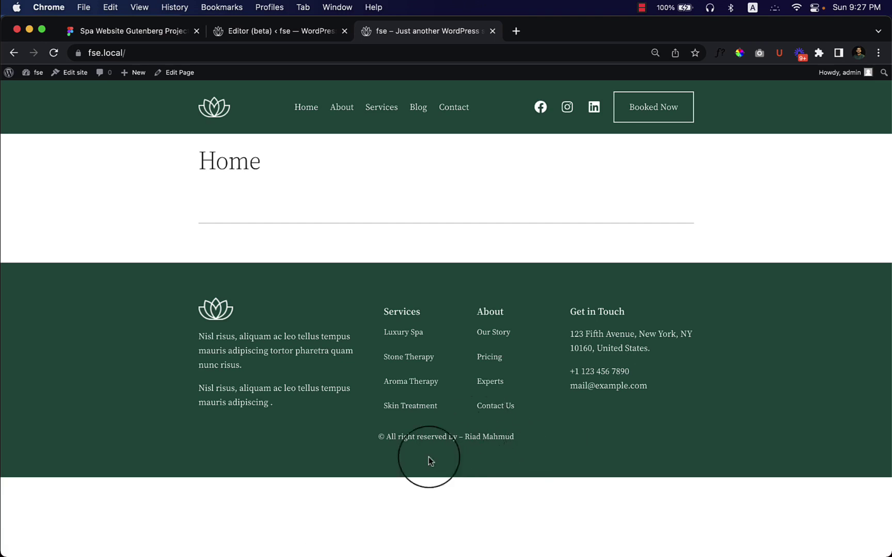
Return to the site editor and add a spacer about 44 px high between the footer columns and the copyright line
click(274, 32)
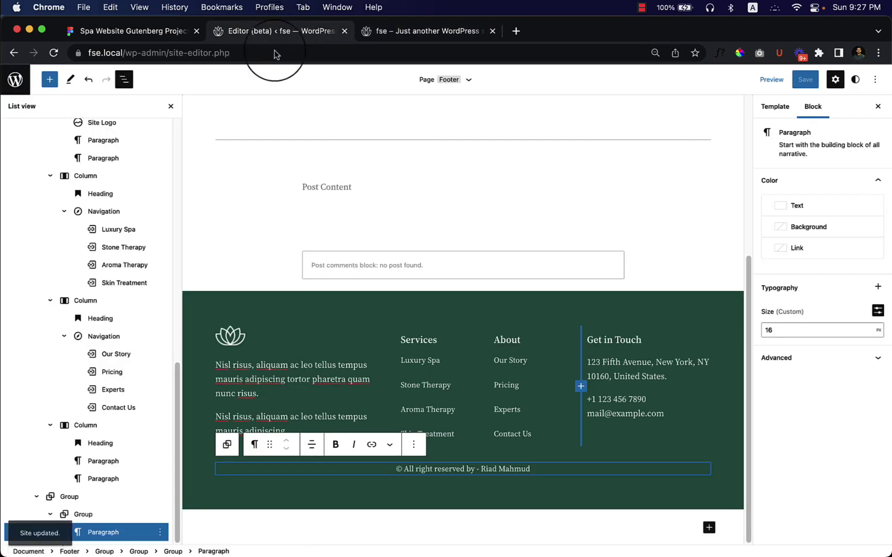
click(462, 456)
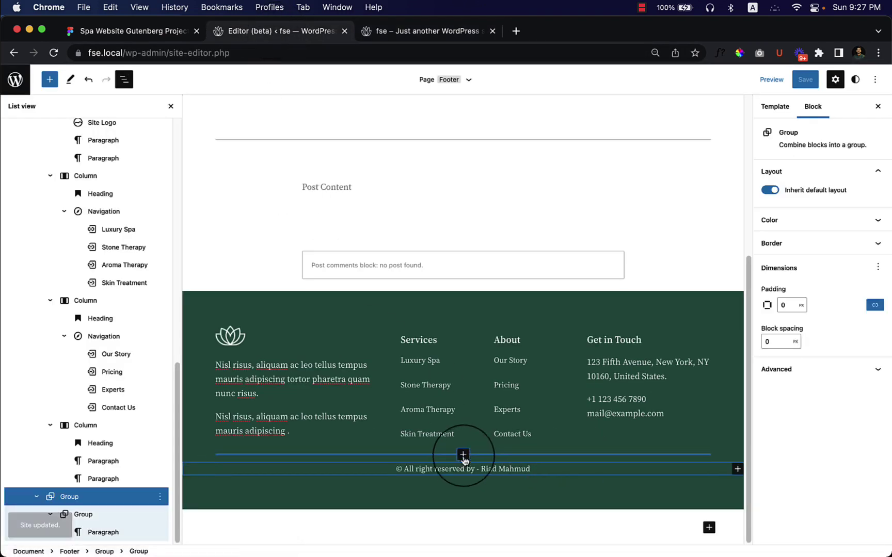
click(463, 454)
text(sp)
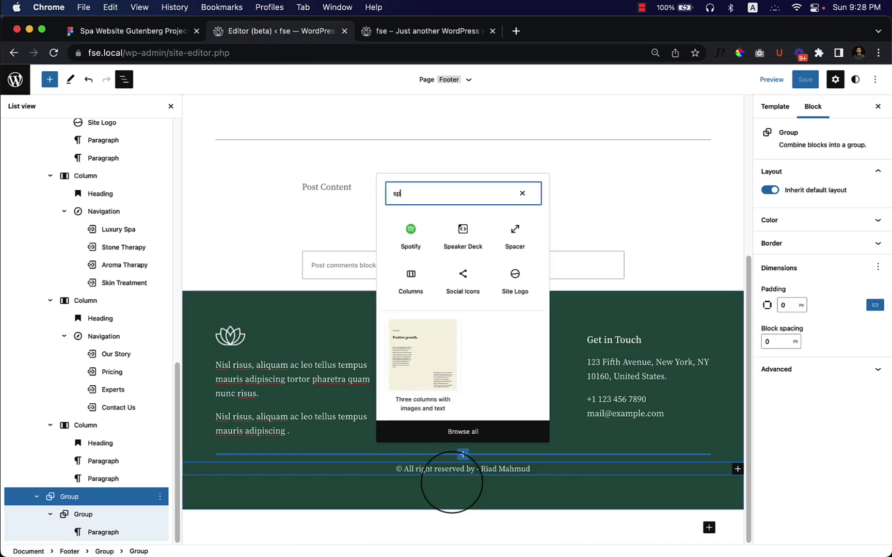
click(516, 230)
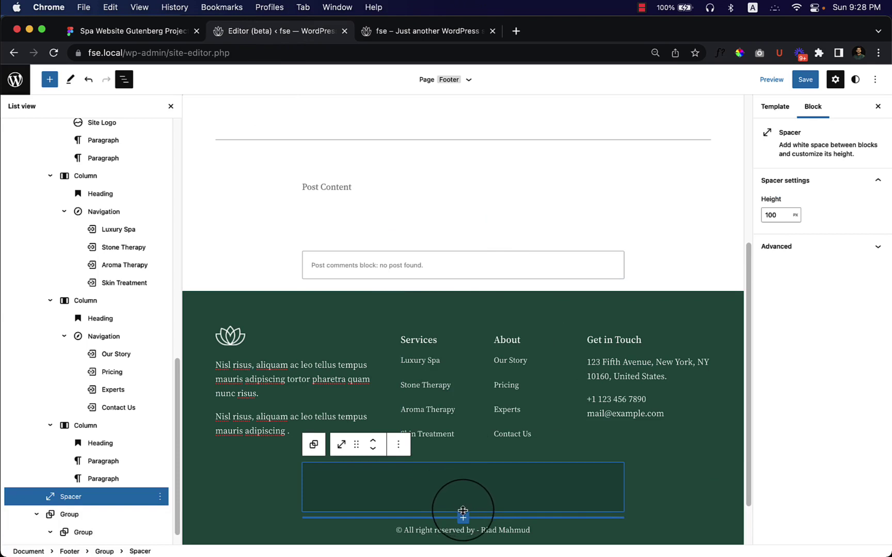
drag(463, 511, 463, 485)
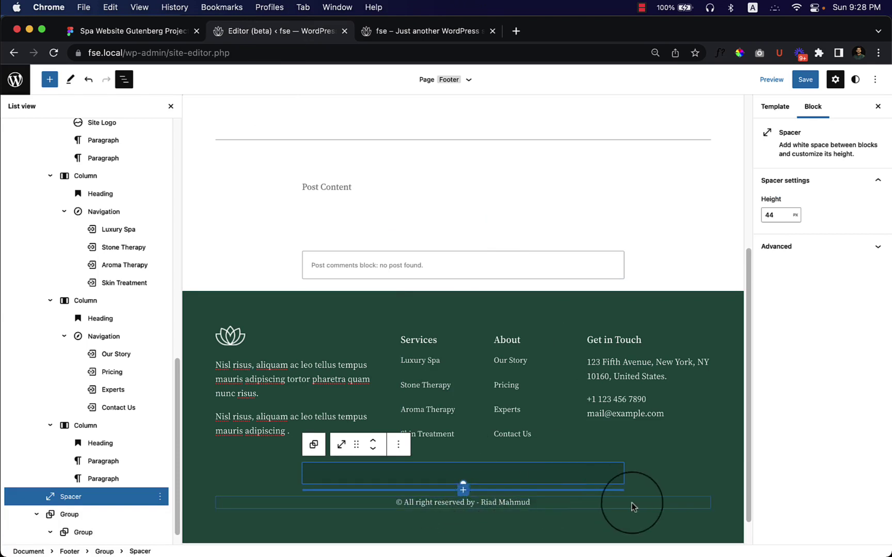
Set the bottom padding of the footer's dark green group to 50 px
scroll(89, 274, up, 10)
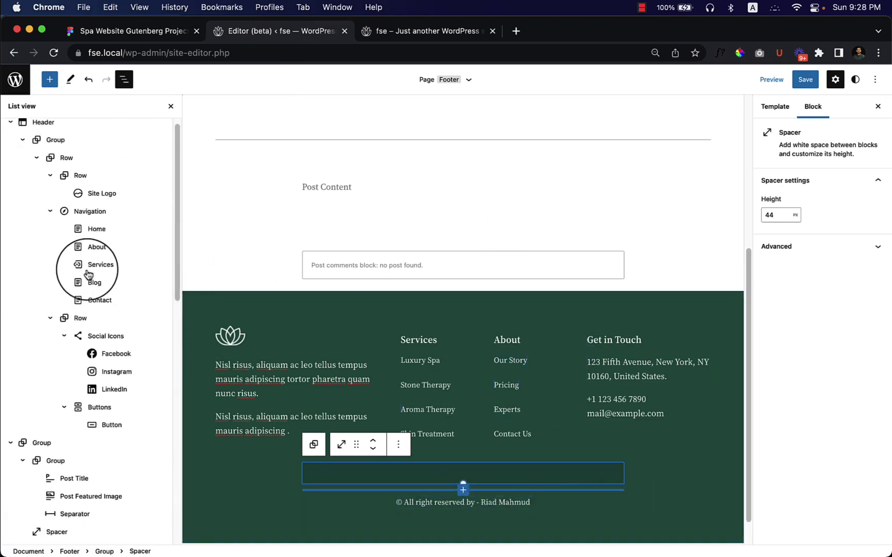
scroll(72, 495, down, 3)
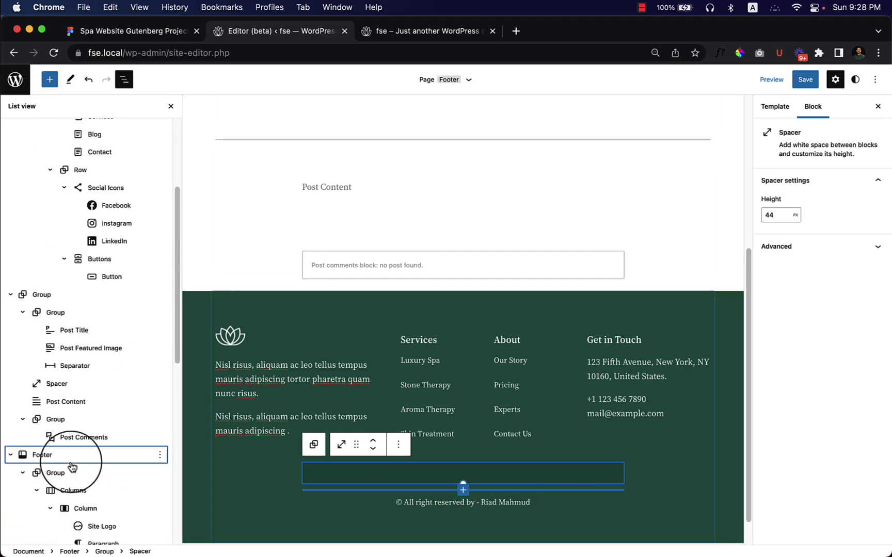
click(72, 460)
click(72, 472)
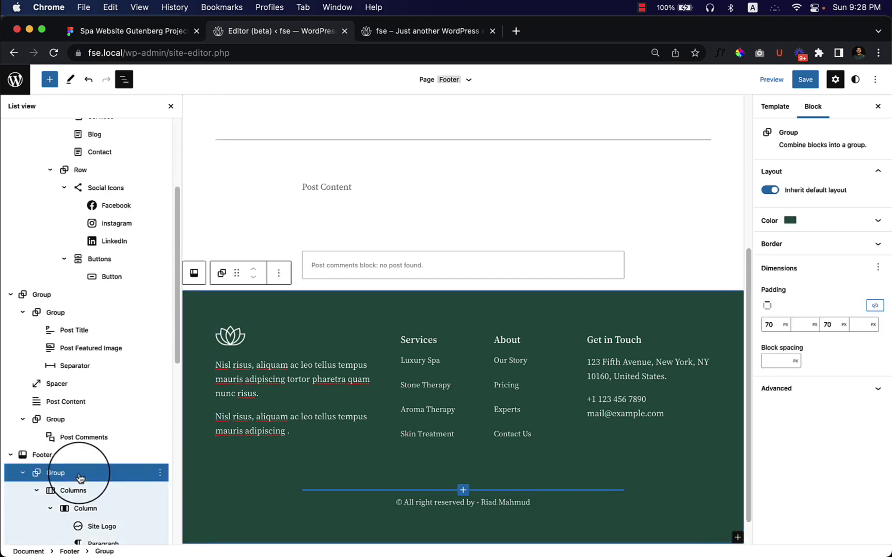
double_click(830, 324)
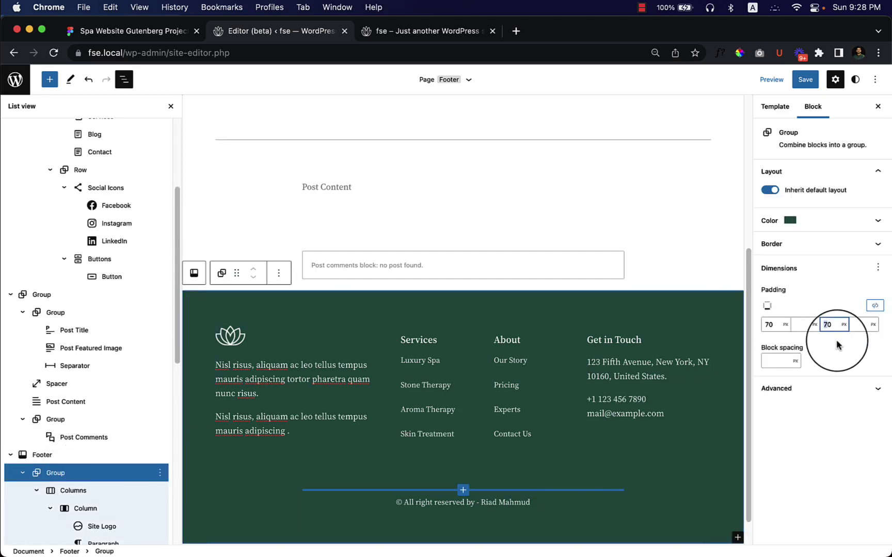
click(850, 454)
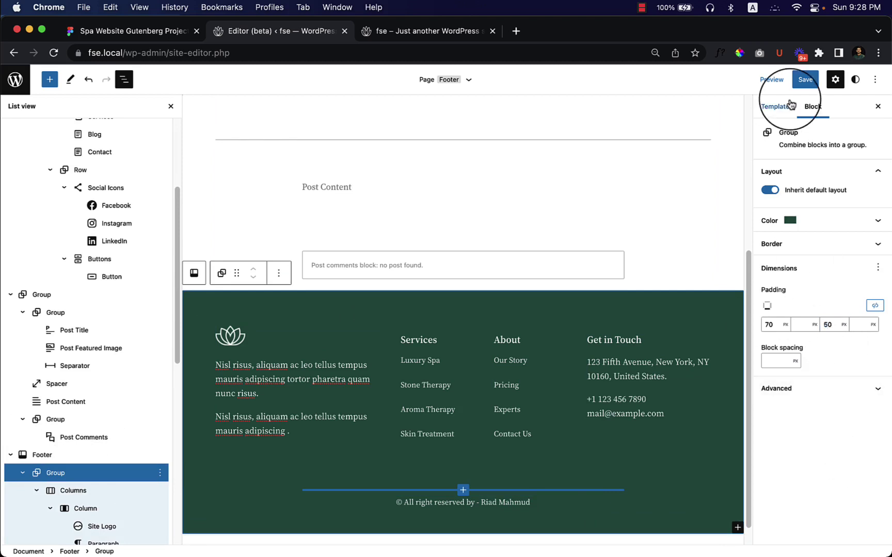
Save the spacer and padding changes and reload the live home page to check the footer spacing
click(807, 86)
click(824, 82)
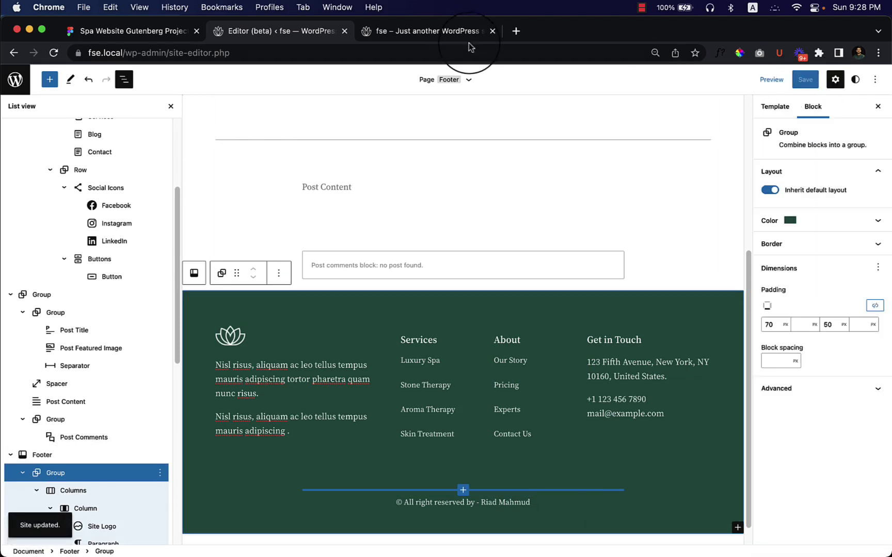
click(463, 35)
right_click(415, 175)
click(457, 206)
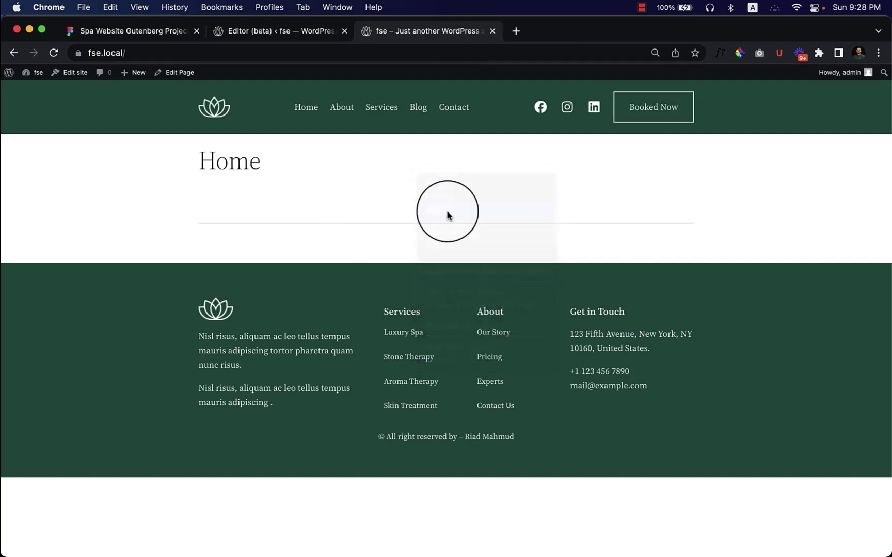